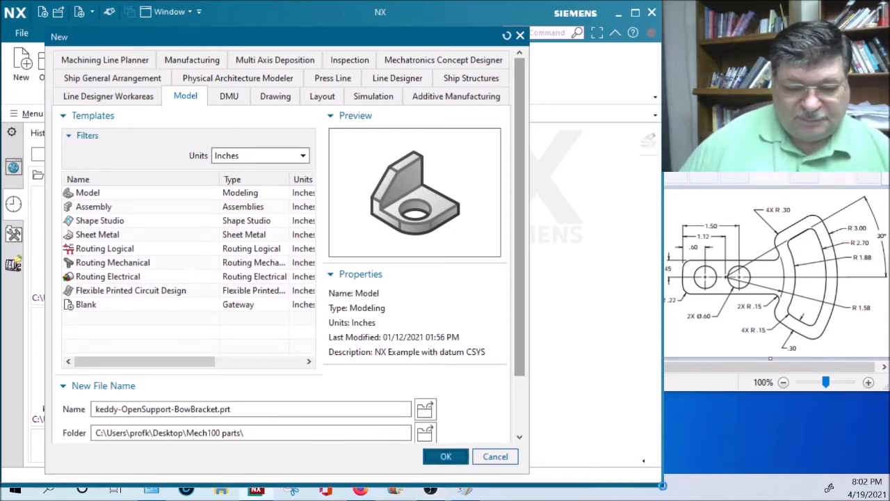
Step: Create the OpenSupport-BowBracket part file from the Model template in inches
left_click(447, 456)
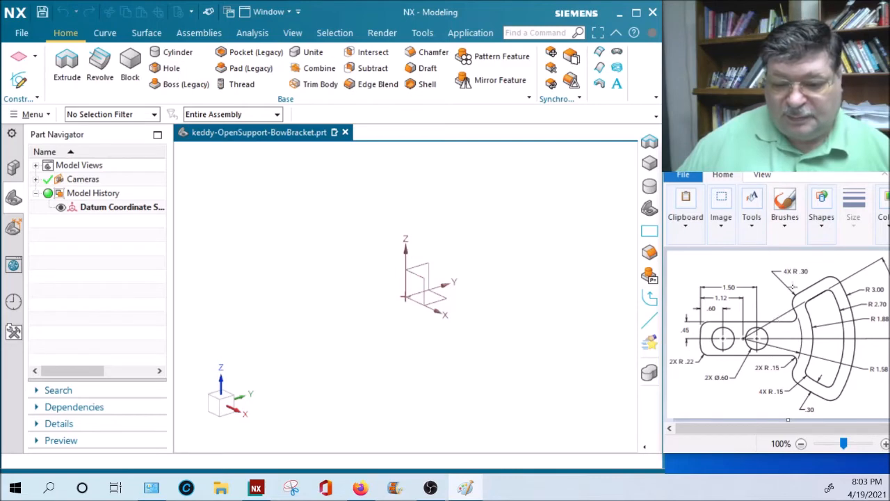
mouse_move(692, 340)
left_mouse_down()
mouse_move(715, 356)
mouse_move(819, 383)
left_mouse_up()
right_click_drag(819, 382, 824, 384)
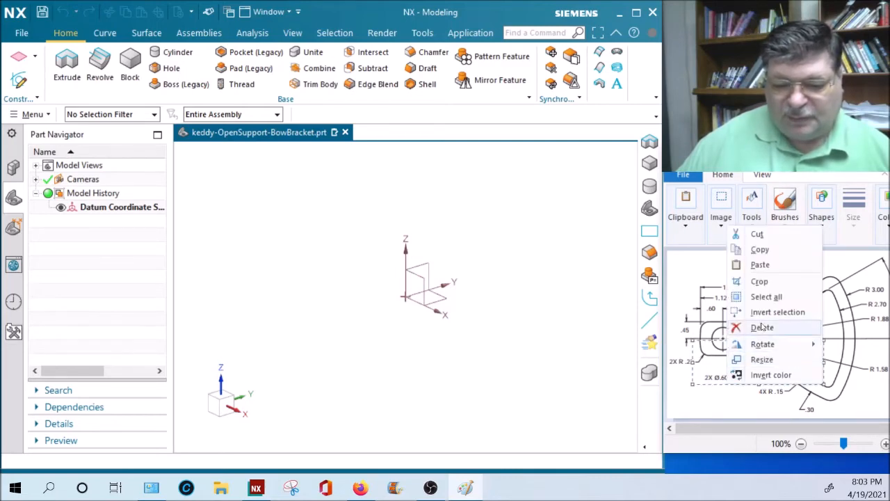
left_click(693, 264)
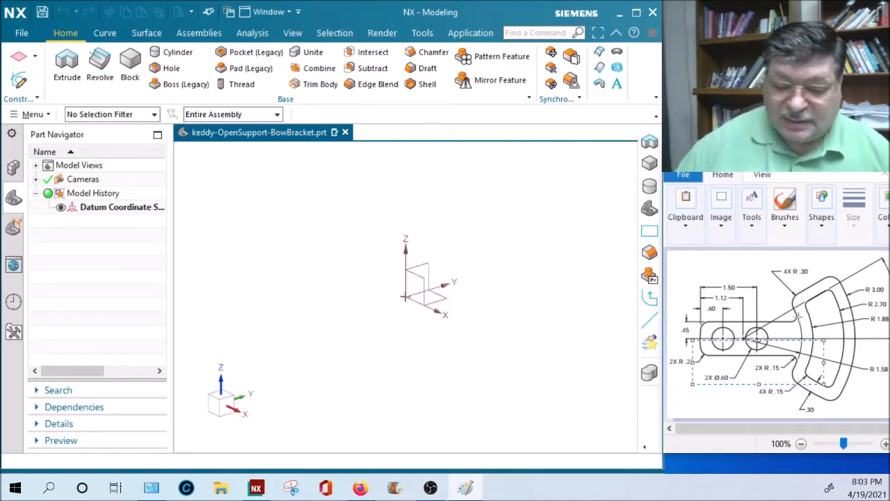
left_click(724, 268)
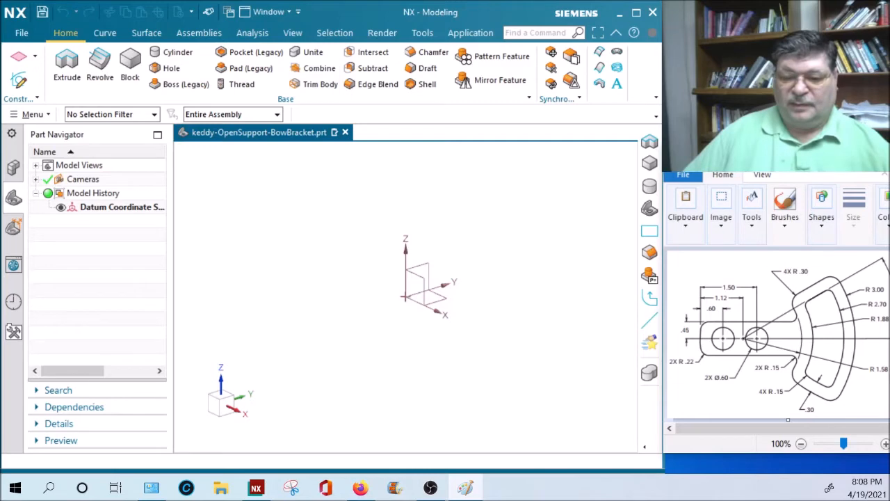
left_click_drag(765, 156, 692, 145)
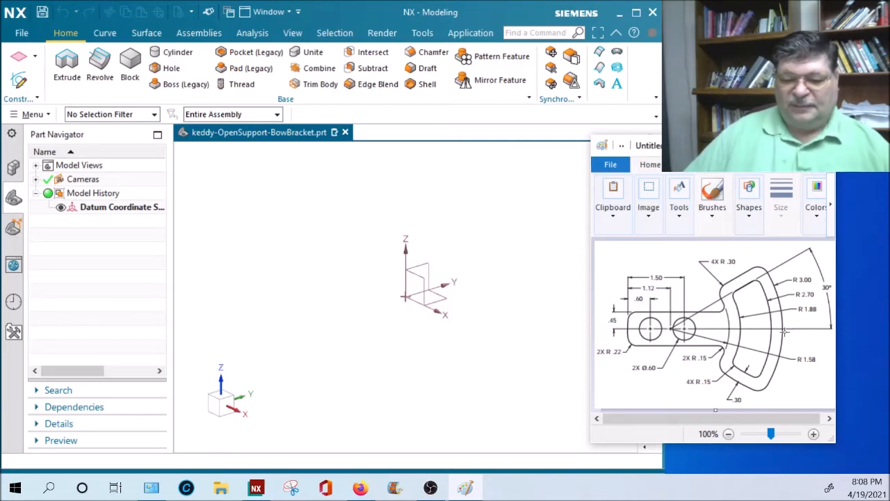
mouse_move(704, 155)
left_mouse_down()
mouse_move(771, 187)
mouse_move(776, 179)
left_mouse_up()
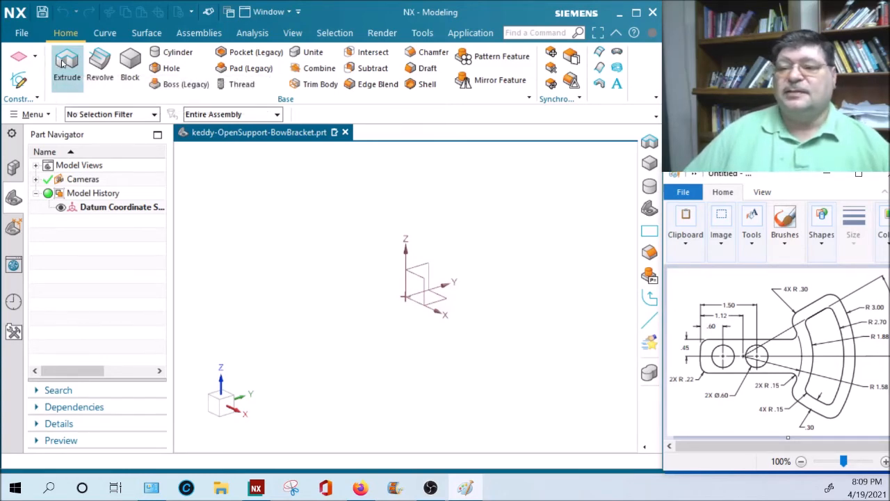
Step: Start an Extrude and open its section sketch on the XY plane of the datum coordinate system
left_click(66, 65)
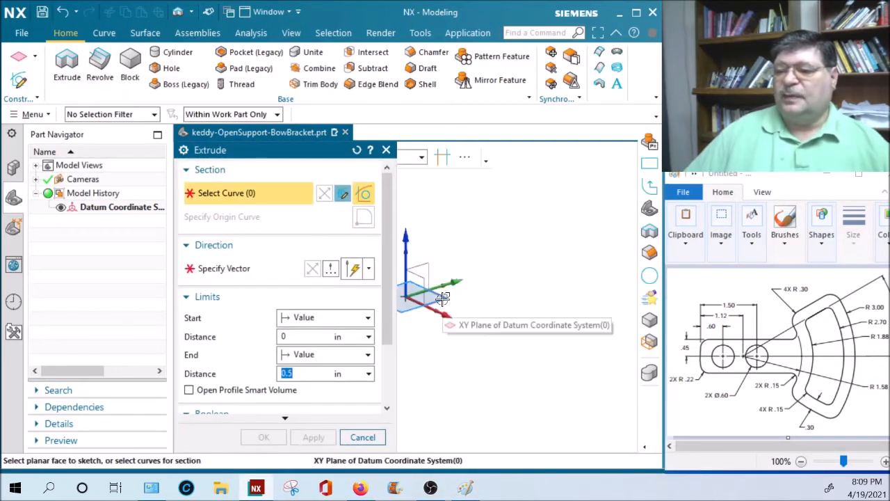
left_click(442, 298)
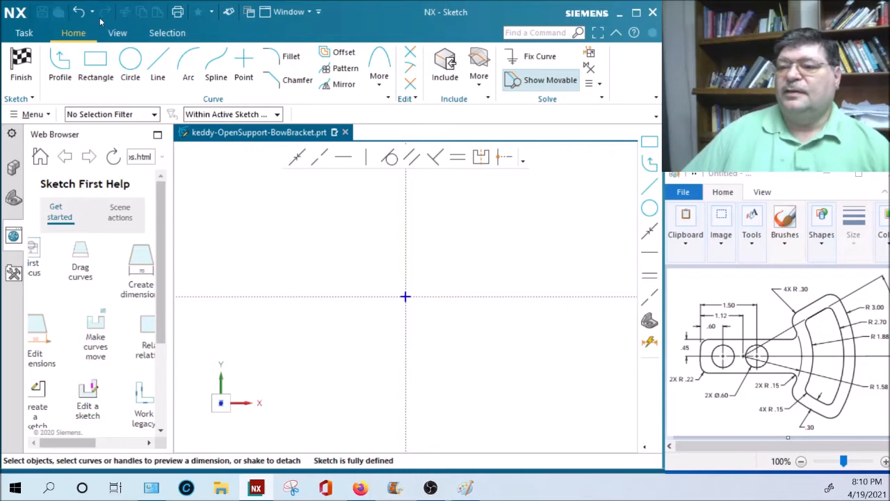
Step: Sketch a rectangle about 1.1 in wide and 0.45 in high above the horizontal axis, just right of the origin
left_click(95, 64)
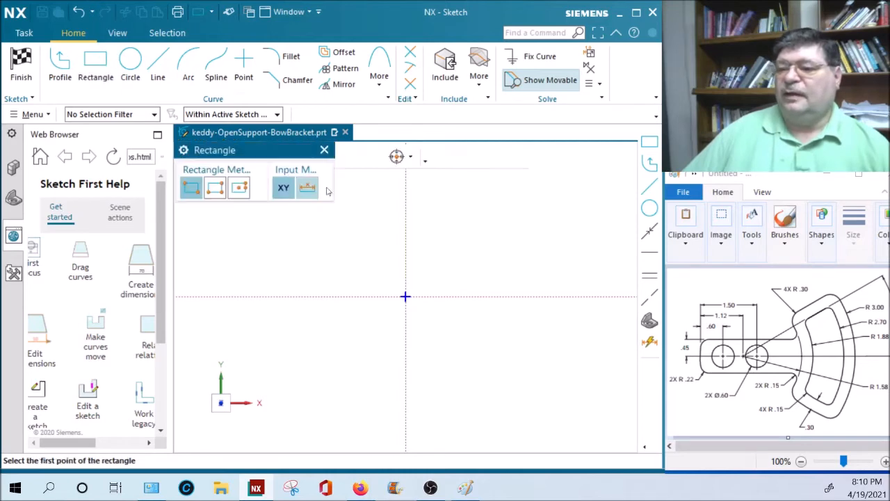
left_click(416, 269)
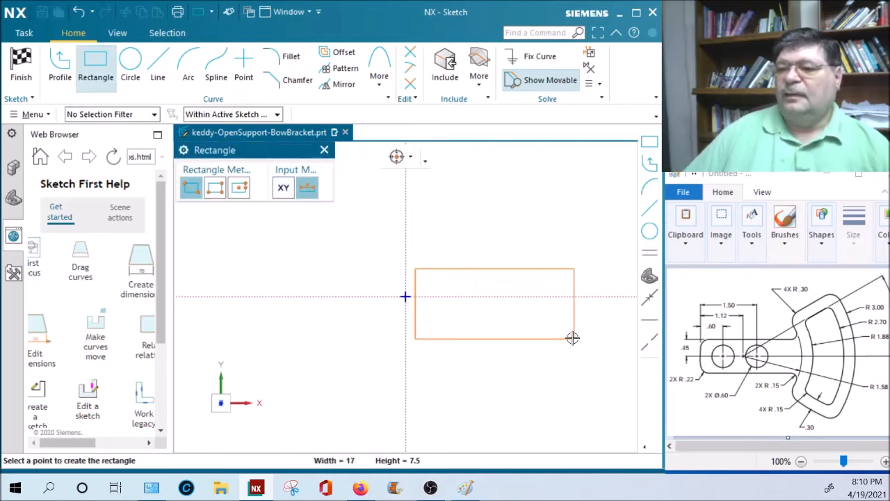
mouse_move(572, 338)
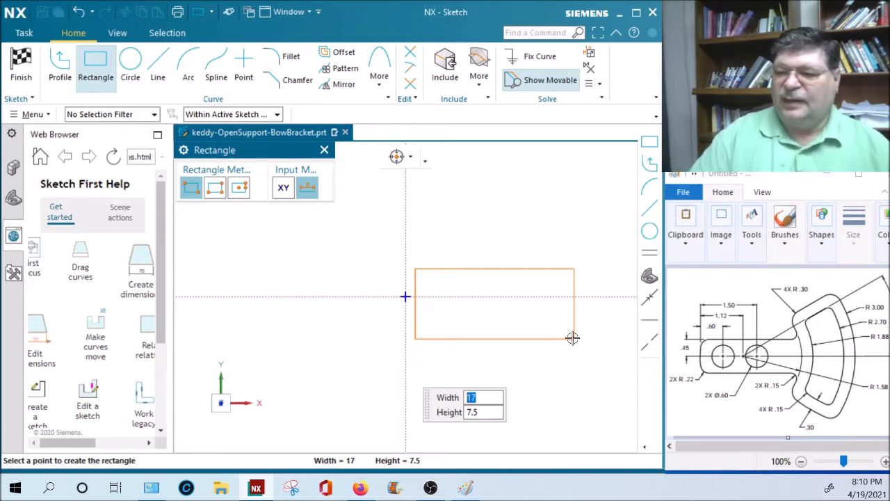
key("Tab")
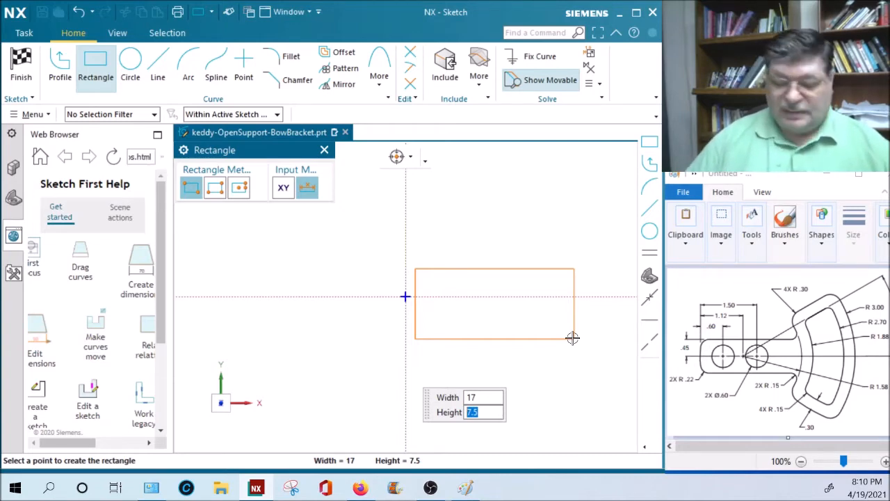
type(".45")
key("Return")
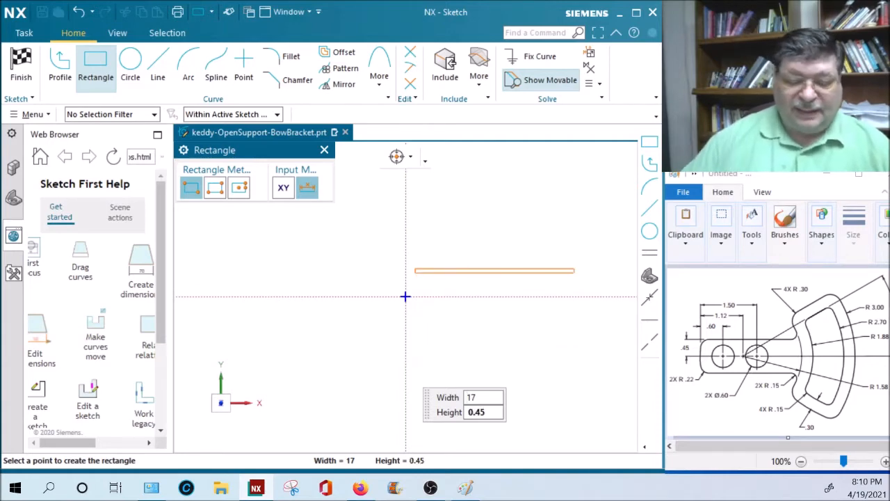
scroll(431, 280, "up", 4)
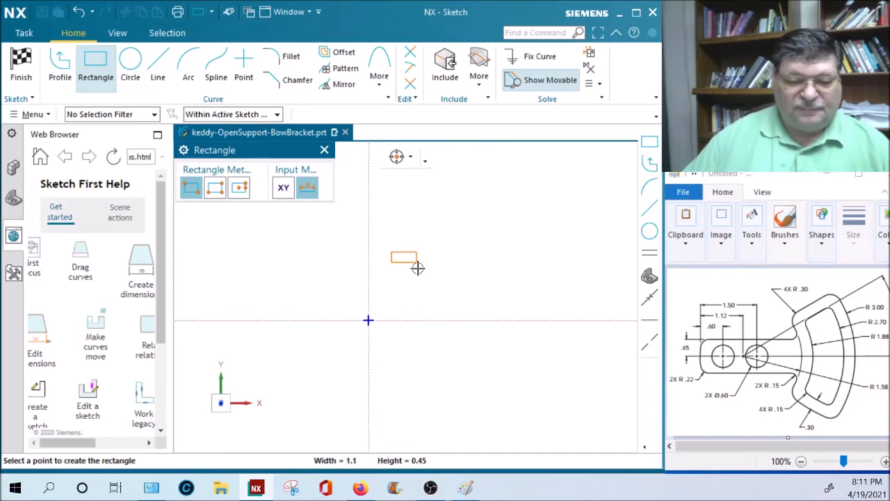
left_click(416, 267)
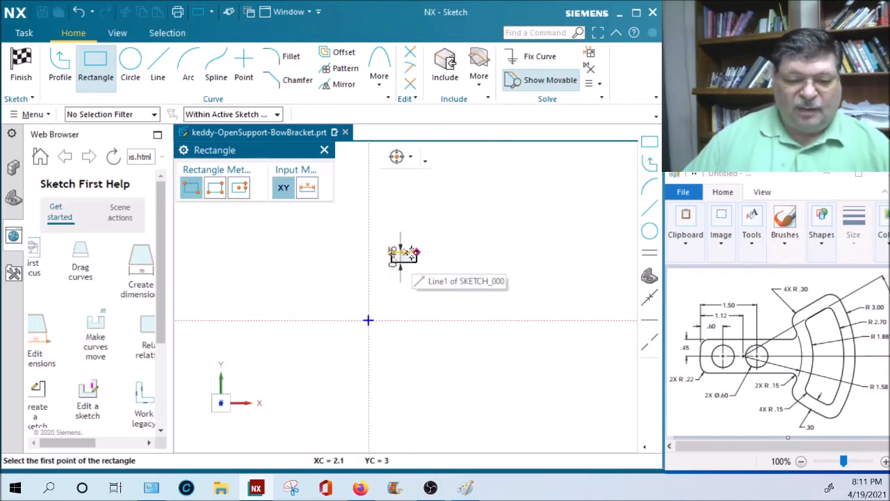
scroll(403, 259, "up", 4)
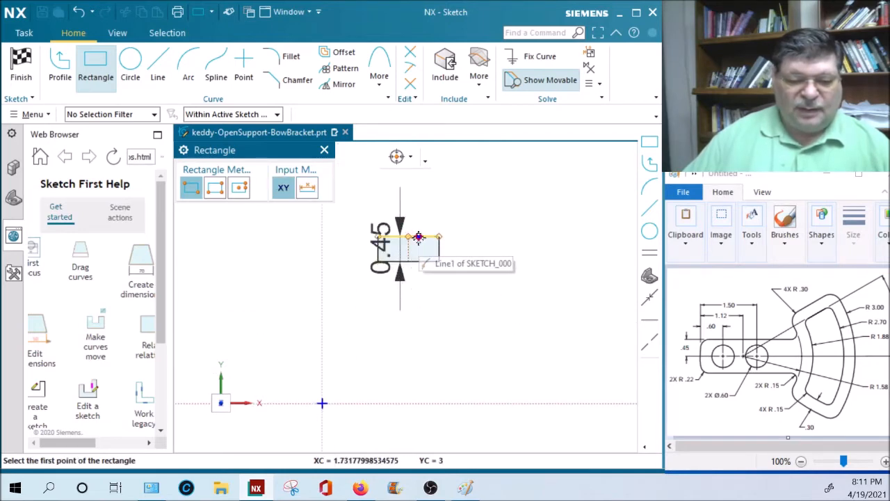
middle_click(419, 238)
middle_click(407, 239)
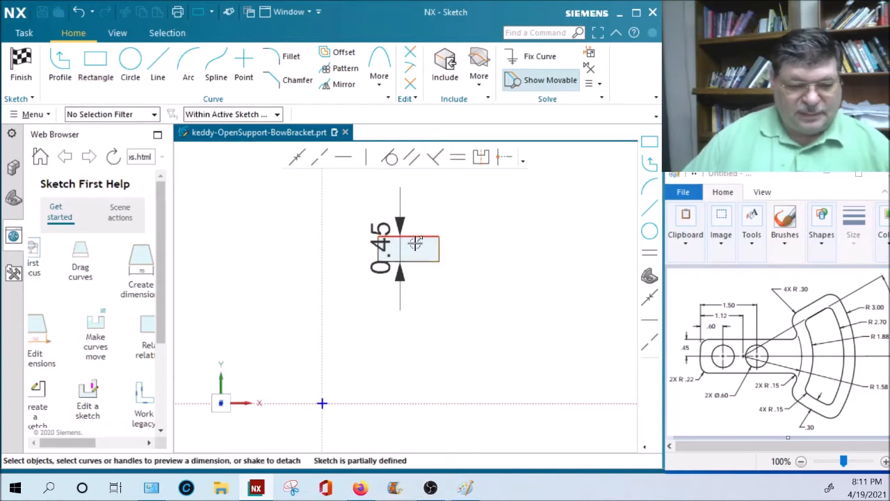
Step: Move the rectangle down so it straddles the horizontal axis, and place its height dimension clear to the left of the origin
mouse_move(422, 261)
left_mouse_down()
mouse_move(422, 367)
mouse_move(402, 403)
left_mouse_up()
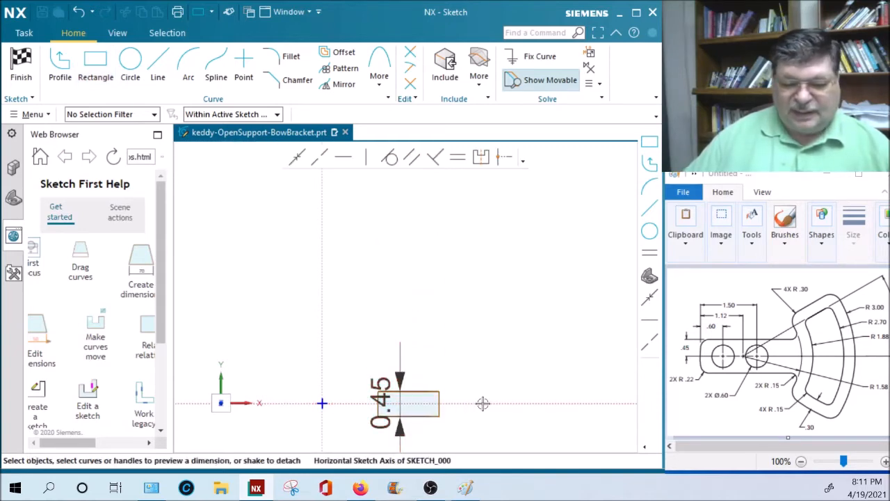
scroll(403, 416, "up", 4)
mouse_move(403, 416)
middle_mouse_down("shift")
mouse_move(438, 354)
mouse_move(475, 329)
middle_mouse_up("shift")
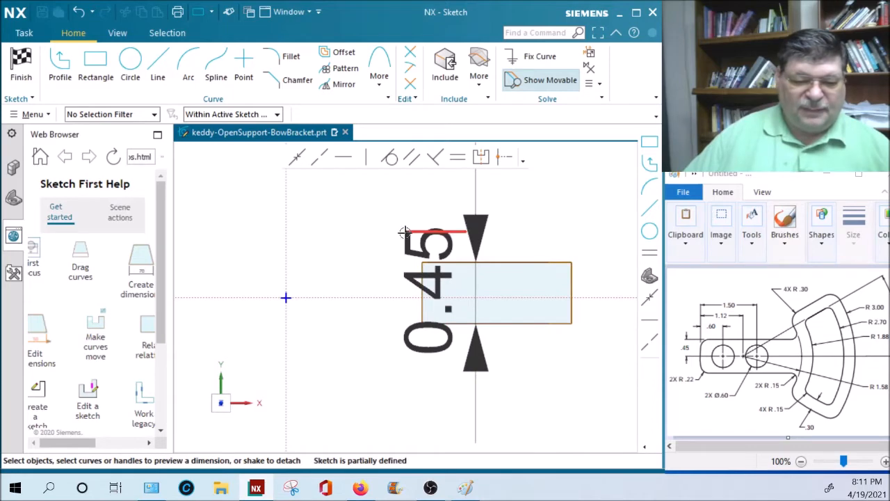
mouse_move(419, 237)
left_mouse_down()
mouse_move(274, 232)
mouse_move(284, 292)
mouse_move(284, 271)
left_mouse_up()
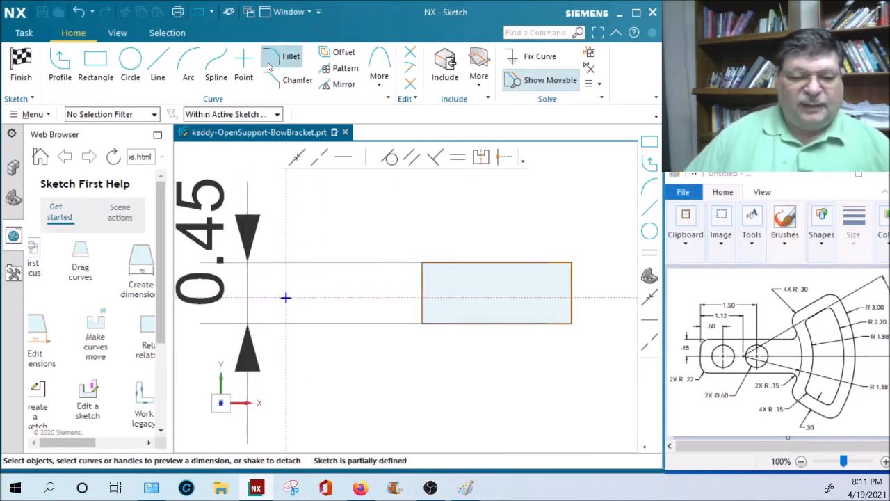
Step: Dimension the rectangle's left side from the vertical sketch axis and set the distance to 0
left_click(421, 271)
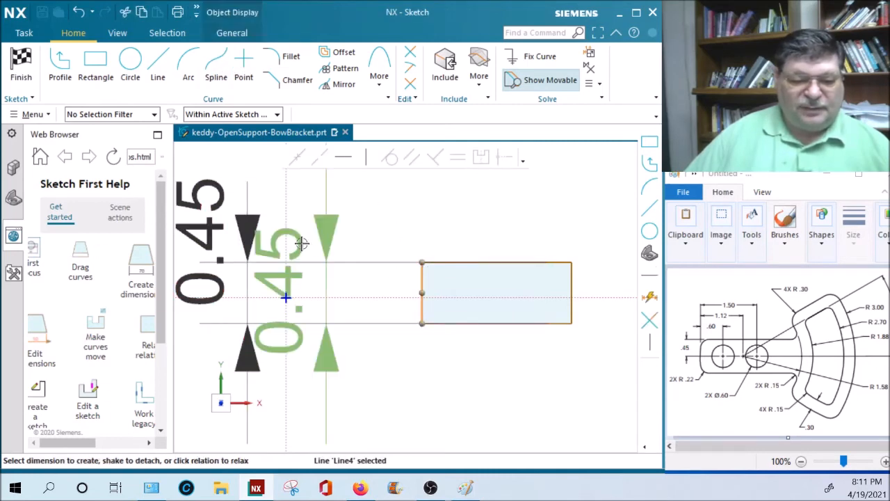
left_click(289, 208)
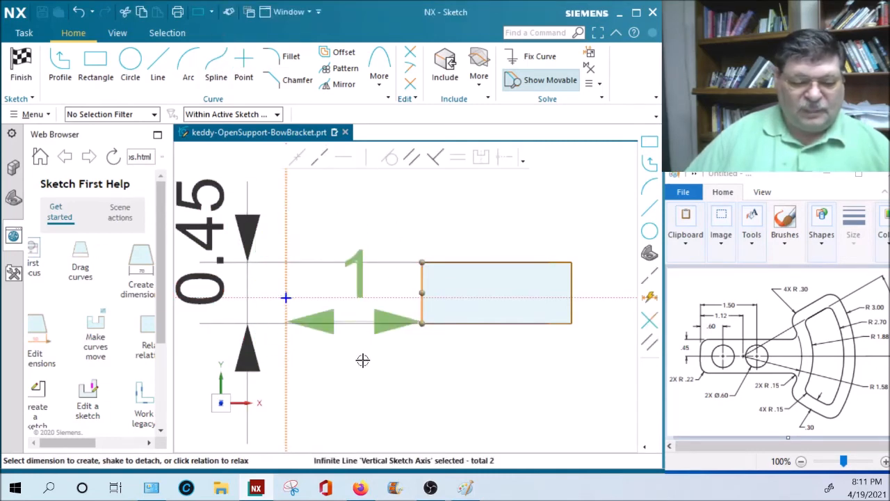
left_click(356, 274)
type("0")
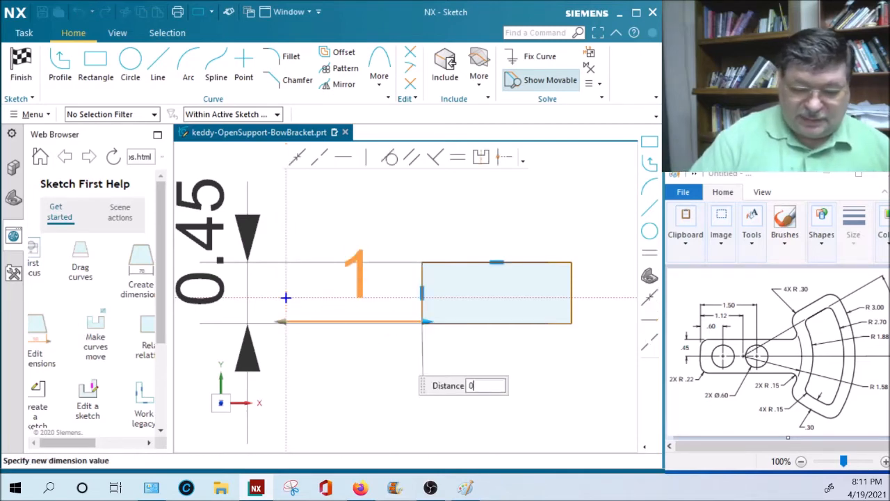
key("Return")
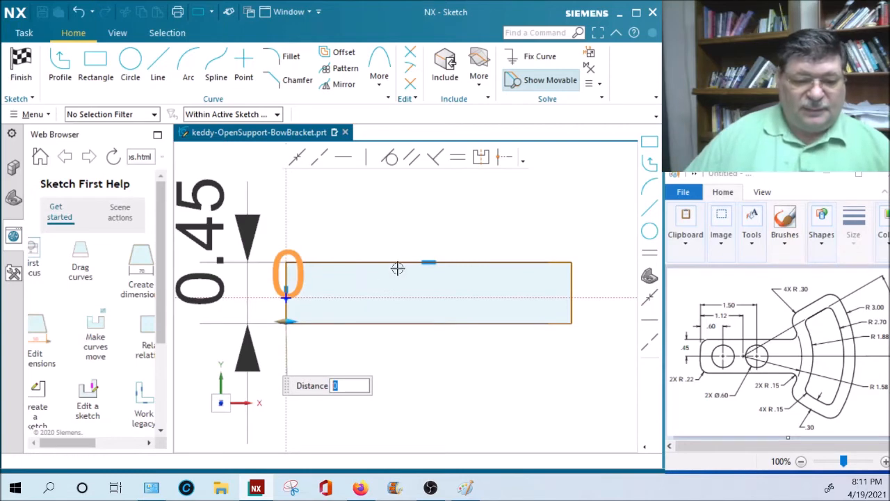
left_click(390, 246)
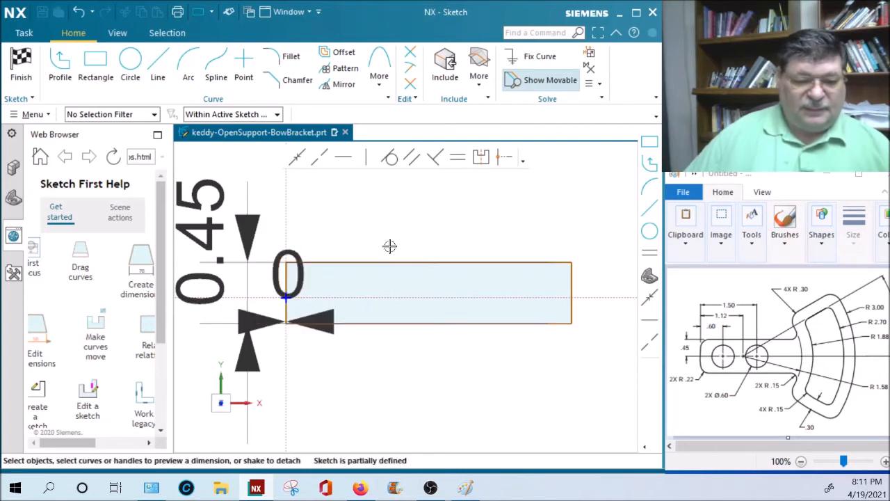
Step: Set the rectangle's height dimension to 0.9 in
left_click(195, 223)
type(".9")
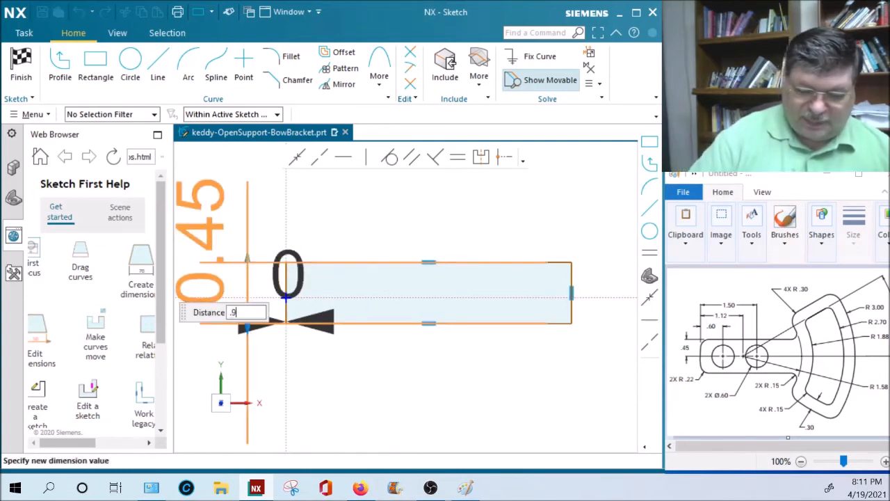
key("Return")
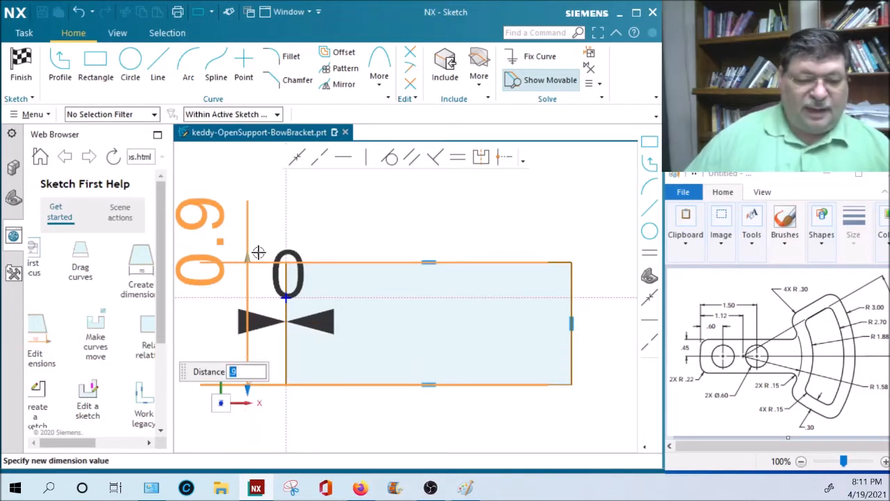
left_click(331, 231)
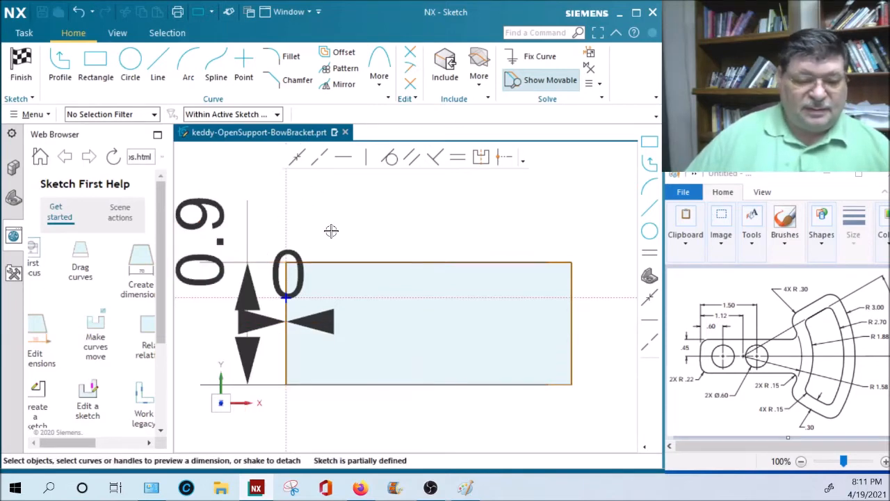
left_click(274, 294)
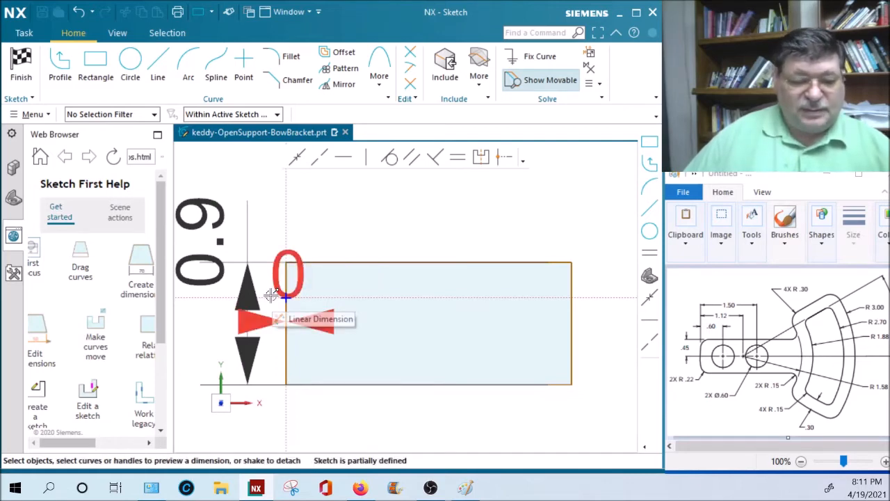
left_click(292, 268)
left_click(319, 262)
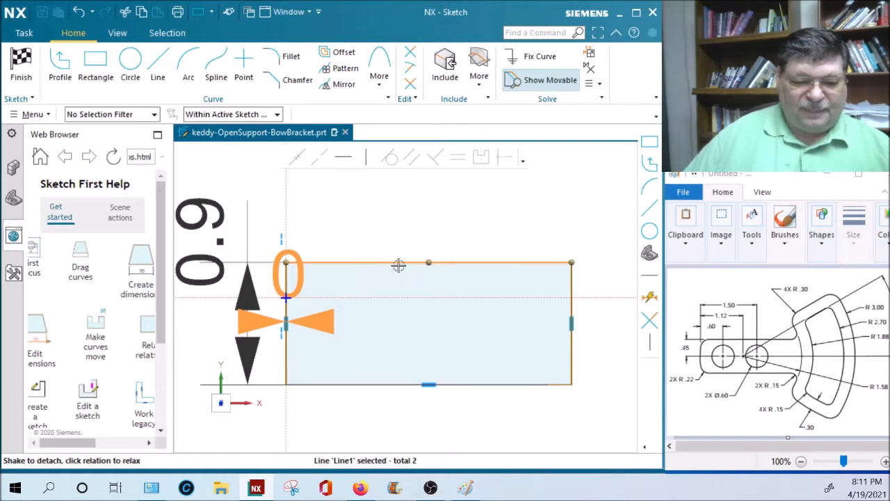
left_click(351, 254)
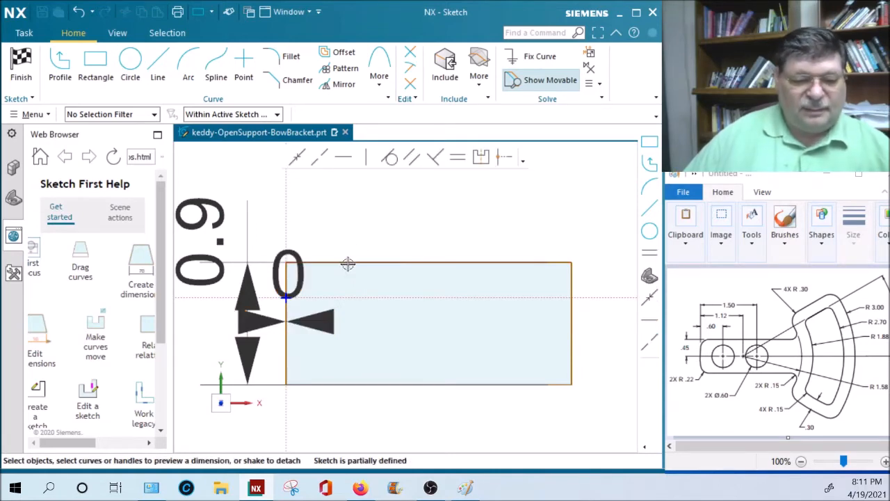
Step: Dimension the rectangle's top edge from the horizontal sketch axis and set the distance to 0.45 in
left_click(344, 263)
left_click(324, 298)
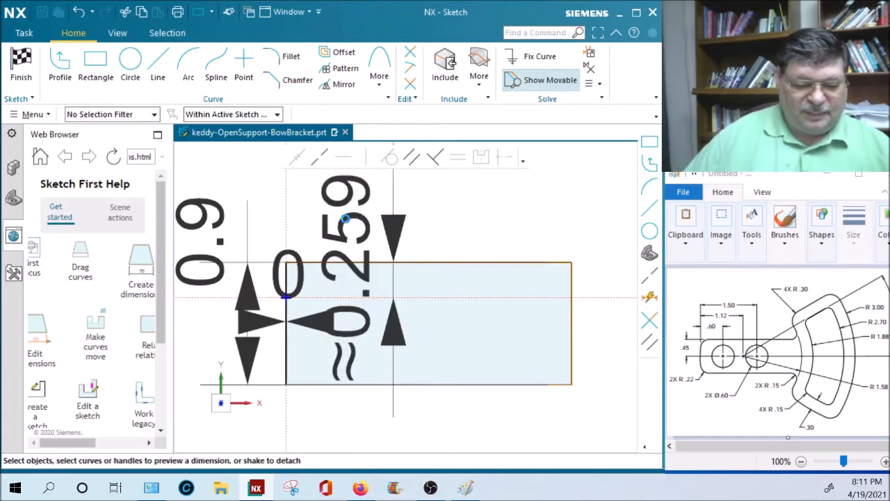
left_click(345, 219)
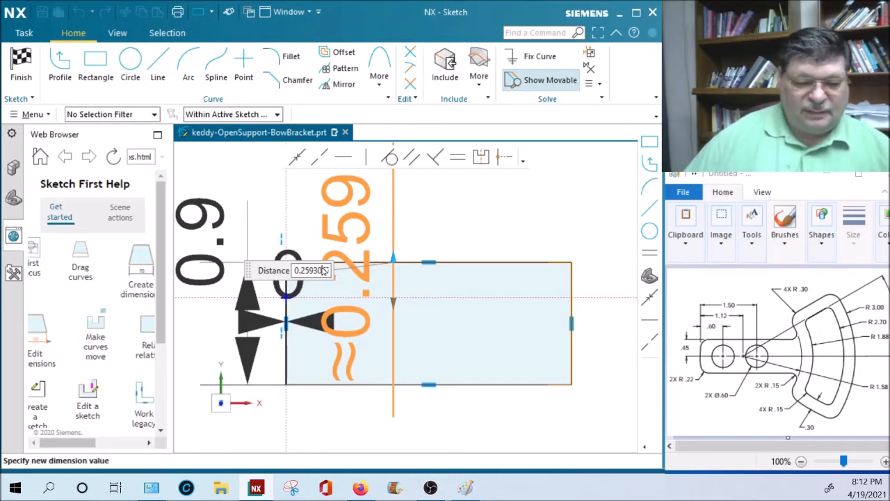
left_click_drag(323, 270, 237, 276)
type(".45")
key("Delete")
key("Delete")
key("Delete")
key("Delete")
key("Delete")
key("Delete")
key("Delete")
key("Delete")
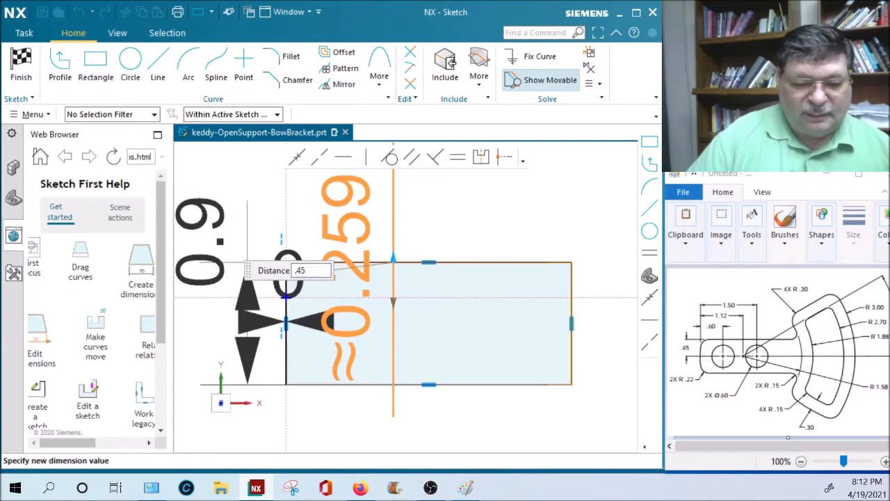
key("Return")
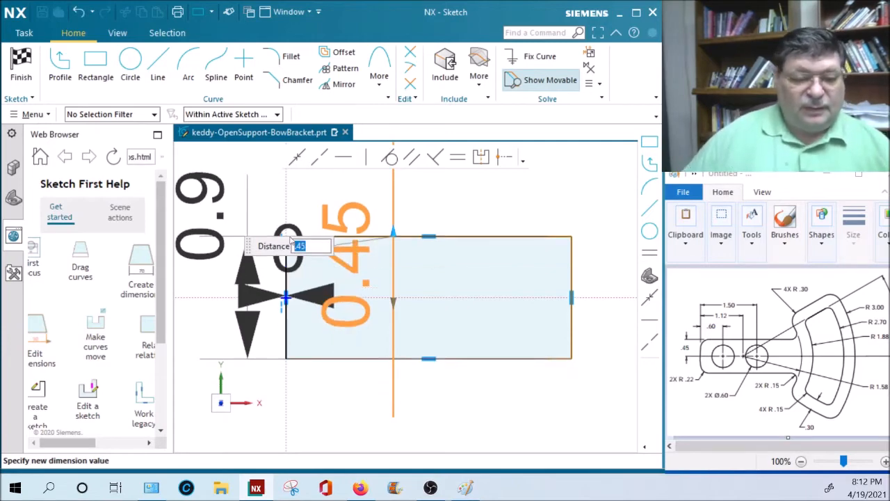
Step: Finish the rectangle sketch and leave the Extrude command without extruding, keeping the sketch
left_click(21, 66)
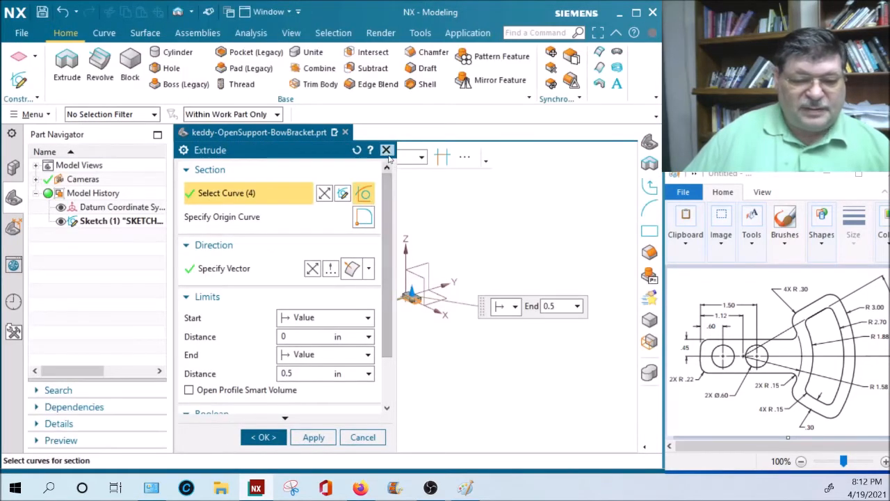
left_click(386, 150)
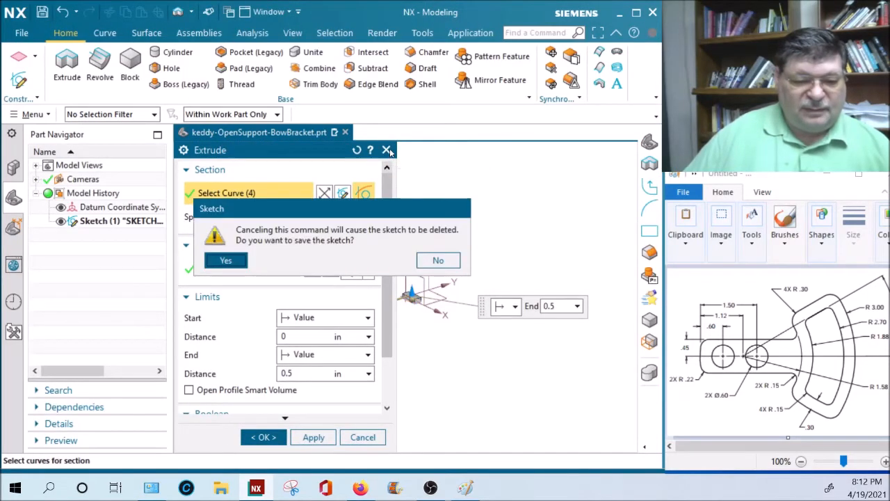
left_click(225, 260)
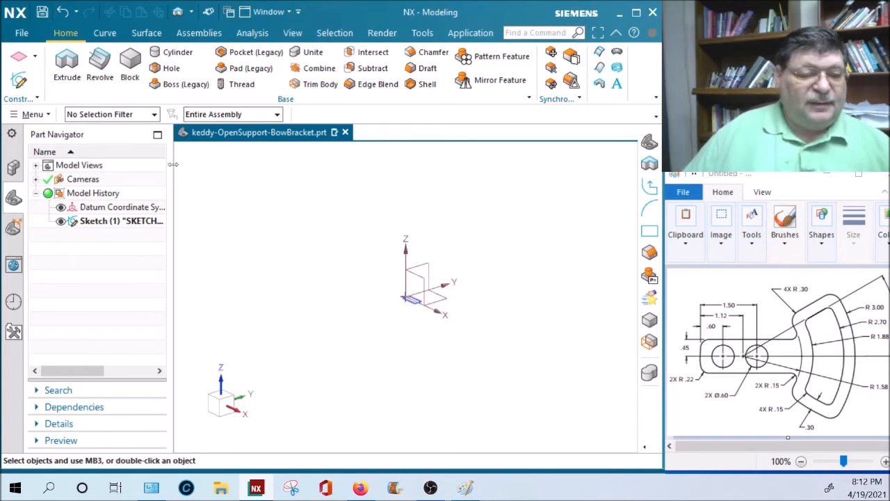
Step: Save the part and close all open parts, keeping the session running
left_click(42, 13)
left_click(27, 34)
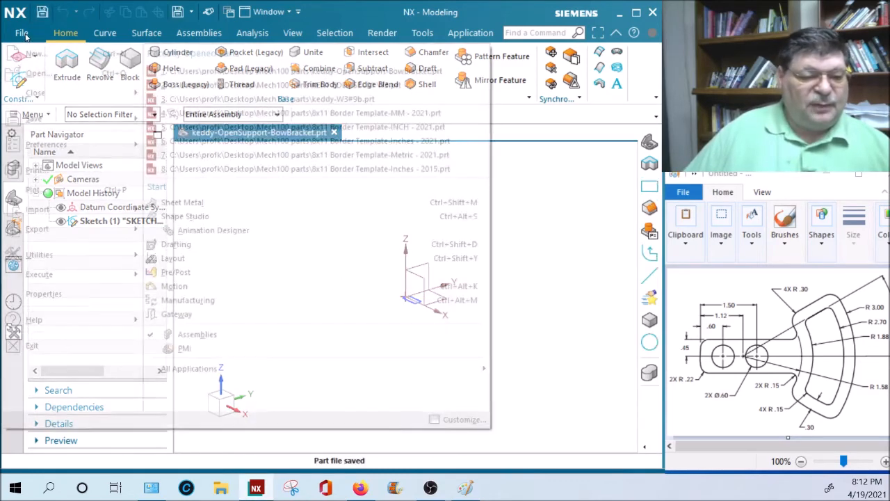
mouse_move(54, 89)
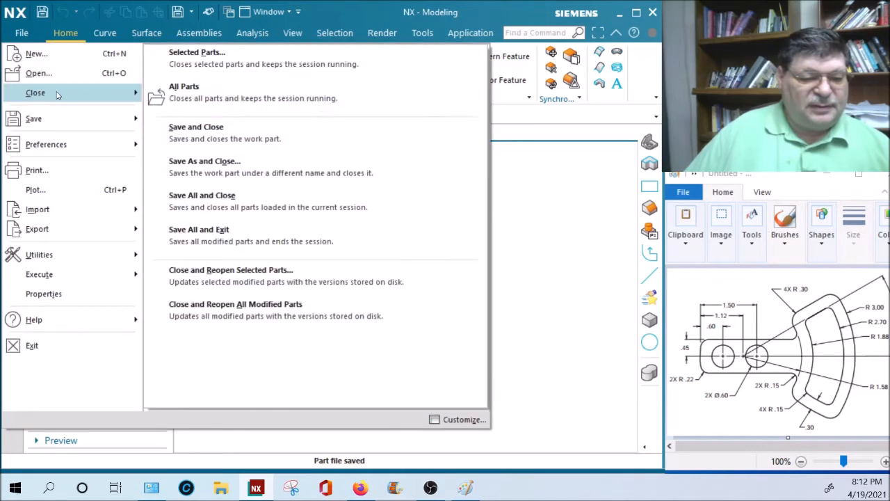
left_click(207, 87)
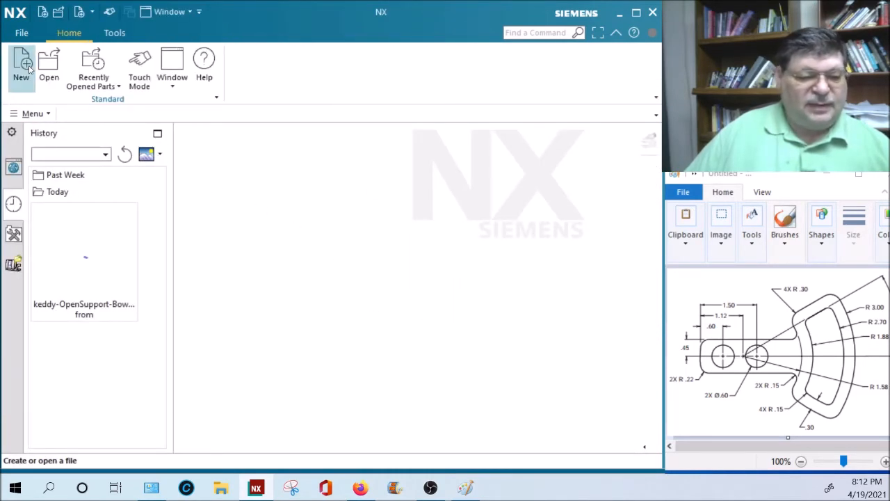
Step: Open the keddy-OpenSupport-BowBracket part and reopen its rectangle sketch for editing
left_click(49, 64)
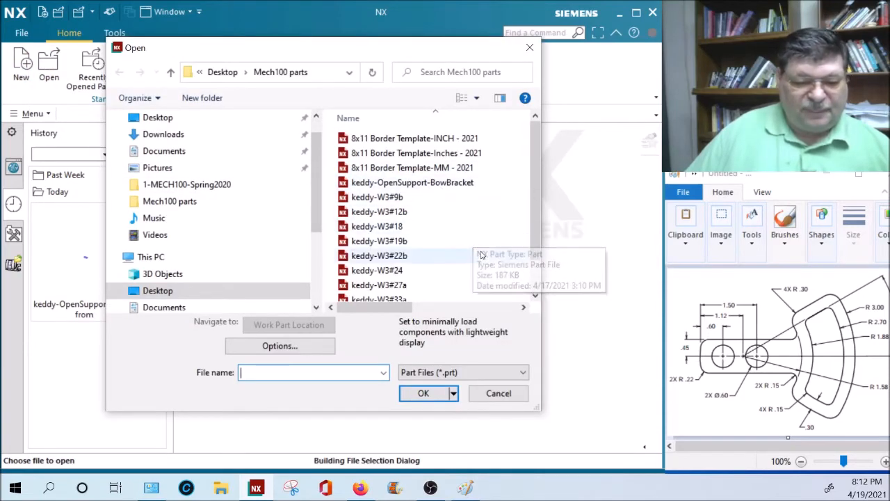
double_click(393, 182)
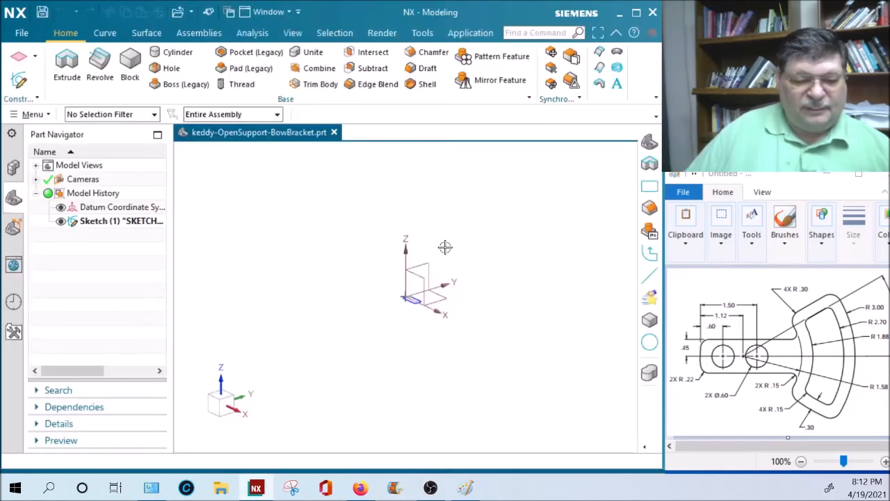
scroll(422, 316, "up", 10)
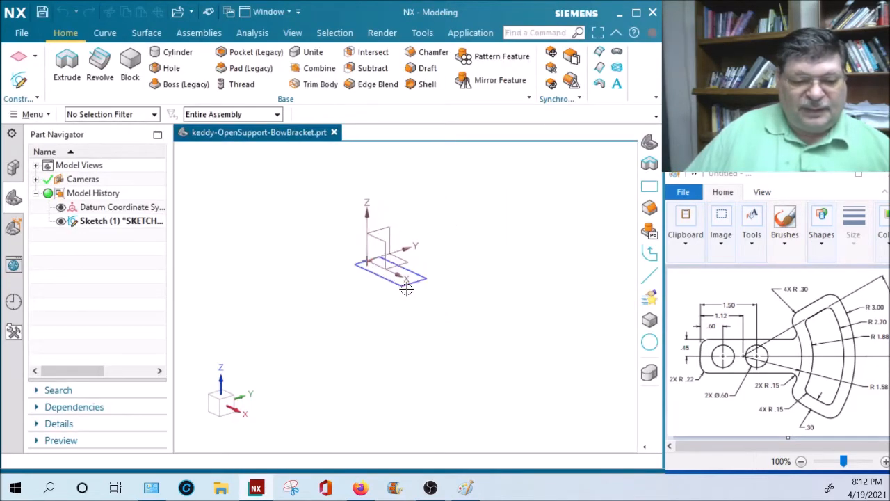
double_click(391, 238)
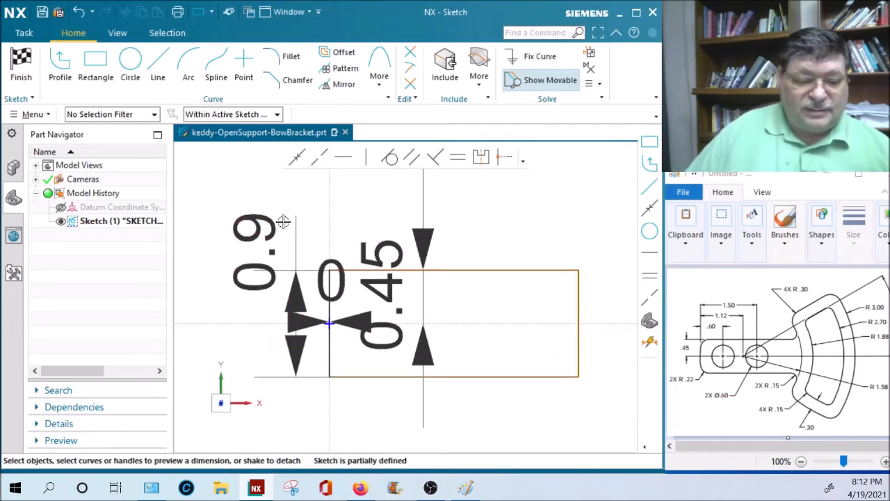
Step: Move the 0.9 and 0.45 dimensions clear of the rectangle, spaced apart to the left of the vertical sketch axis
left_click_drag(285, 223, 208, 241)
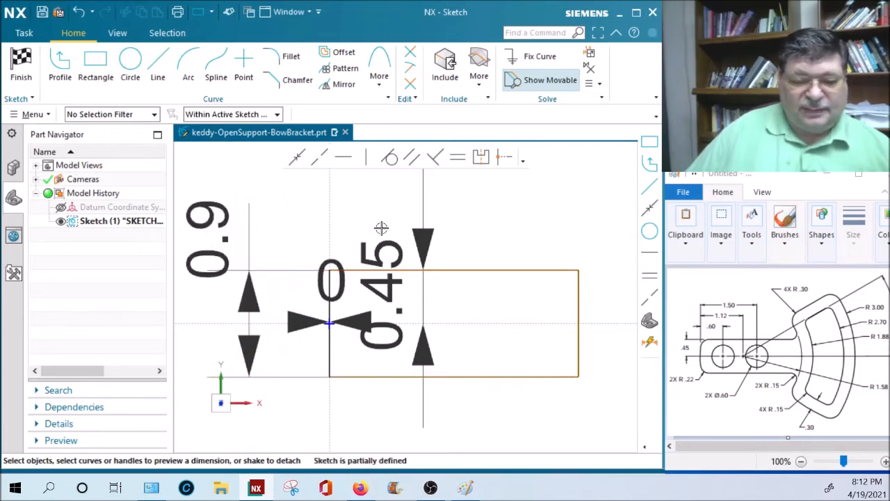
mouse_move(381, 224)
left_mouse_down()
mouse_move(402, 216)
mouse_move(250, 209)
mouse_move(296, 202)
left_mouse_up()
scroll(427, 292, "down", 8)
mouse_move(485, 330)
middle_mouse_down("shift")
mouse_move(439, 367)
mouse_move(337, 339)
middle_mouse_up("shift")
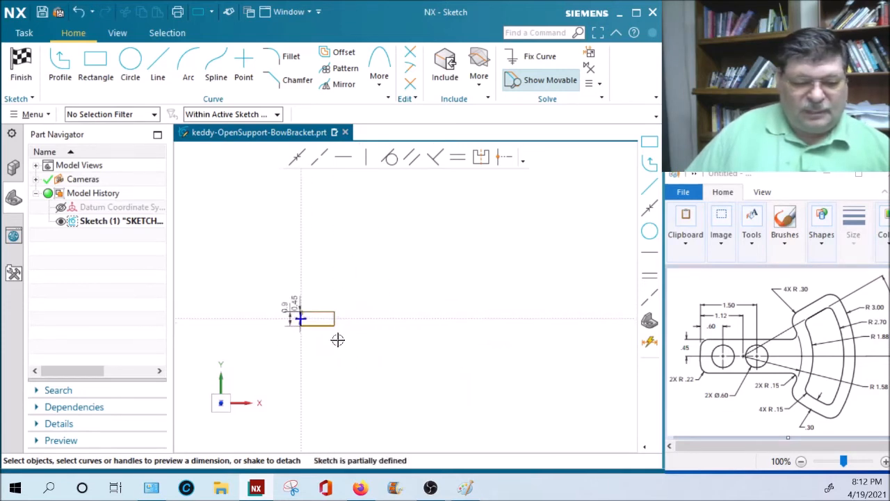
scroll(338, 339, "up", 3)
scroll(321, 332, "down", 5)
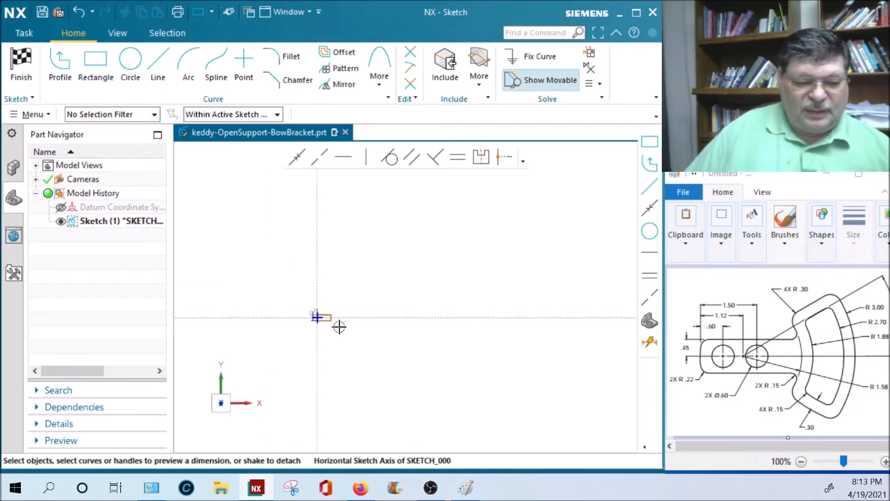
scroll(338, 329, "up", 3)
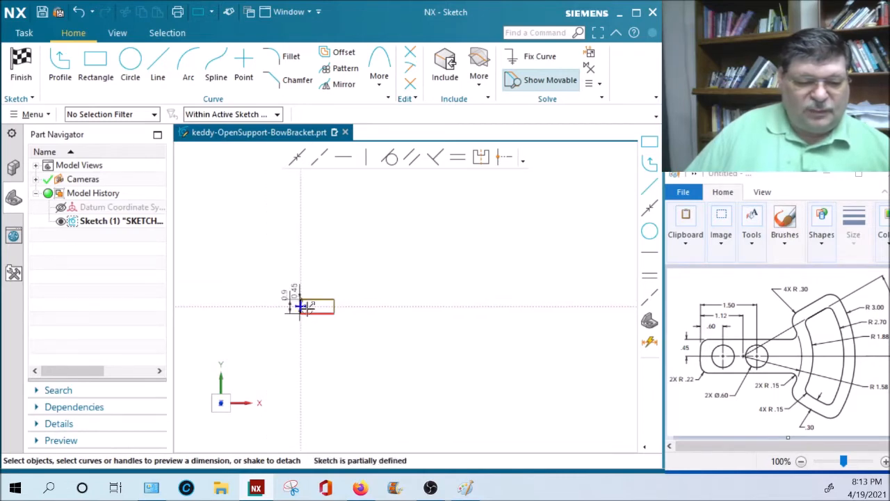
scroll(320, 292, "up", 3)
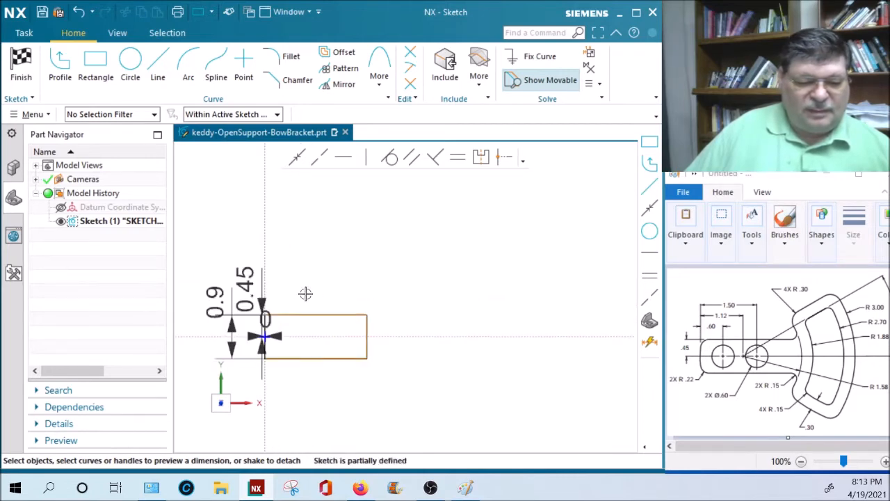
middle_click_drag(305, 294, 363, 252, "shift")
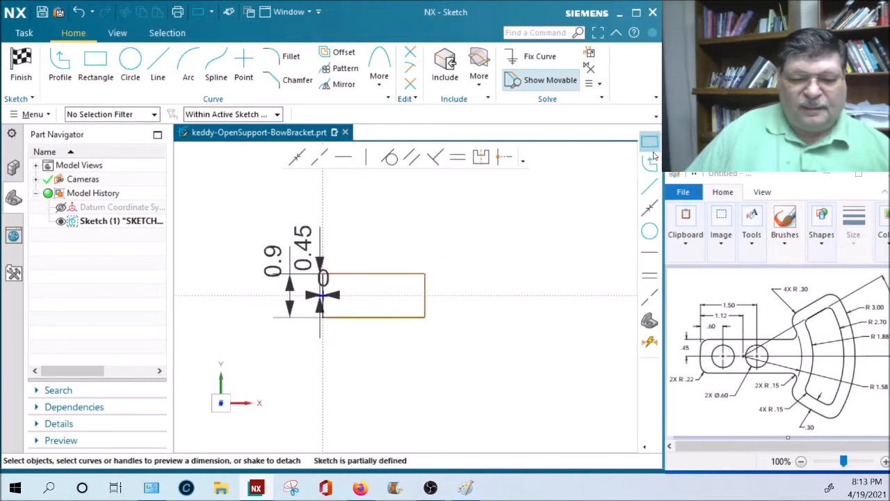
scroll(347, 262, "up", 3)
middle_click_drag(346, 268, 451, 260, "shift")
left_click_drag(307, 269, 211, 269)
left_click_drag(344, 230, 278, 224)
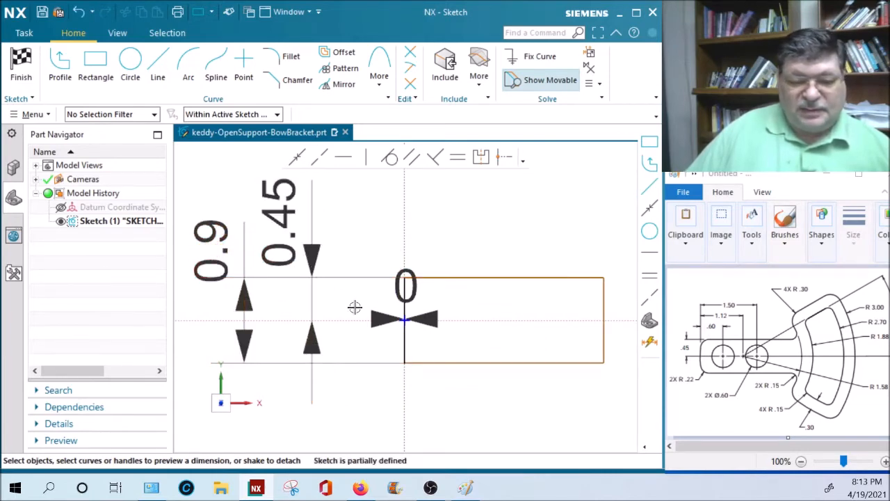
Step: Move the 0 distance dimension below the rectangle
left_click_drag(416, 285, 444, 423)
middle_click_drag(470, 405, 358, 364, "shift")
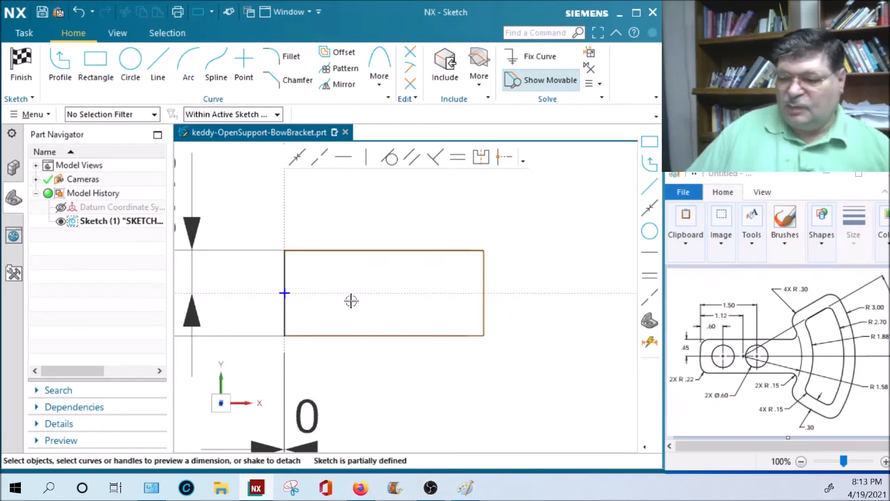
scroll(424, 281, "down", 3)
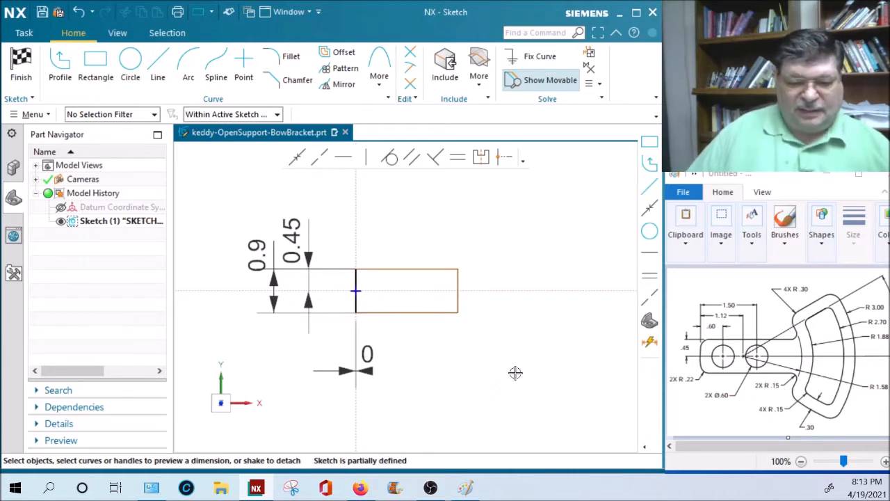
Step: Sketch two three-point arcs bulging right beyond the rectangle's right edge, a smaller inner one and a larger outer one, both straddling the horizontal axis
left_click(188, 66)
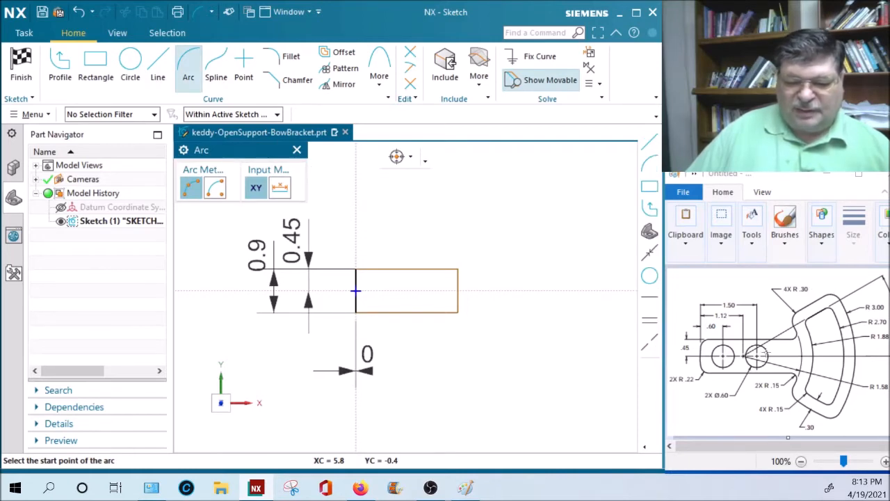
left_click(452, 242)
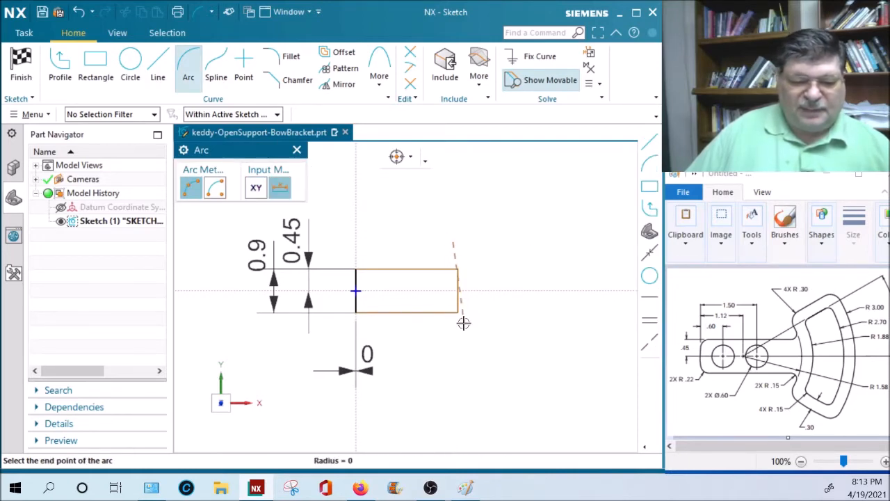
left_click(452, 340)
left_click(468, 314)
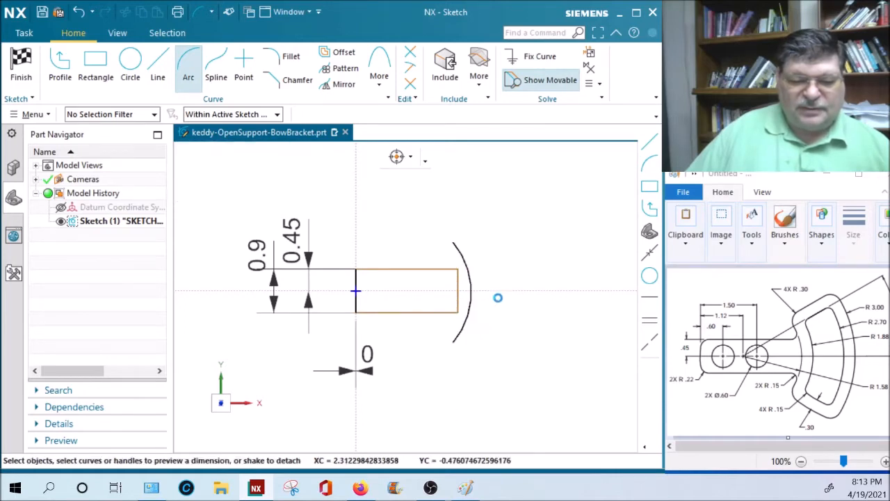
left_click(496, 212)
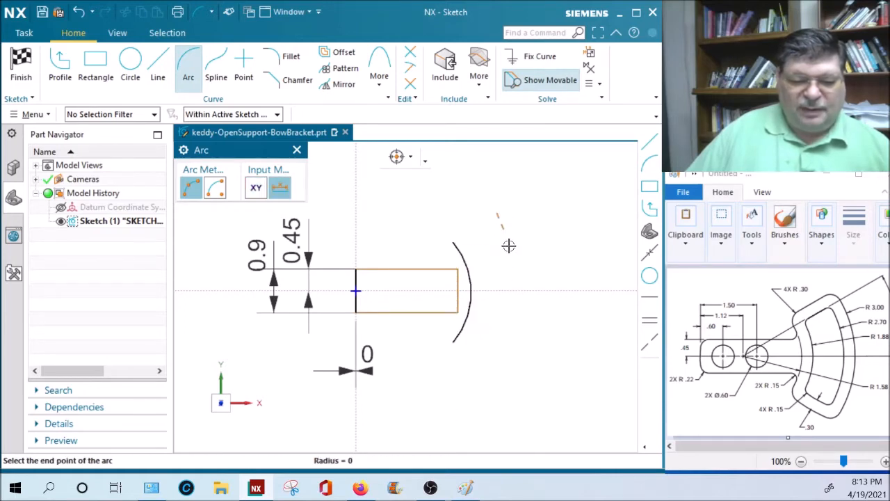
left_click(498, 375)
left_click(530, 335)
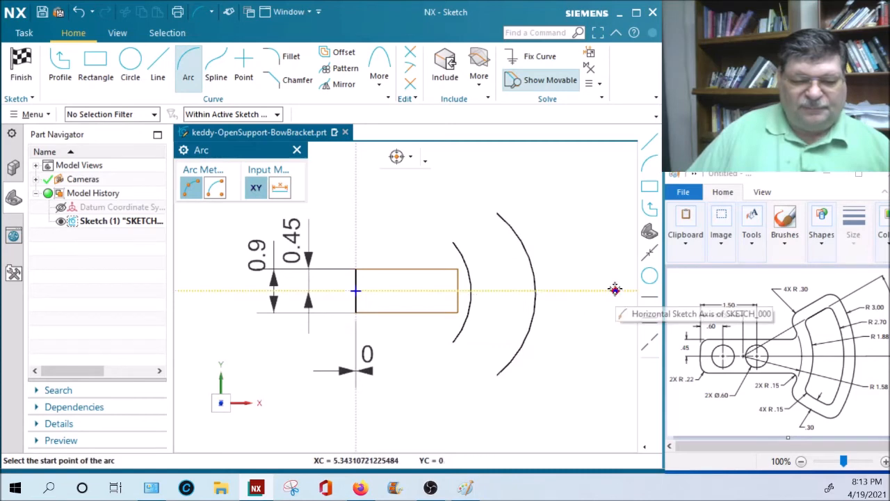
Step: Close the curved outline by joining the two arcs' upper endpoints and lower endpoints with straight lines
left_click(158, 64)
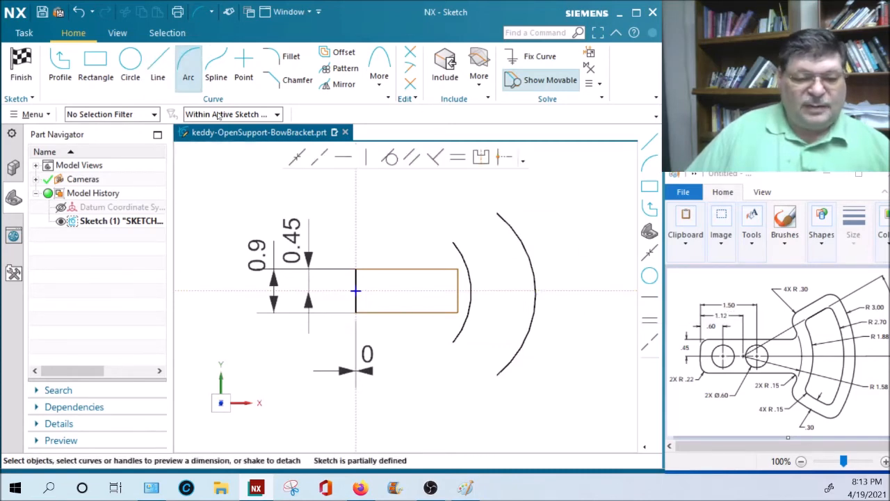
left_click(453, 240)
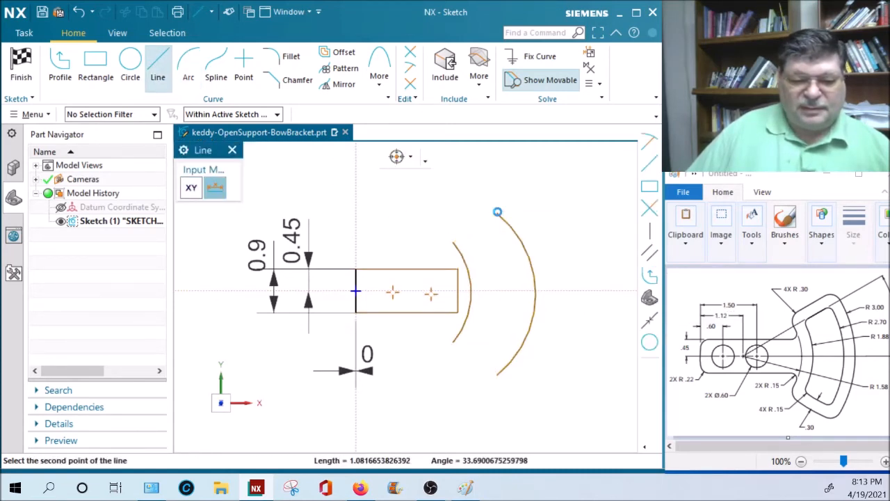
left_click(497, 212)
left_click(497, 373)
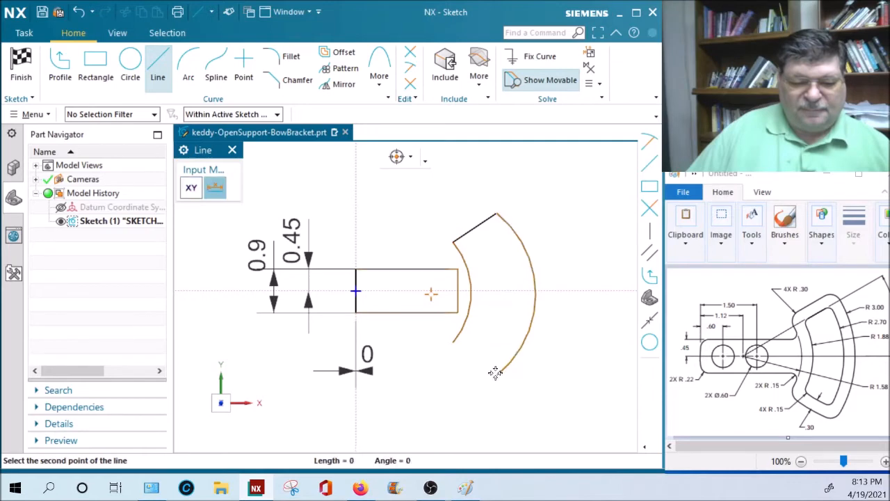
left_click(453, 340)
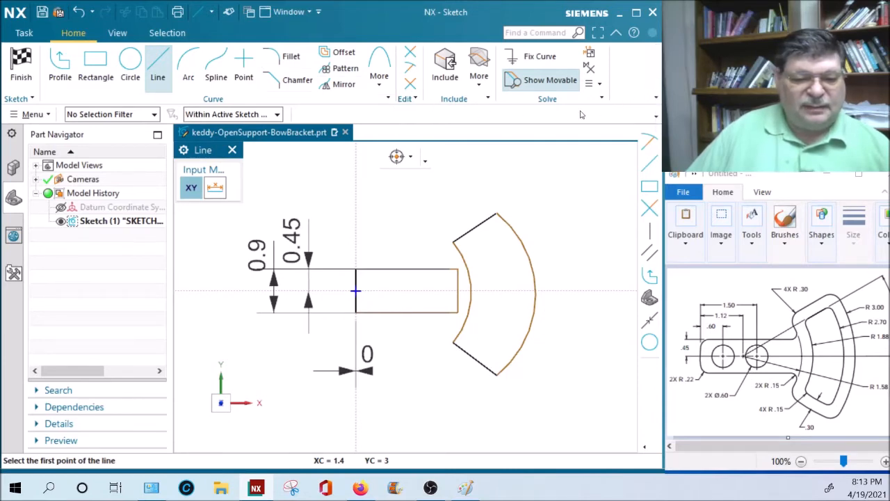
Step: Widen the NX window over part of the reference drawing so the sketch editing commands appear with their names
left_click_drag(659, 88, 768, 88)
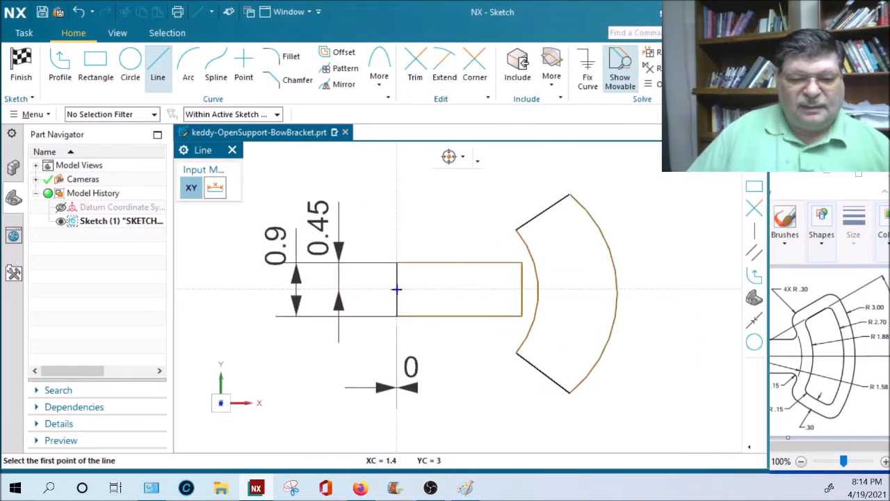
left_click_drag(768, 88, 659, 75)
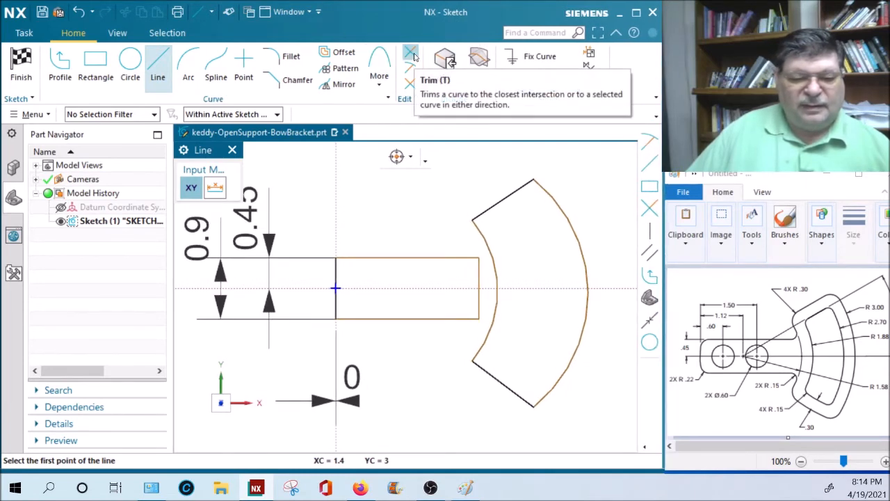
left_click_drag(660, 77, 786, 80)
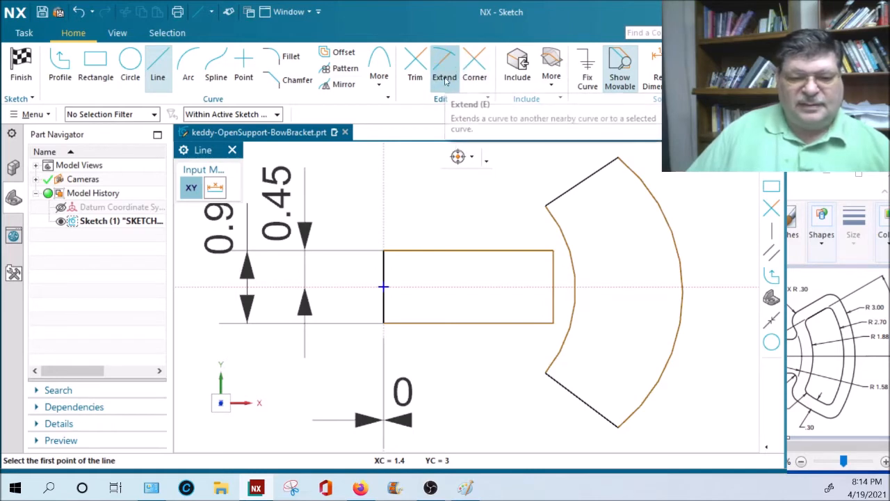
Step: Extend the rectangle's top and bottom edges to the inner arc, and trim away the rectangle's right edge
left_click(443, 78)
left_click(443, 77)
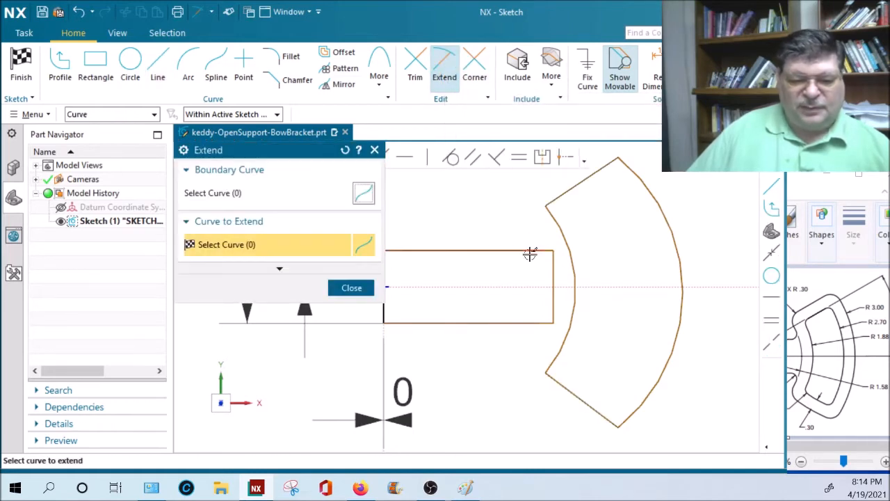
left_click(530, 323)
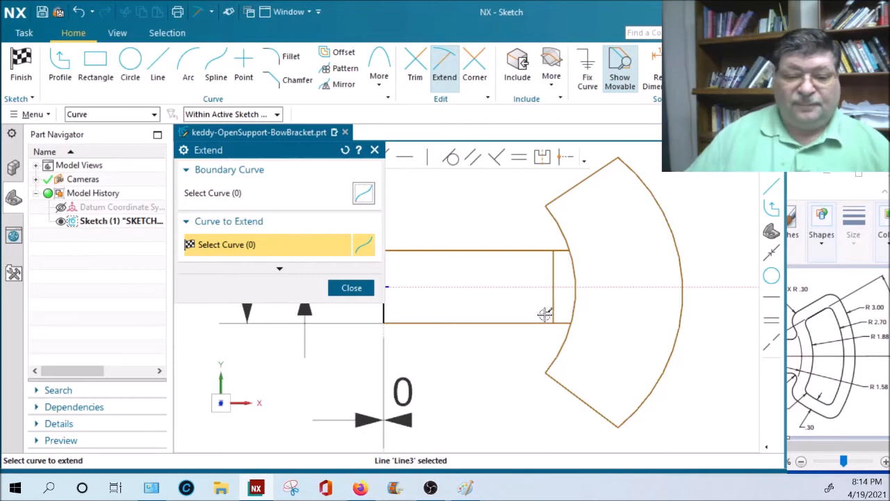
left_click(415, 66)
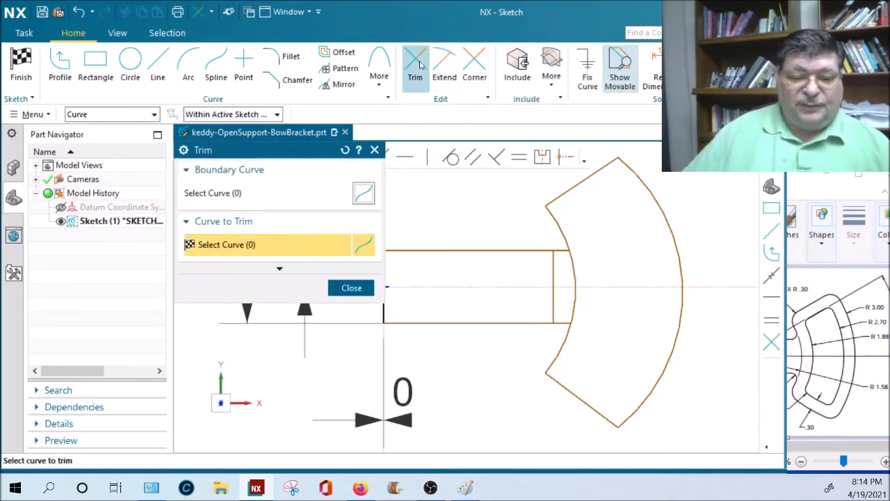
left_click(556, 272)
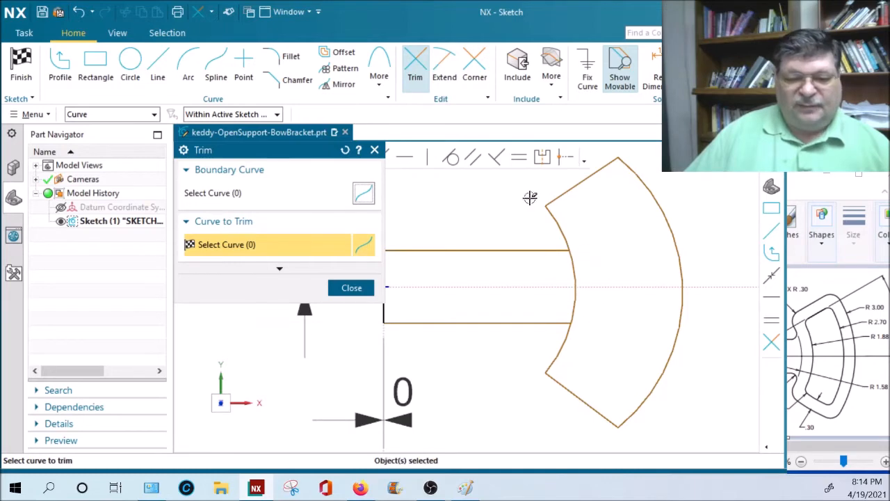
Step: Extend the arm's top edge to the outer arc and trim the overshoot back to the inner arc
left_click(445, 66)
left_click(548, 248)
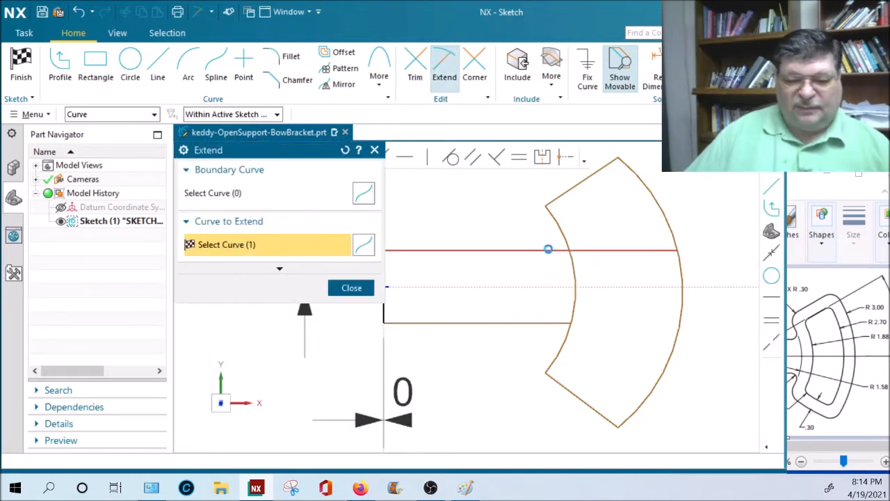
left_click(415, 66)
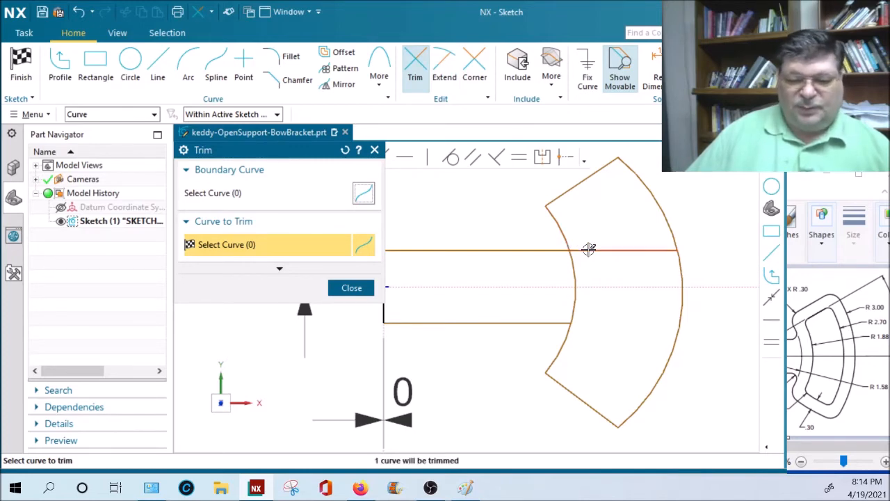
left_click(589, 249)
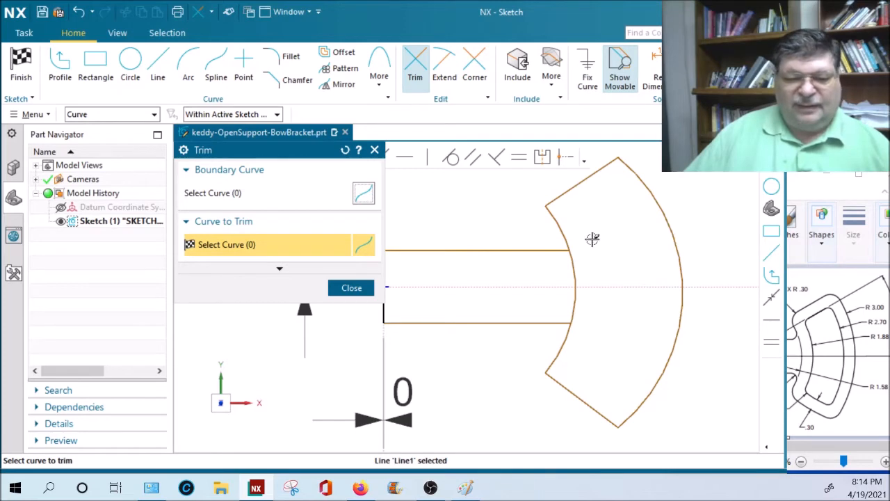
Step: Trim away the middle portion of the inner arc between the arm's top and bottom edges
left_click(576, 270)
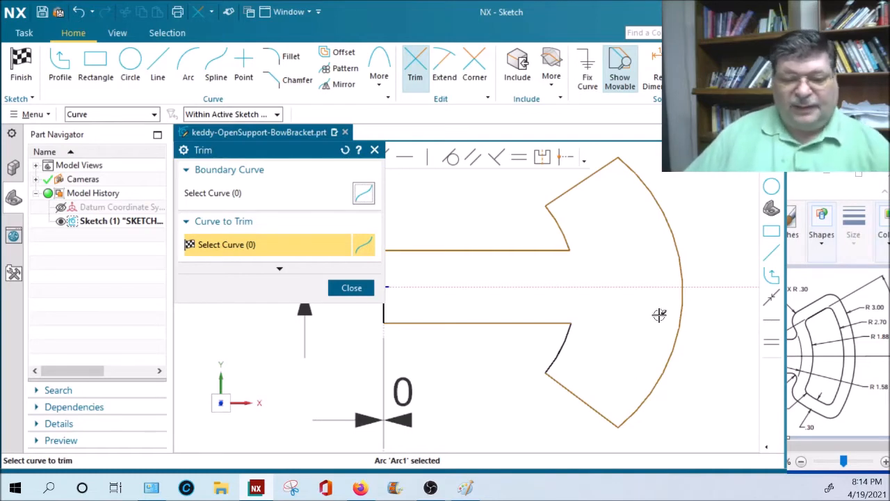
scroll(655, 314, "down", 1)
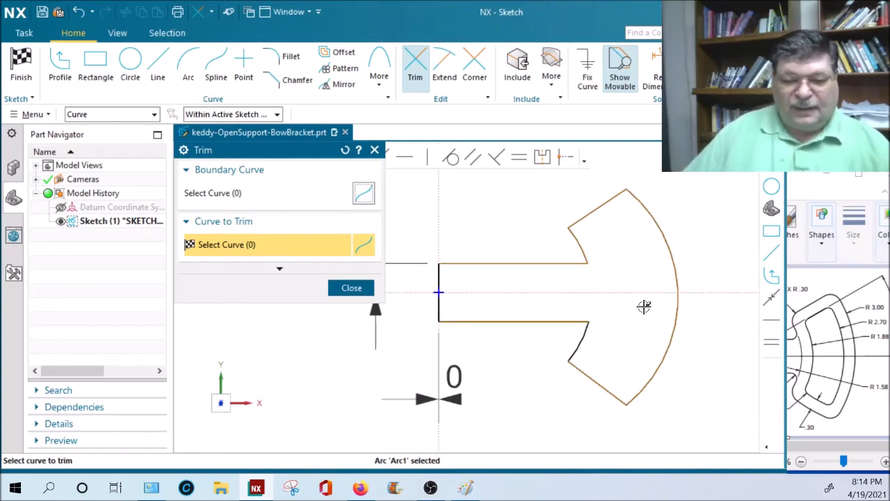
left_click(568, 240)
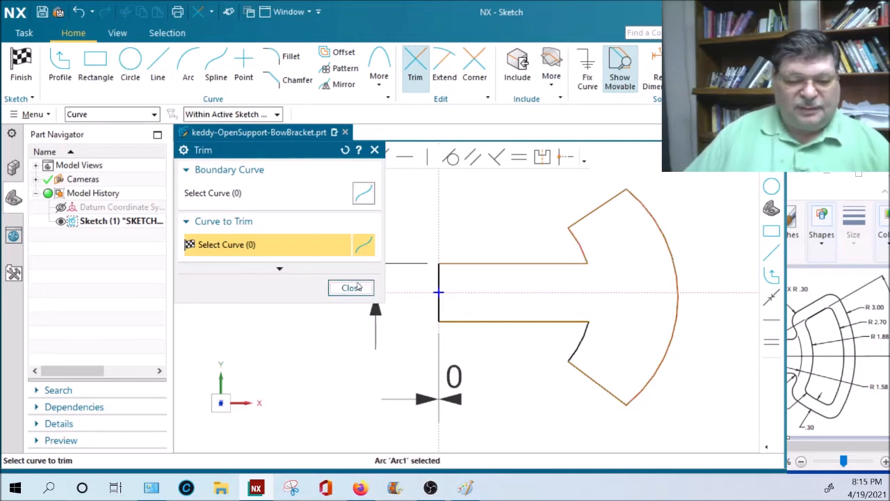
left_click(351, 287)
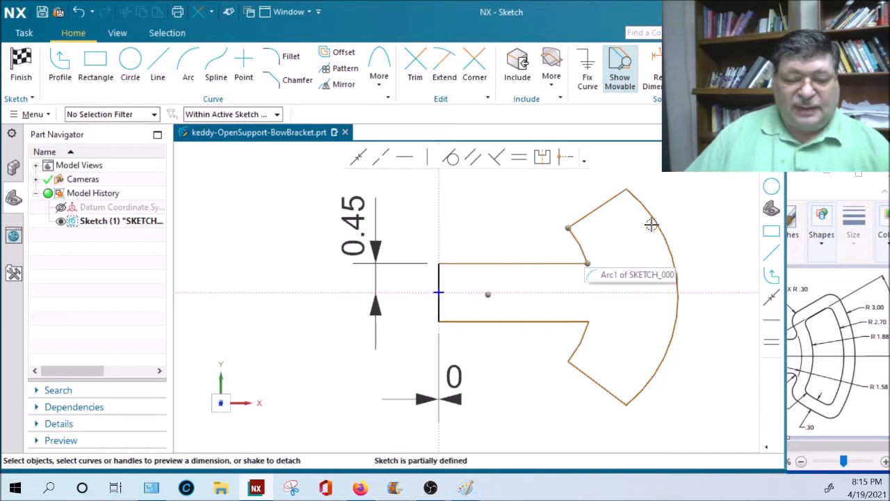
Step: Make the outer arc's center coincident with the inner arc's center, keeping the inner arc stationary
left_click(361, 155)
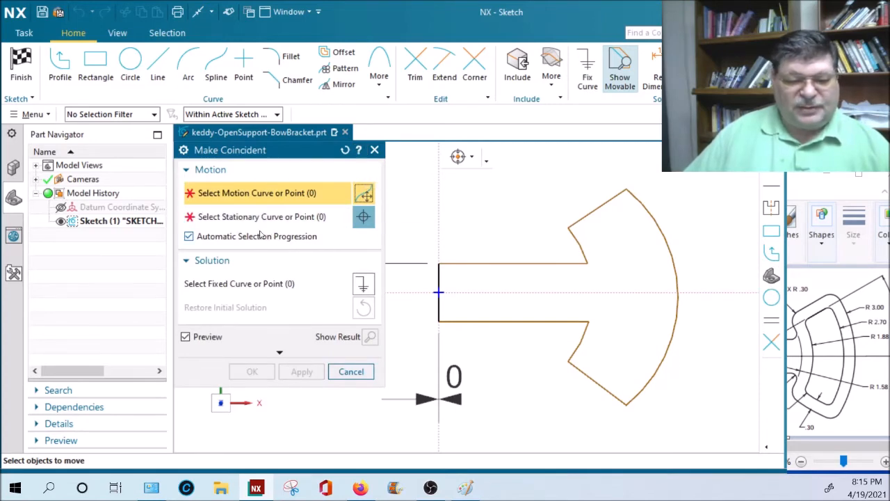
left_click(189, 238)
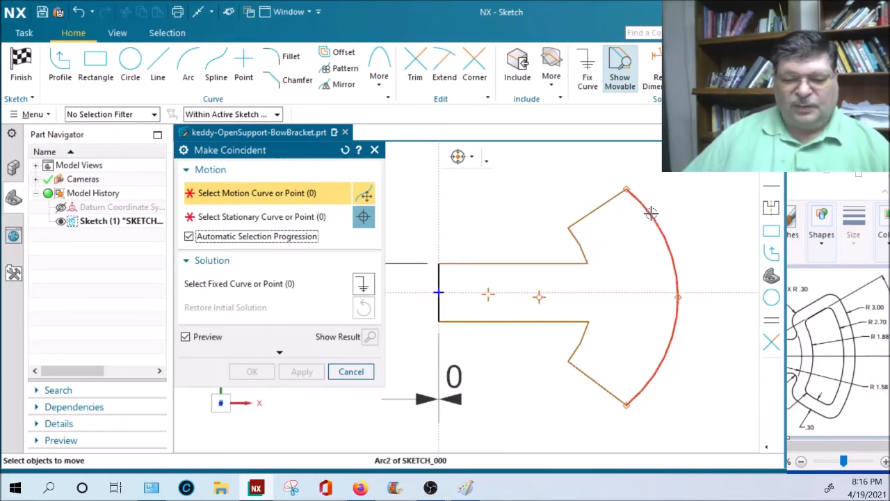
left_click(538, 298)
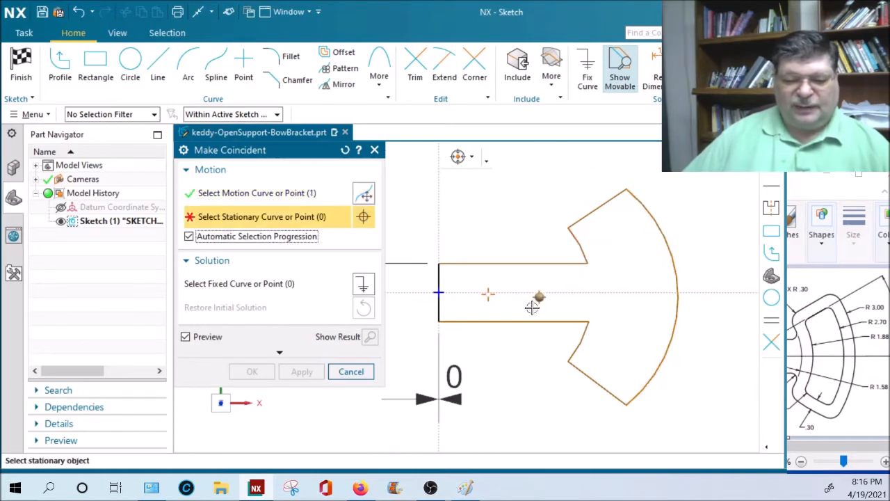
left_click(489, 295)
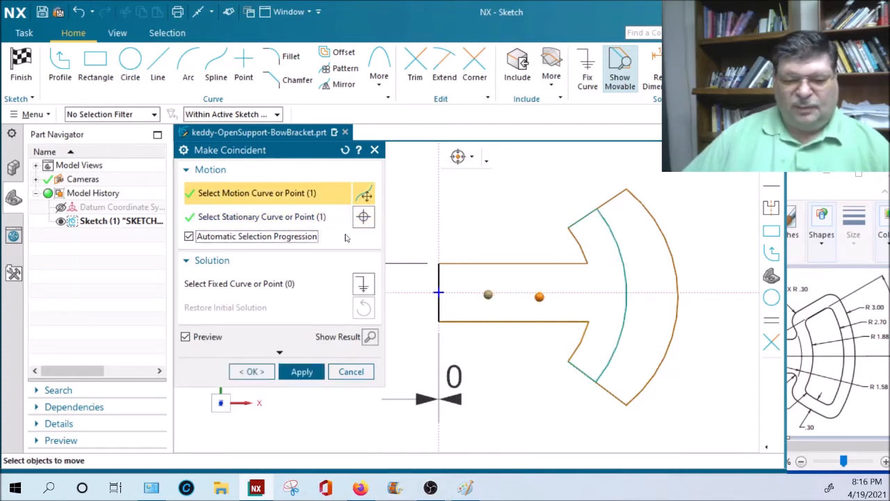
left_click(303, 371)
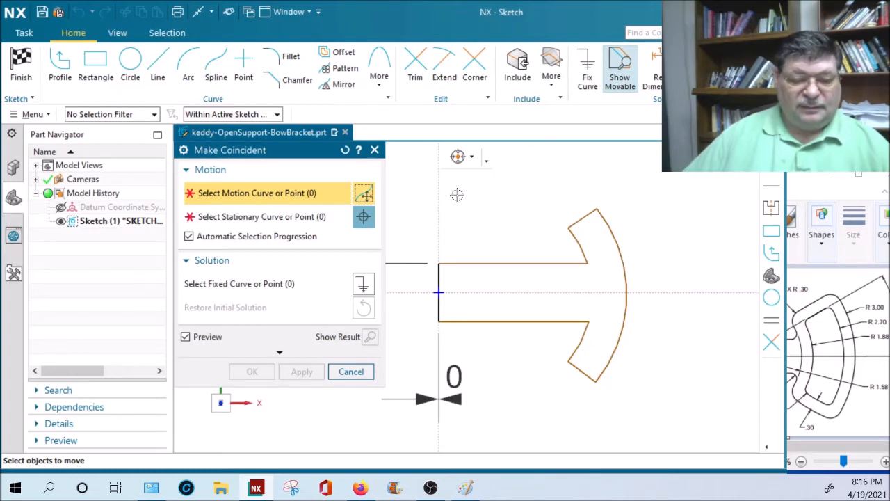
left_click(351, 371)
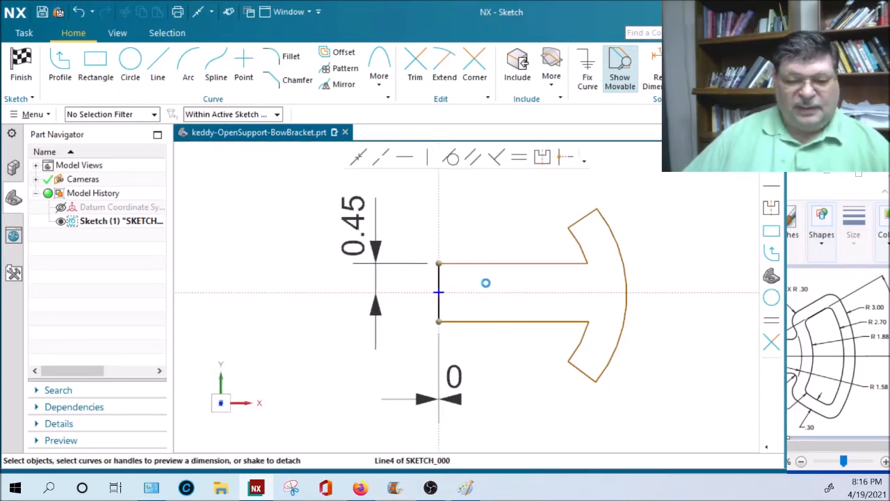
Step: Add a horizontal dimension between the arm's left edge and the shared arc center, placed above the arm
left_click(485, 282)
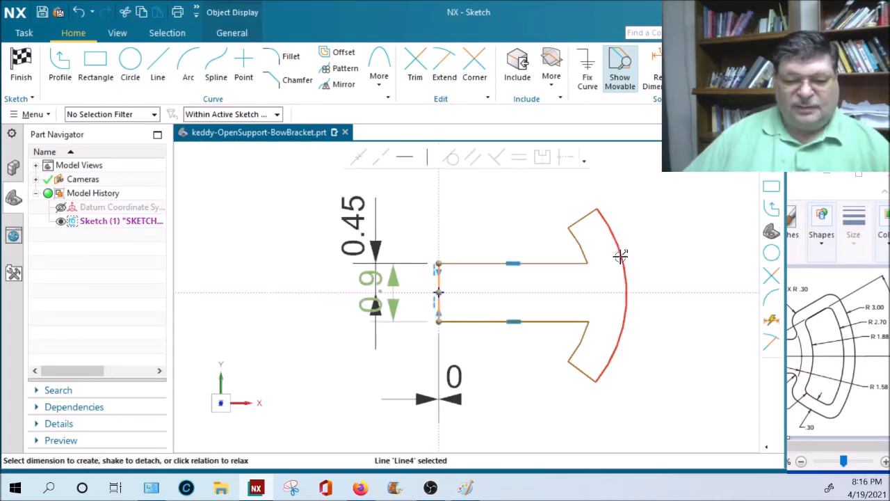
left_click(488, 293)
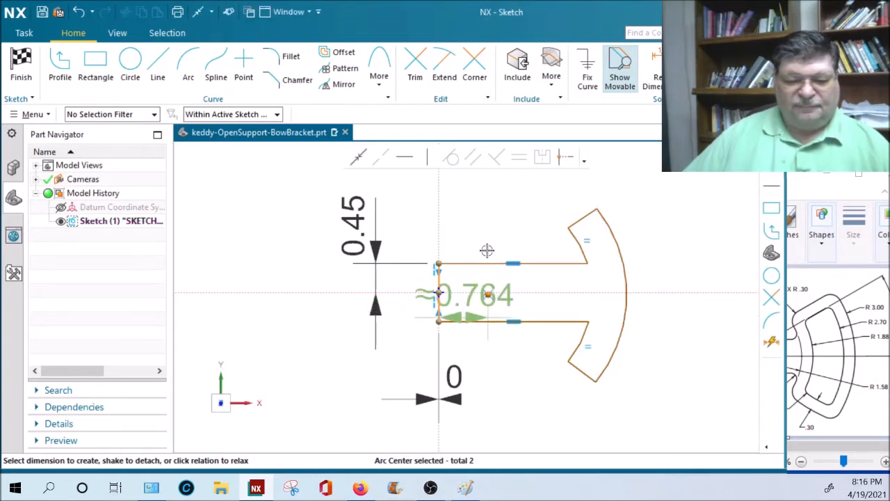
left_click_drag(469, 308, 470, 185)
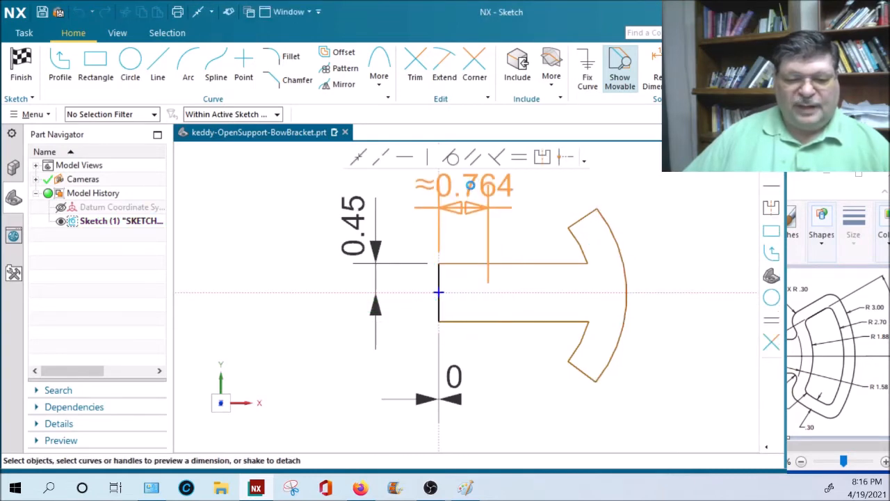
left_click(470, 184)
key("Return")
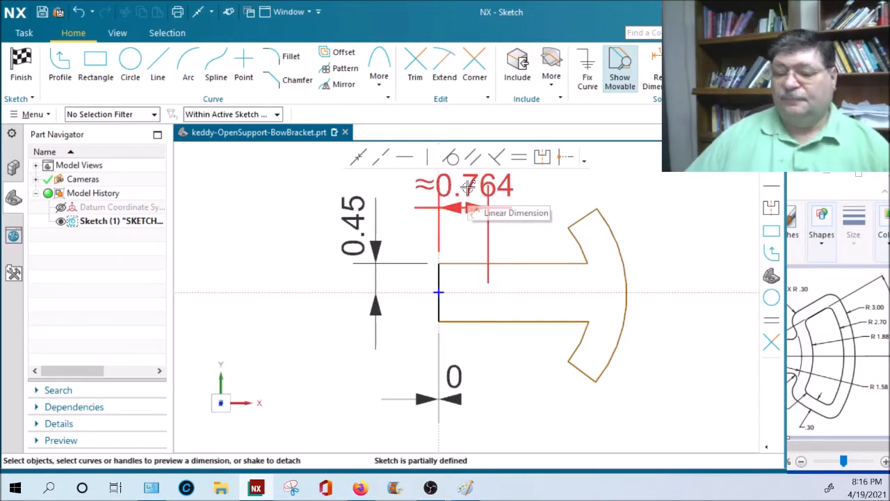
Step: Narrow the NX window to uncover the reference drawing and set the arc center's distance from the left edge to 1.12
mouse_move(785, 172)
left_mouse_down()
mouse_move(686, 175)
mouse_move(699, 175)
left_mouse_up()
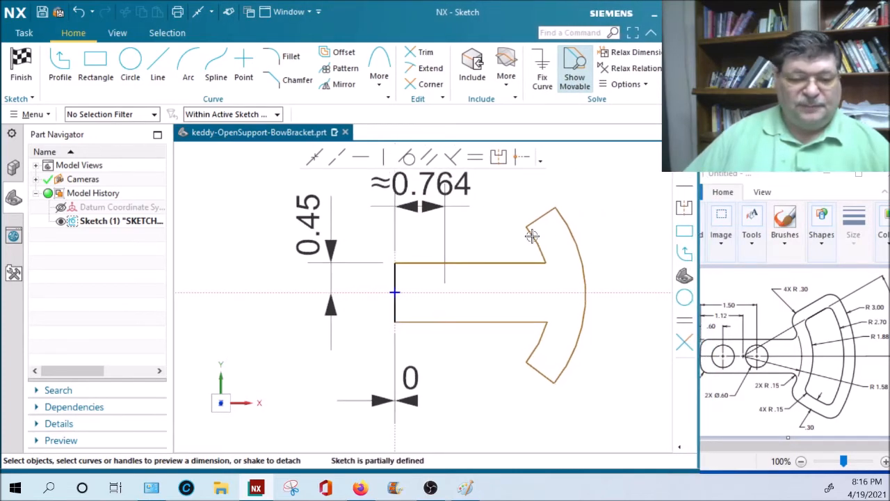
double_click(425, 179)
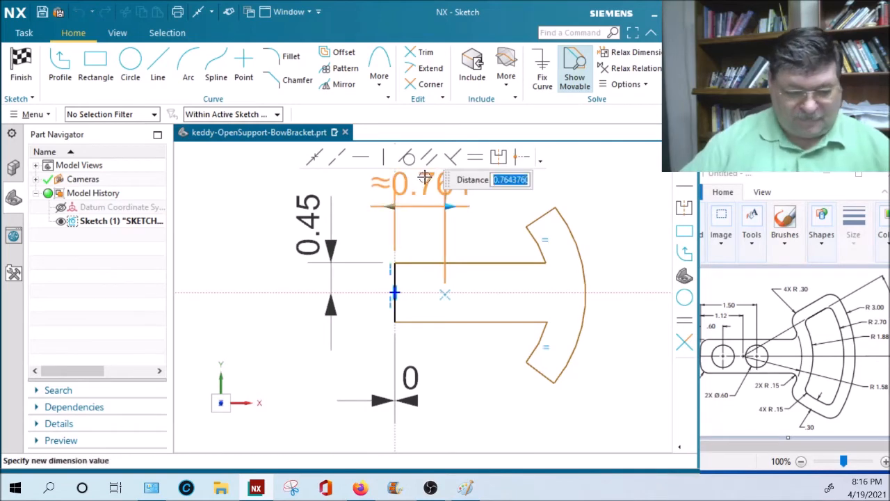
type("1.1")
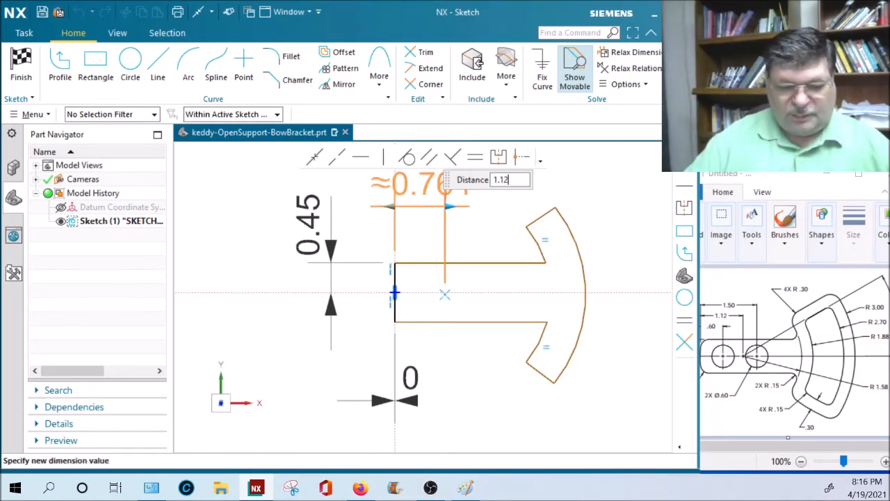
type("2")
key("Return")
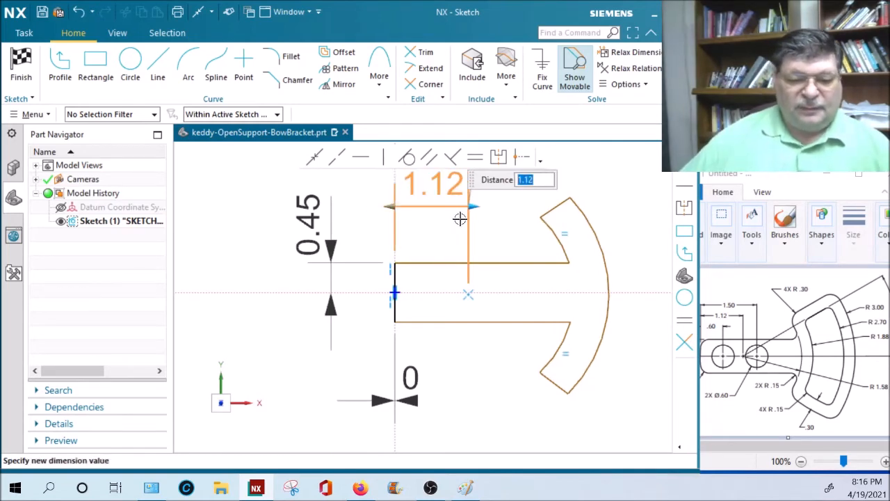
middle_click(497, 230)
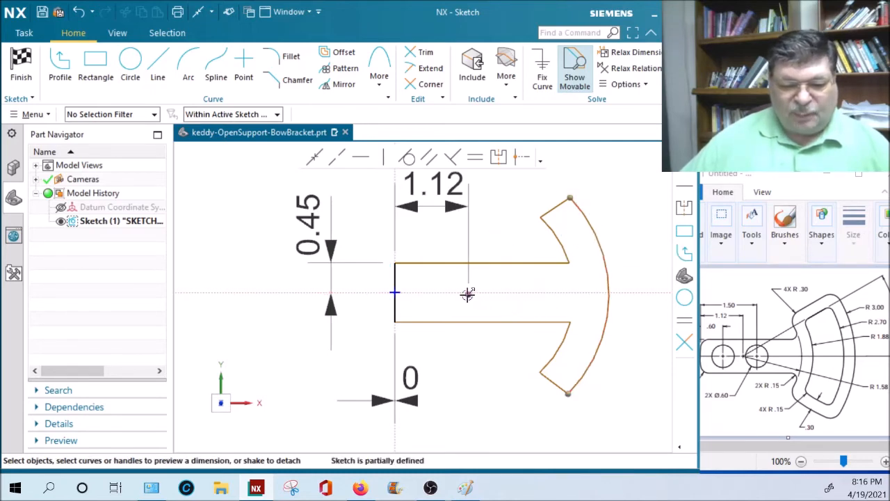
right_click(338, 158)
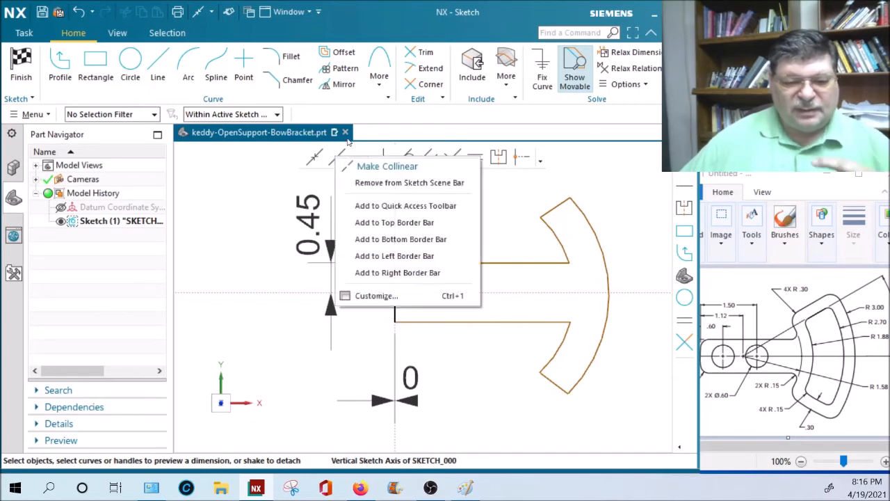
left_click(214, 215)
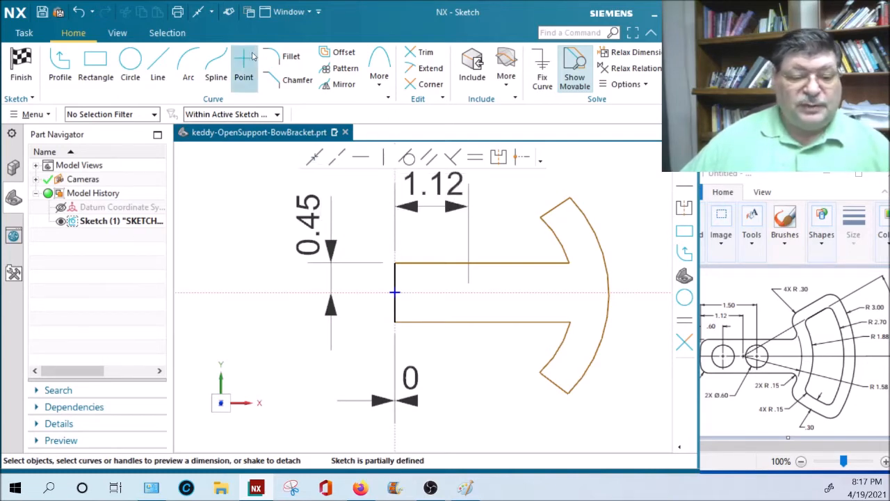
left_click(468, 294)
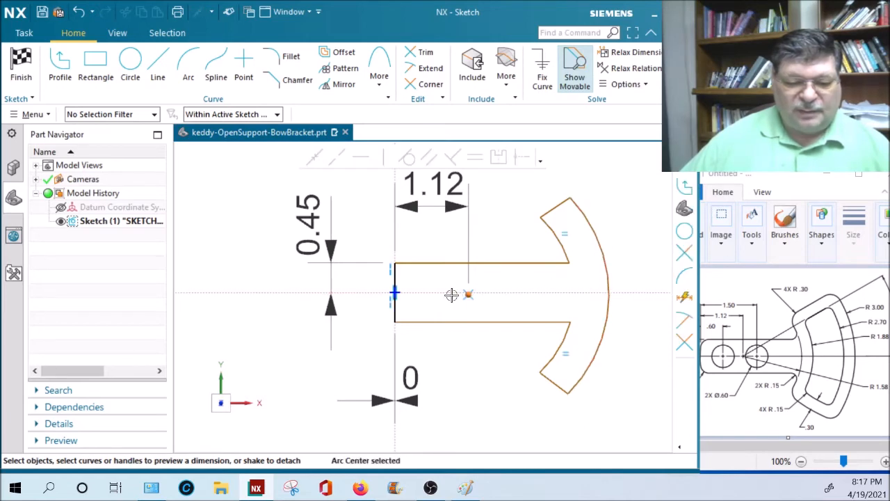
left_click(449, 293)
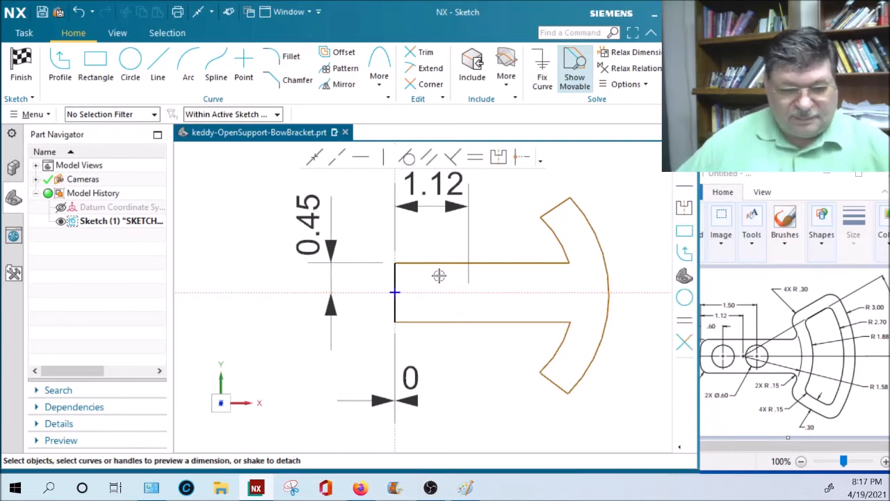
Step: Add a vertical dimension between the arm's top edge and the shared arc center
left_click(491, 262)
left_click(492, 262)
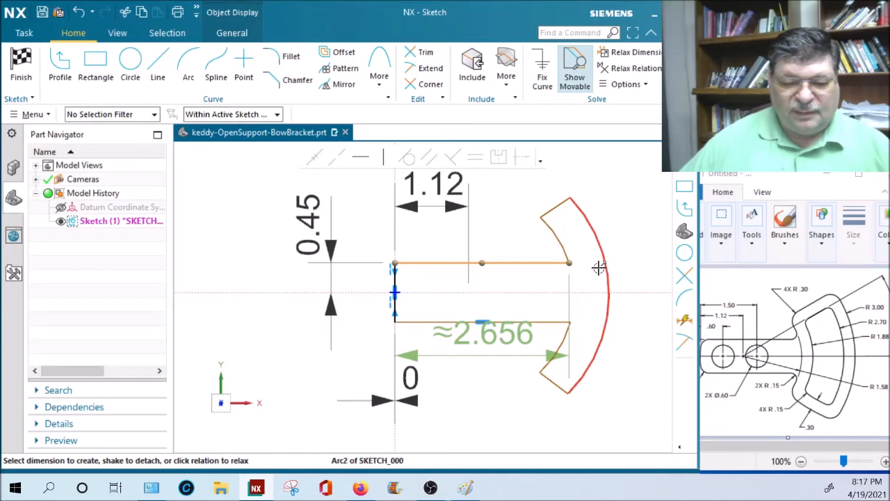
mouse_move(608, 264)
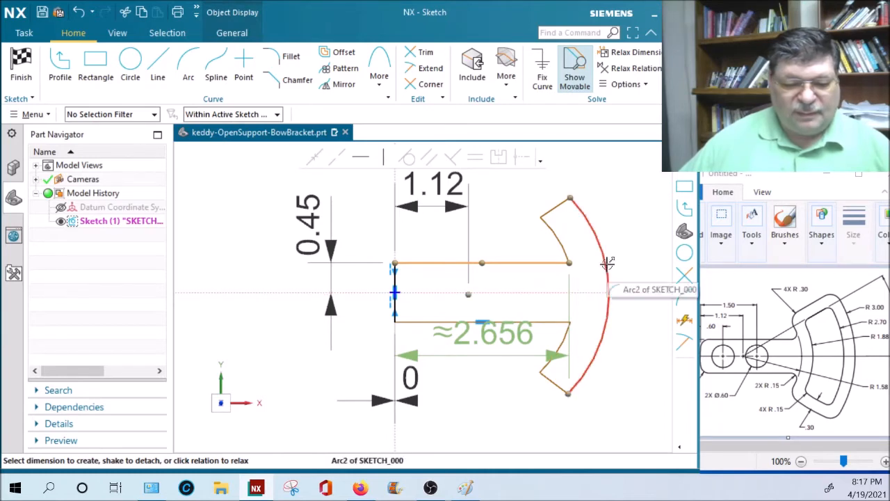
left_click(469, 292)
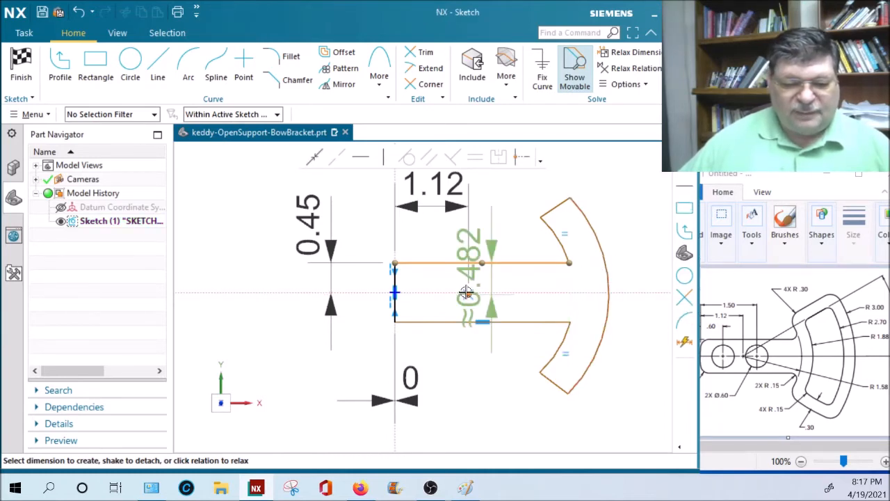
left_click(486, 243)
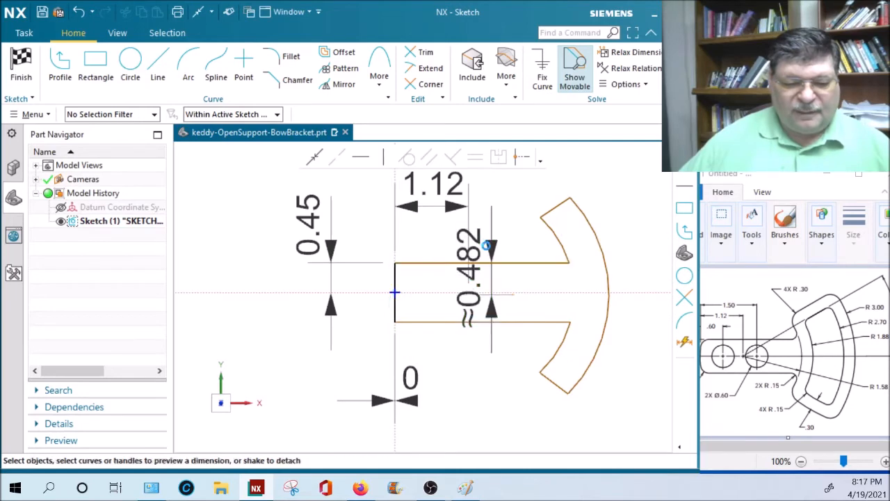
Step: Try a value of 0 for the vertical dimension between the top edge and arc center, and undo it
type("0")
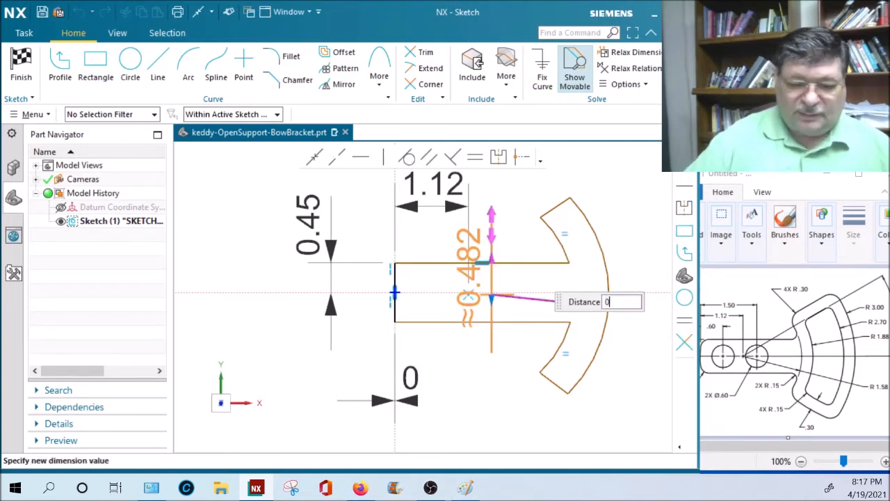
key("Return")
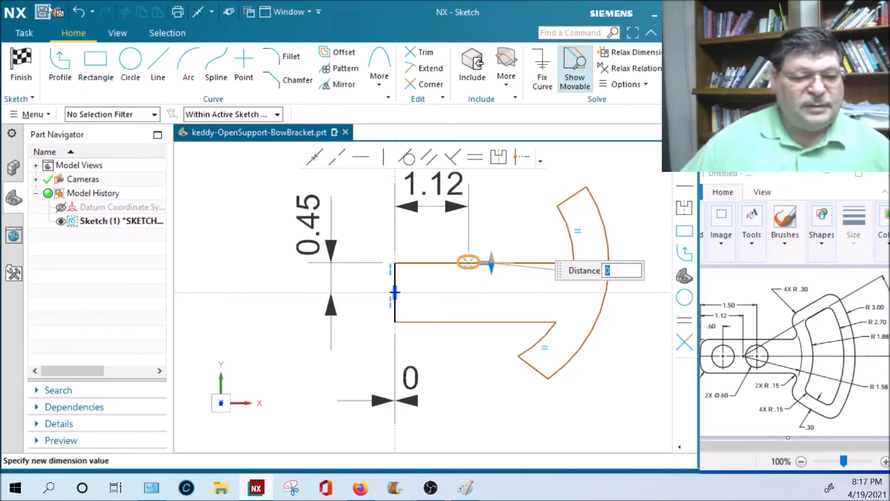
left_click(79, 12)
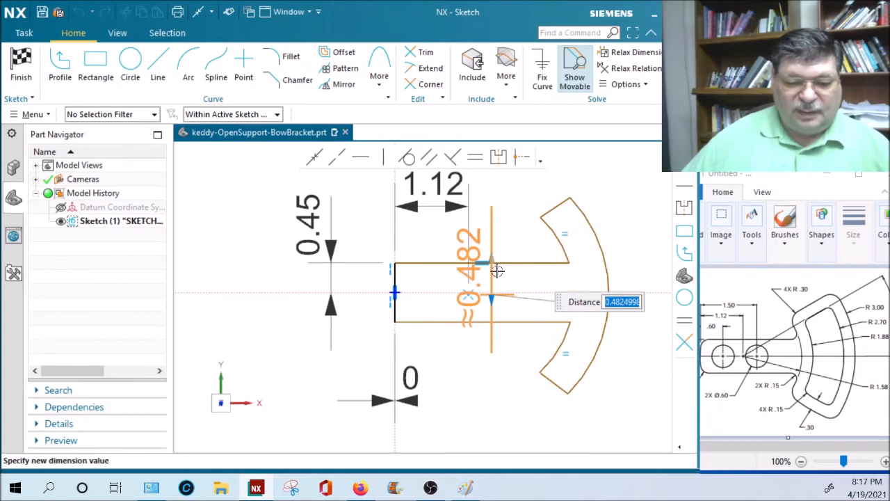
Step: Place the vertical dimension between the arm's top edge and the arc center left of the arm and set it to 0.45
middle_click(388, 243)
left_click_drag(482, 236, 237, 255)
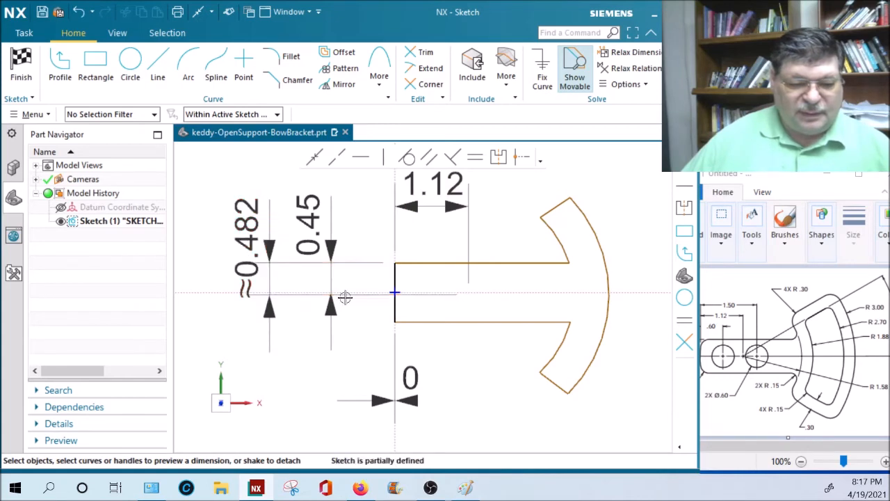
double_click(250, 250)
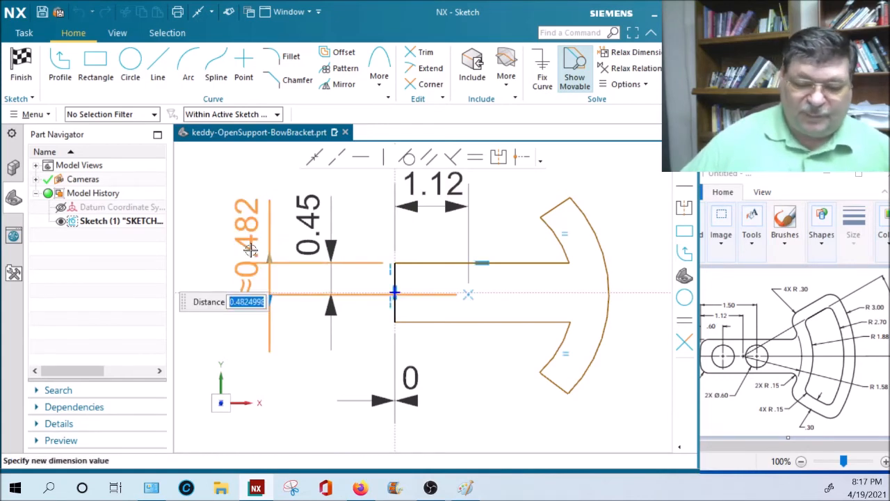
type(".45")
key("Return")
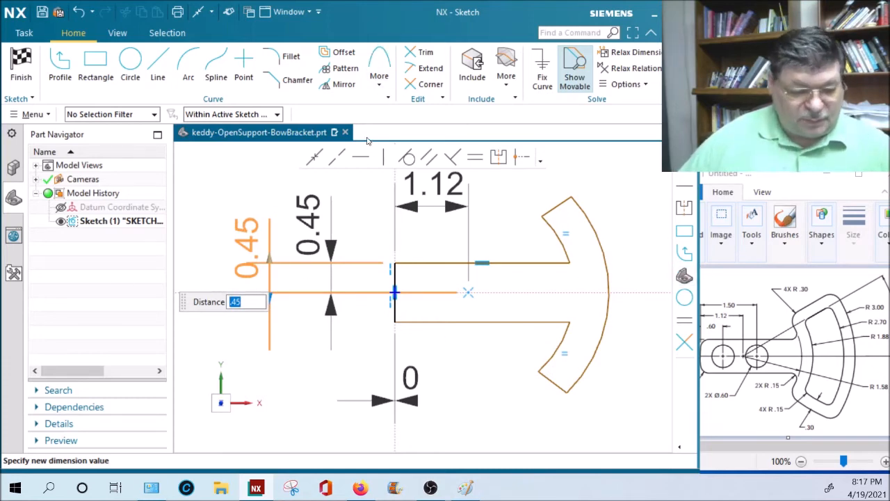
key("Escape")
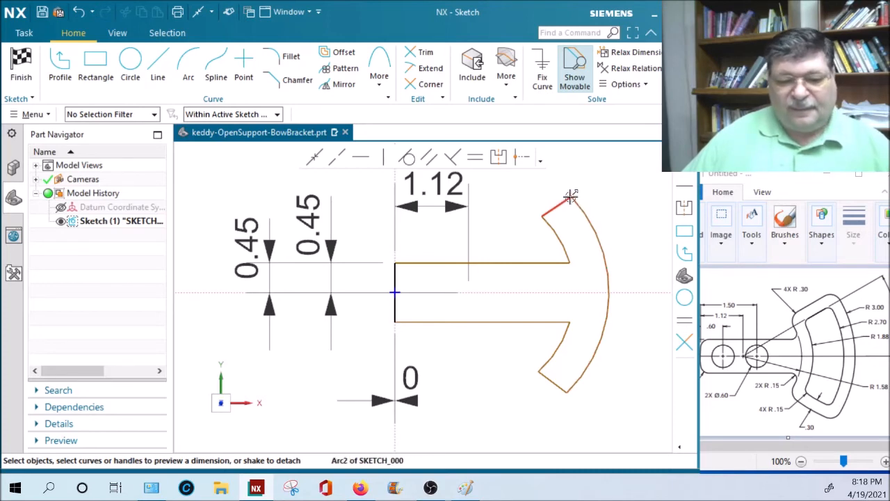
Step: Stretch the head's outer arc outward from its upper corner and set the upper inner arc's radius to 1.58
left_click_drag(570, 195, 617, 182)
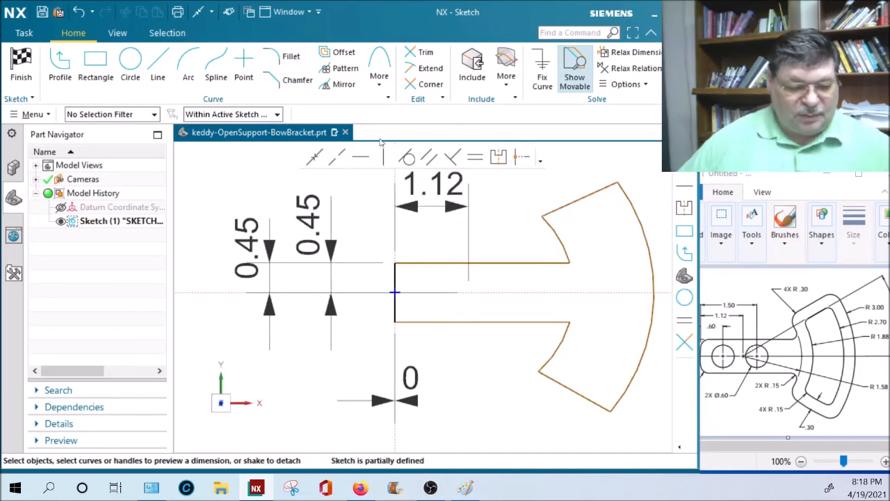
left_click(569, 252)
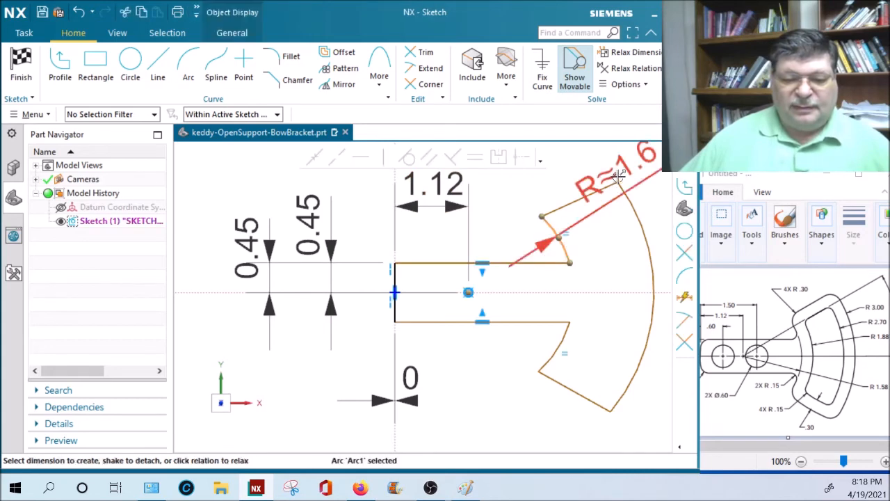
left_click_drag(631, 161, 618, 158)
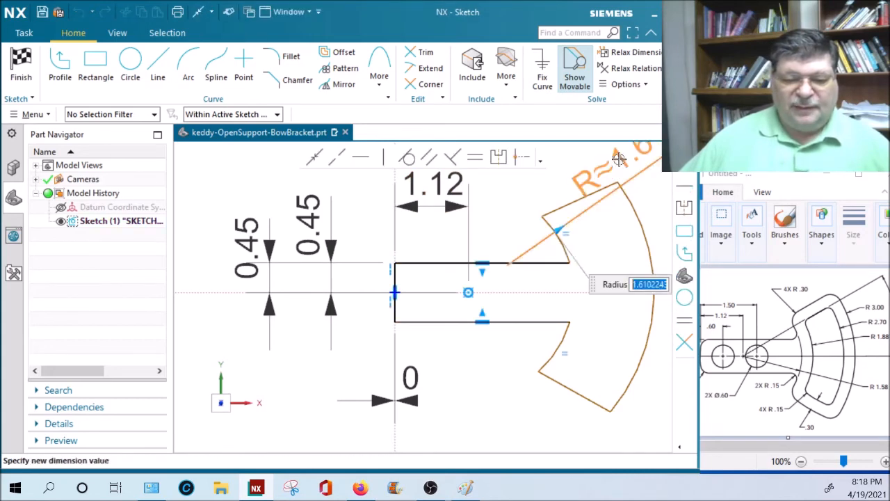
key("Escape")
double_click(619, 159)
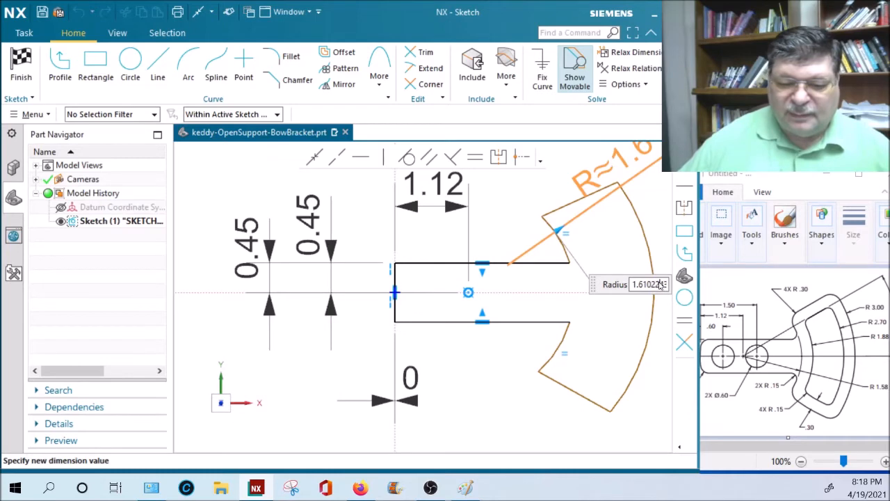
left_click_drag(652, 289, 608, 290)
type("1.58")
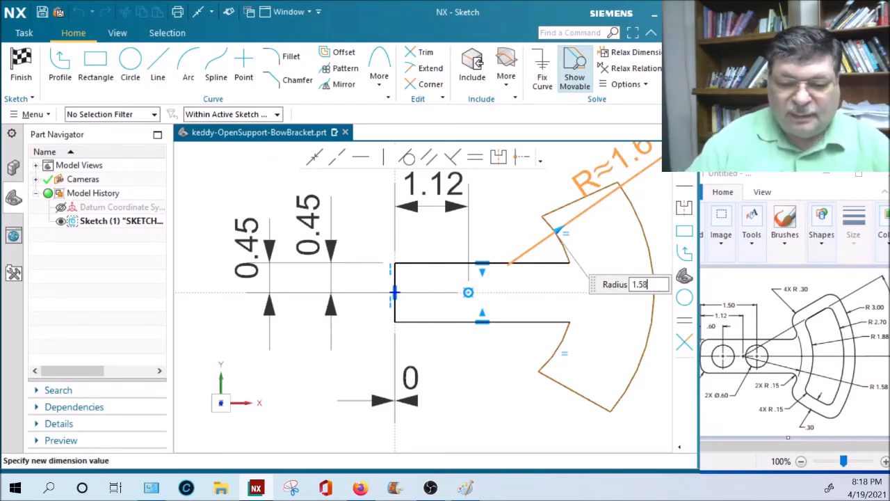
key("Return")
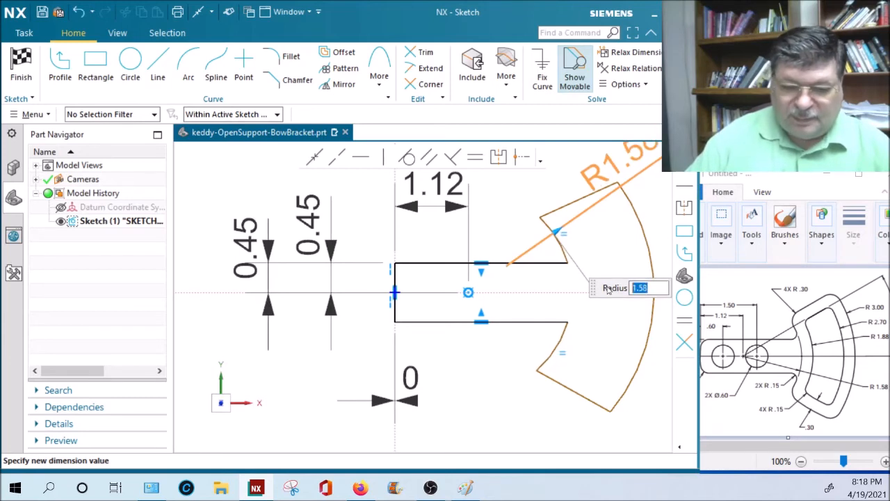
left_click(657, 248)
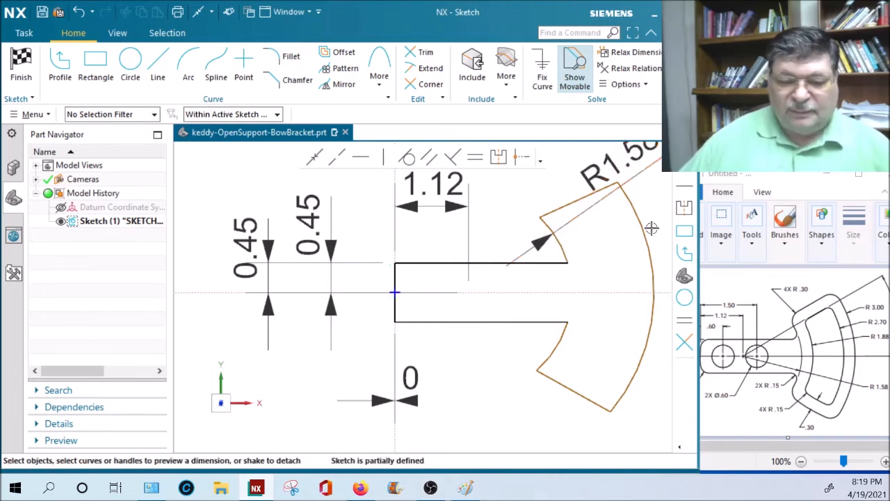
Step: Add a radius dimension to the head's outer arc and set it to 3
left_click(645, 228)
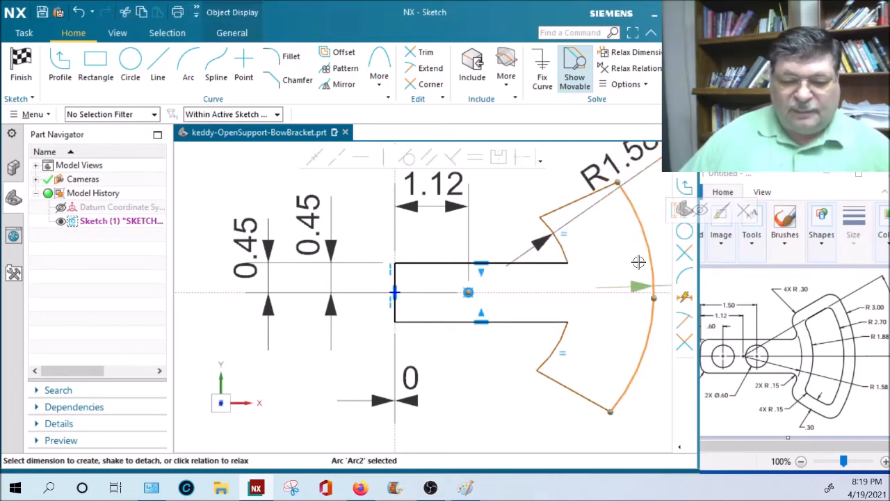
left_click(630, 285)
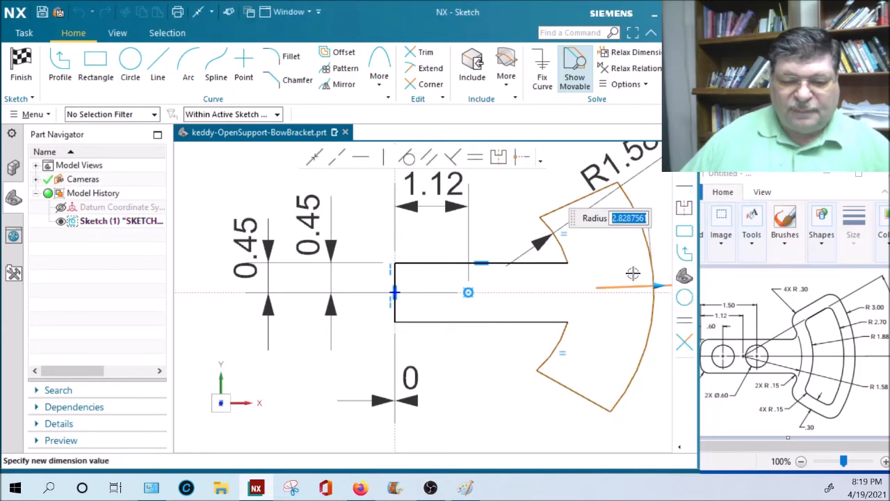
type("3.")
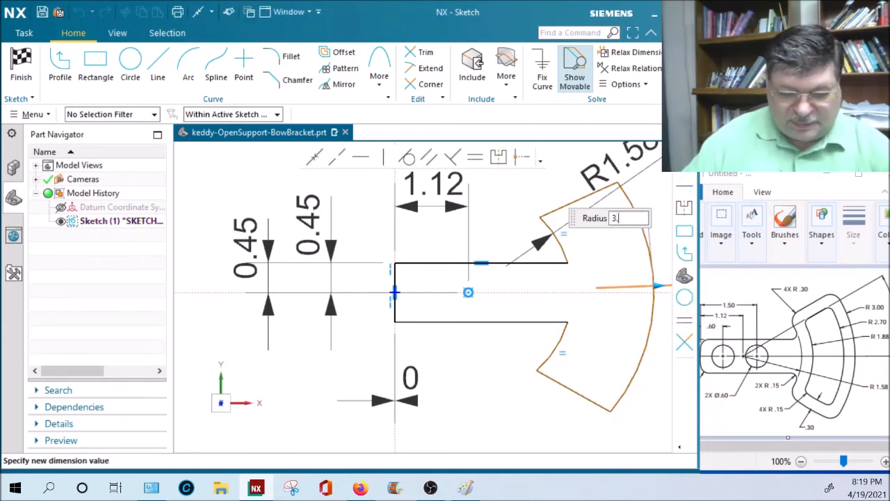
key("Return")
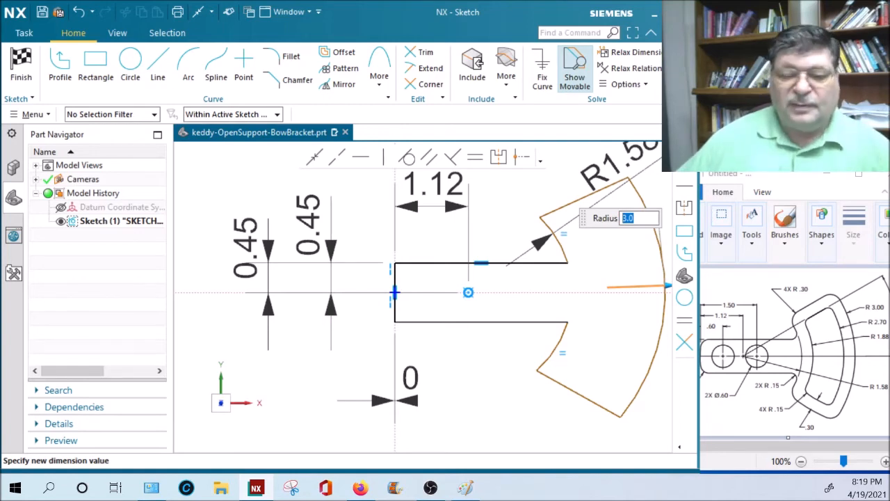
middle_click(617, 287)
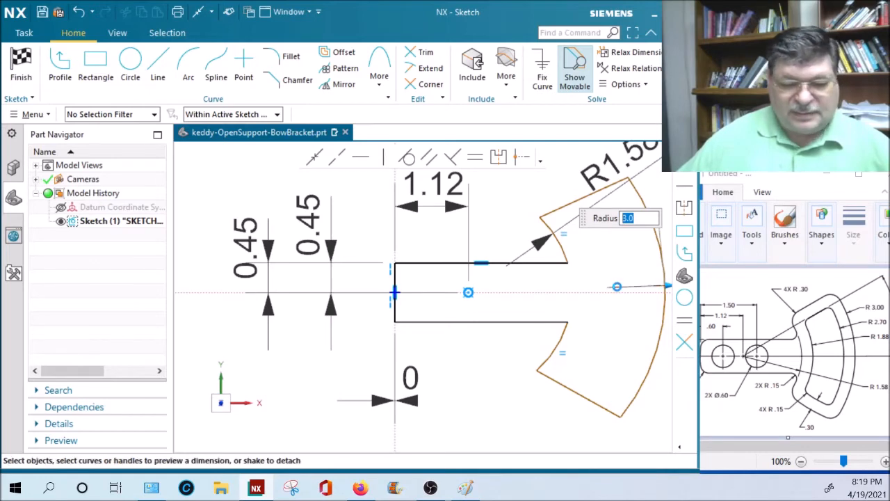
Step: Reposition the R3 and R1.58 radius dimensions to the left of the arm, with R3 above and R1.58 below
left_click(666, 292)
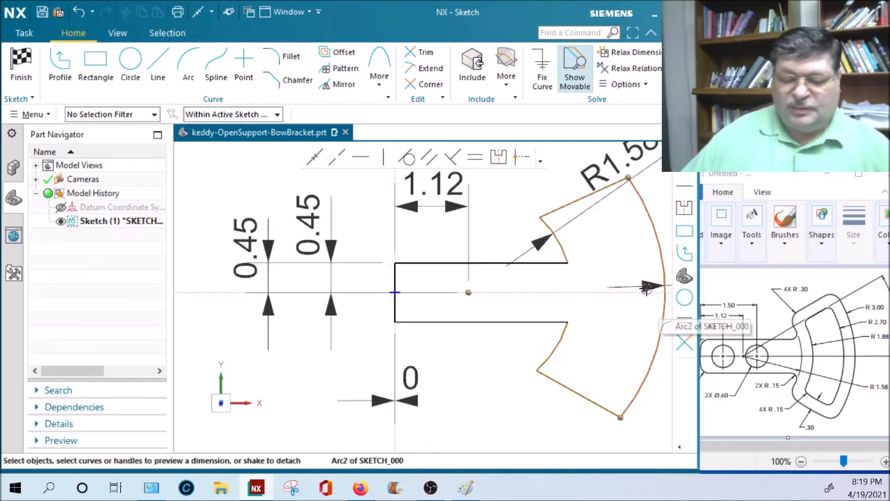
left_click_drag(636, 286, 247, 179)
mouse_move(593, 177)
left_mouse_down()
mouse_move(465, 254)
mouse_move(288, 338)
mouse_move(248, 370)
mouse_move(230, 338)
mouse_move(250, 309)
mouse_move(202, 344)
left_mouse_up()
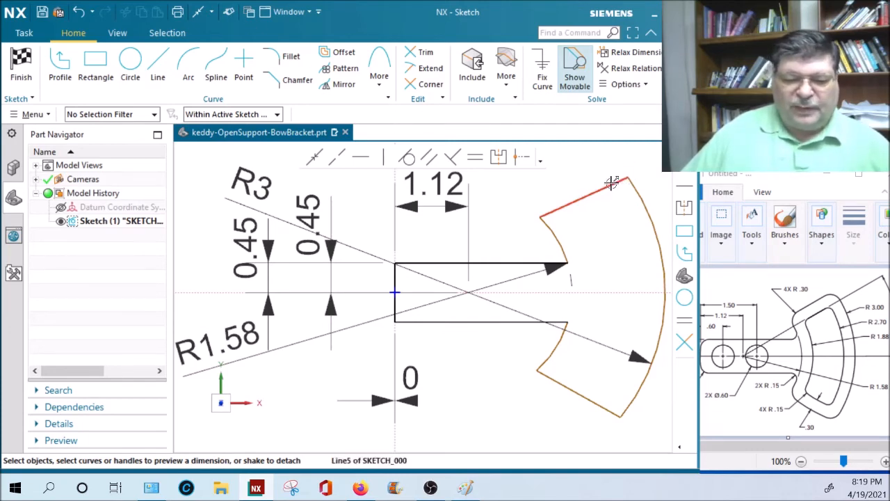
Step: Dimension the angle between the head's upper slanted edge and the arm's top edge as 30°, placed right of the head
left_click(502, 264)
left_click(529, 274)
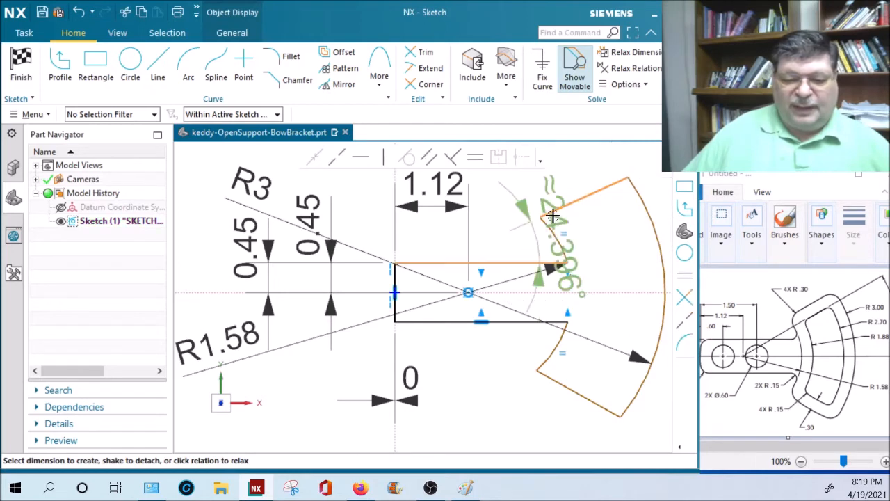
scroll(625, 261, "down", 1)
middle_click_drag(624, 262, 477, 265, "shift")
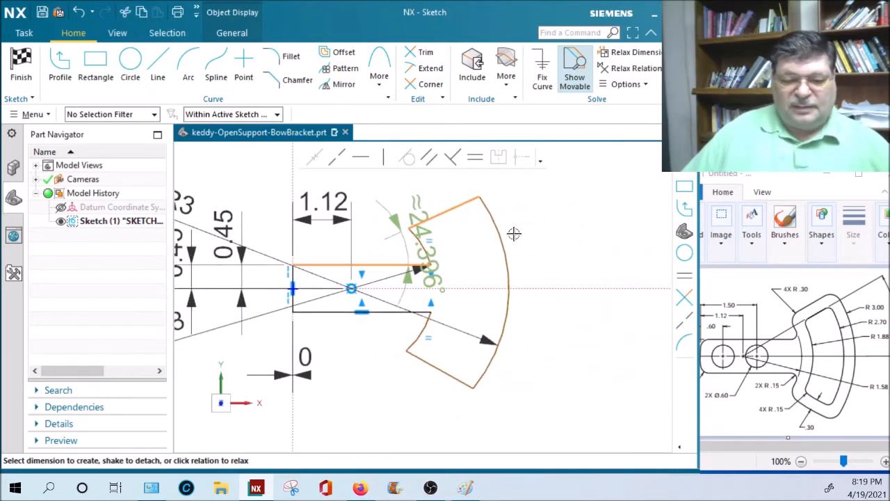
left_click(435, 240)
type("3")
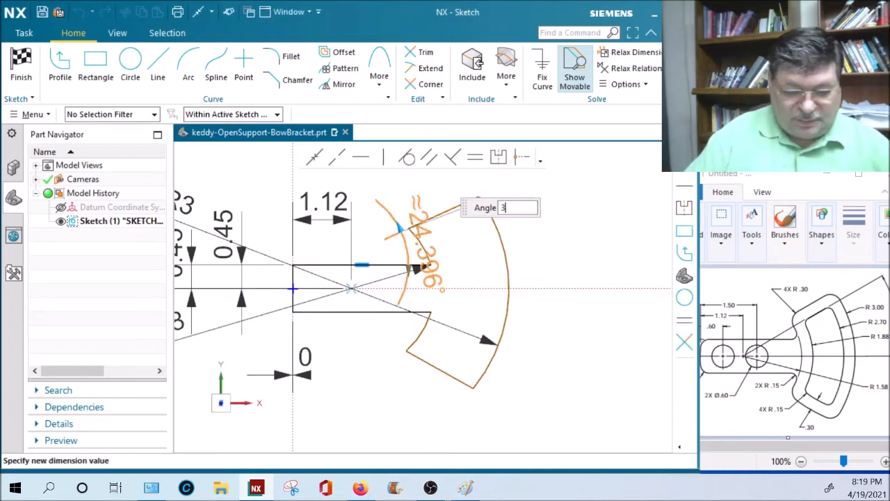
key("Return")
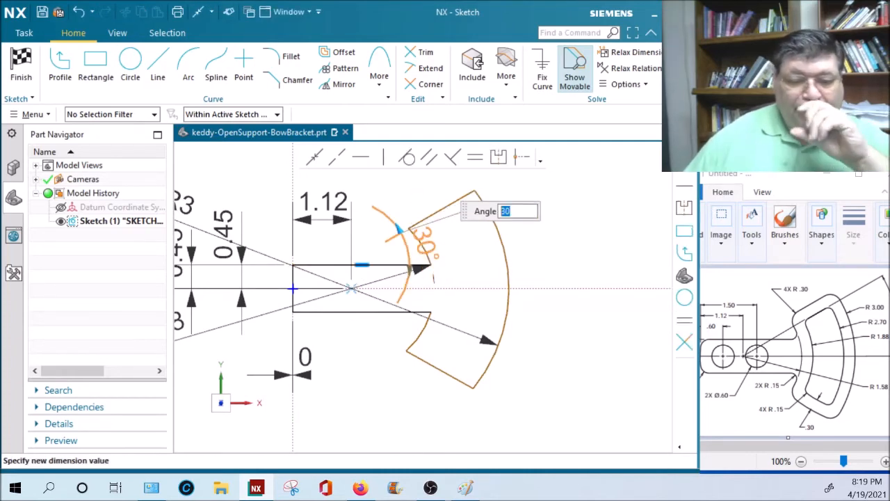
middle_click(532, 242)
left_click_drag(424, 241, 567, 233)
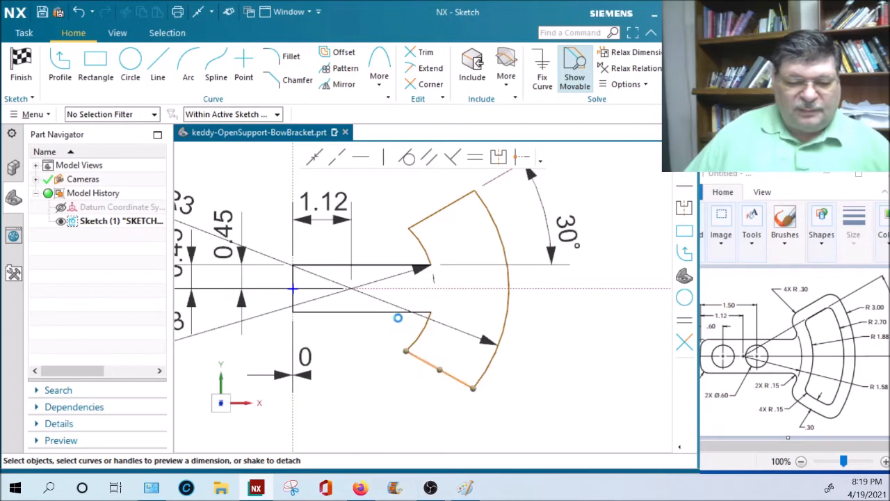
Step: Dimension the angle between the head's lower slanted edge and the arm's bottom edge as 30°, placed right of the head
left_click(396, 314)
left_click(428, 316)
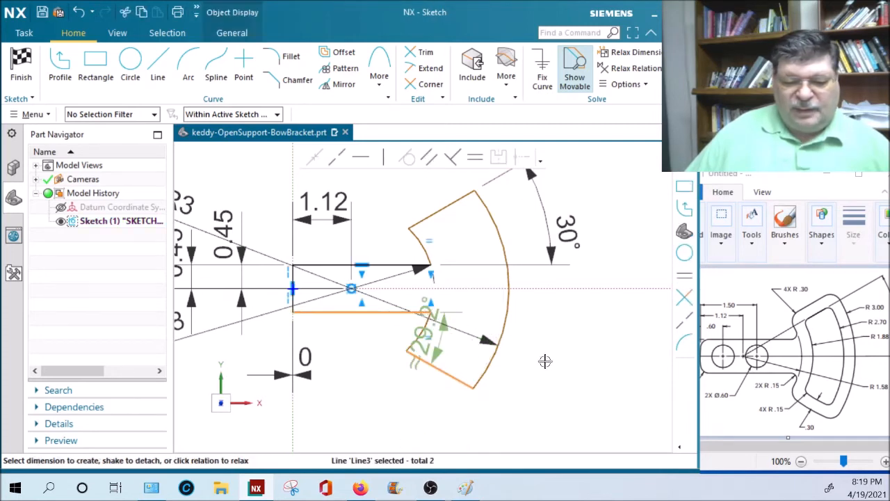
left_click(441, 340)
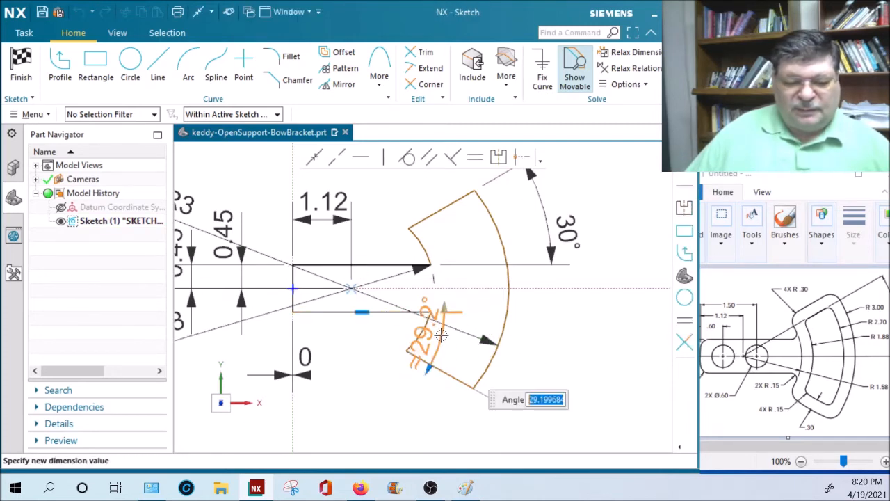
key("Return")
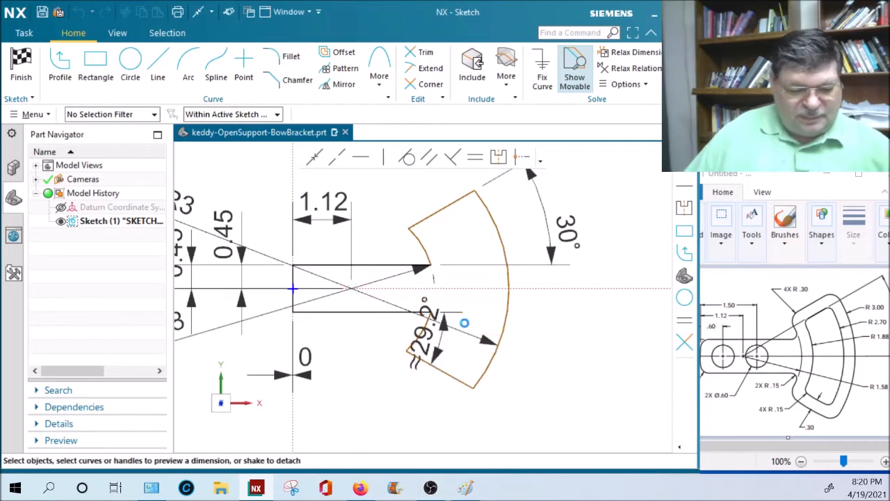
left_click_drag(453, 323, 568, 378)
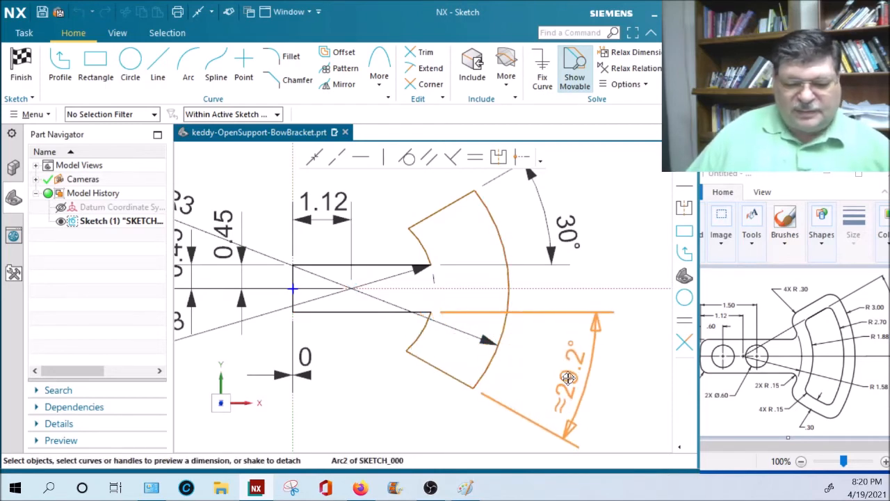
mouse_move(568, 378)
left_mouse_down()
mouse_move(456, 362)
mouse_move(365, 367)
mouse_move(302, 320)
mouse_move(230, 278)
mouse_move(217, 281)
mouse_move(265, 299)
mouse_move(335, 390)
mouse_move(409, 318)
mouse_move(476, 322)
mouse_move(504, 305)
mouse_move(573, 360)
mouse_move(569, 372)
left_mouse_up()
double_click(569, 373)
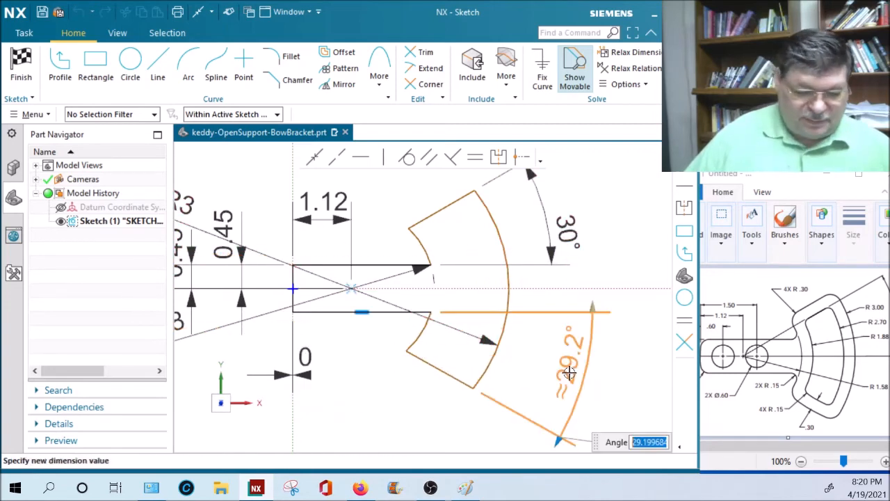
type("30")
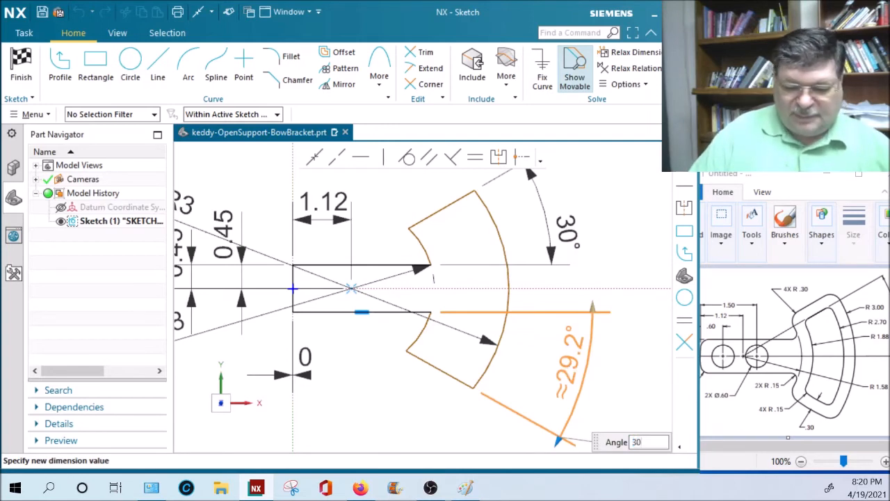
key("Return")
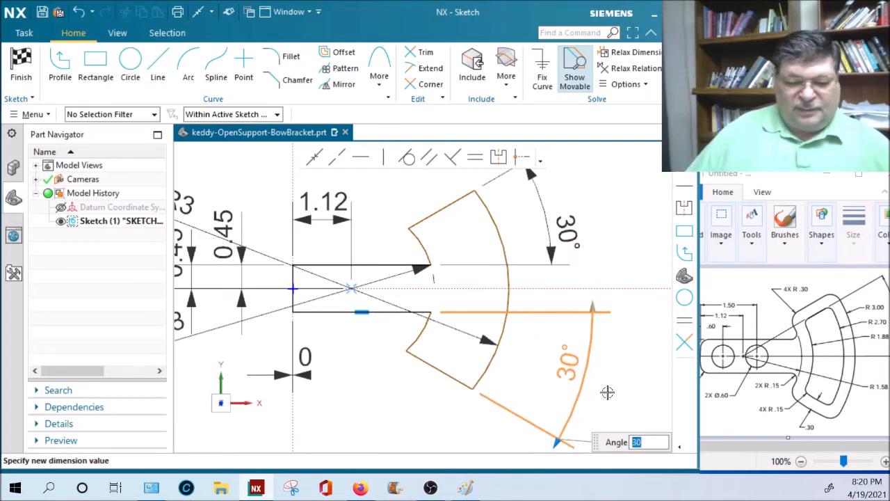
middle_click(607, 392)
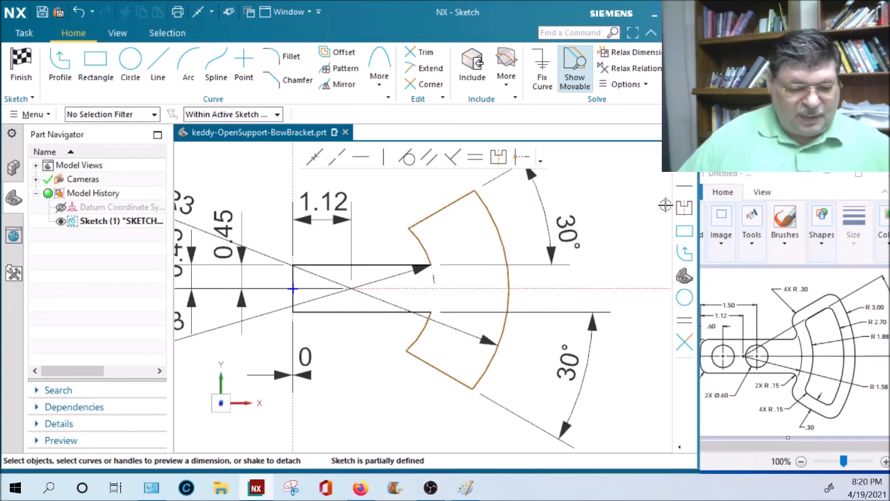
Step: Make the head's upper slanted edge symmetric to its lower slanted edge about the horizontal axis
left_click(464, 207)
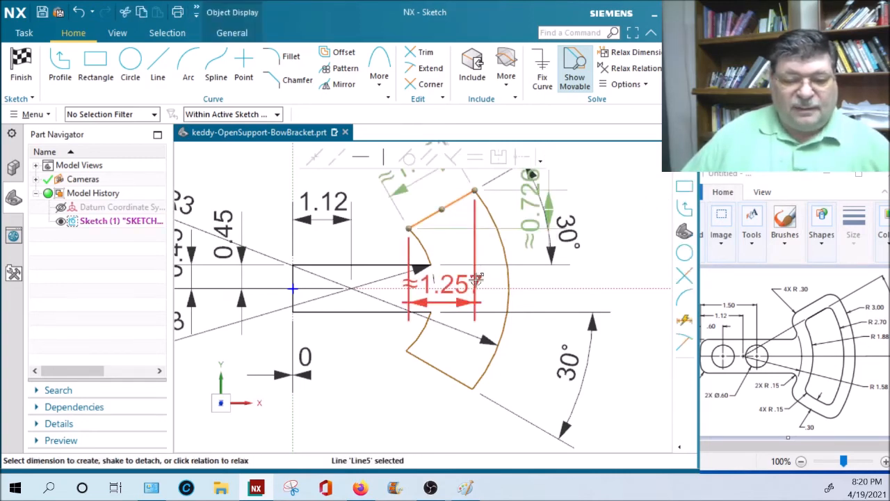
key("Escape")
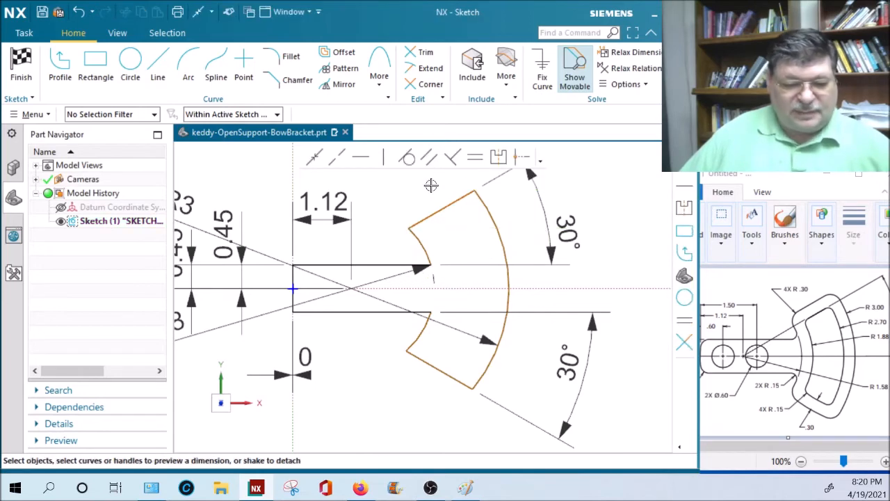
left_click(498, 157)
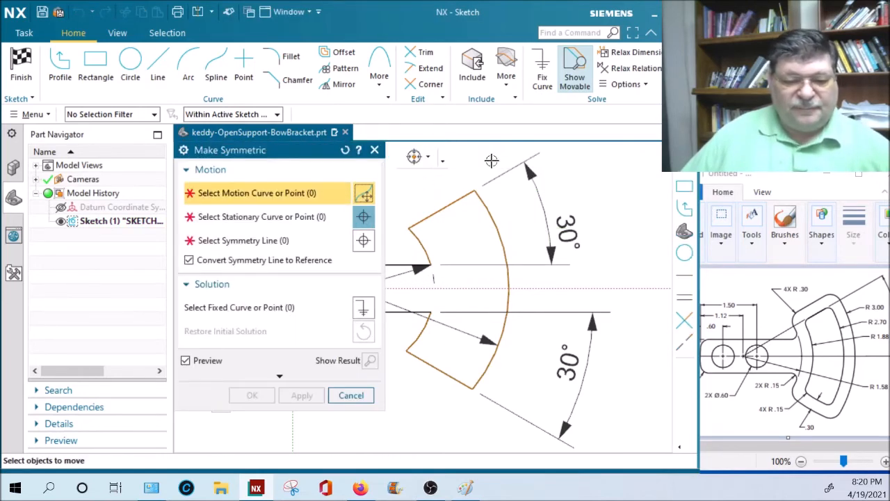
left_click(457, 198)
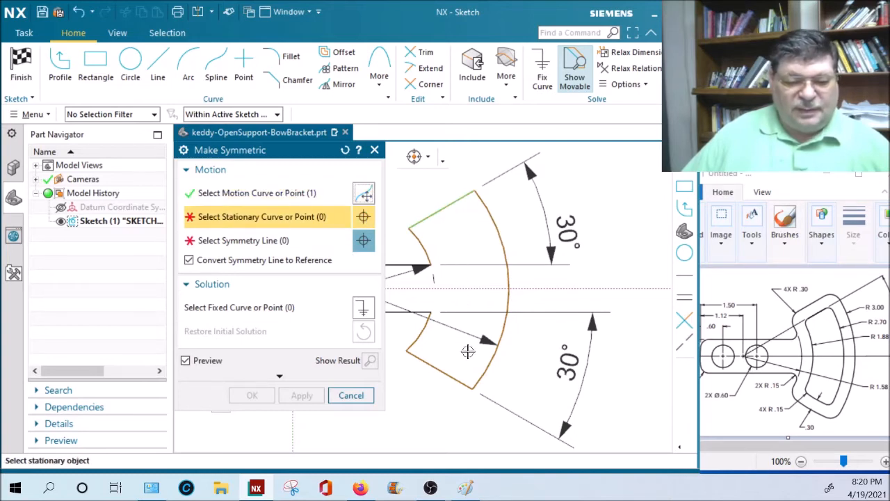
left_click(460, 386)
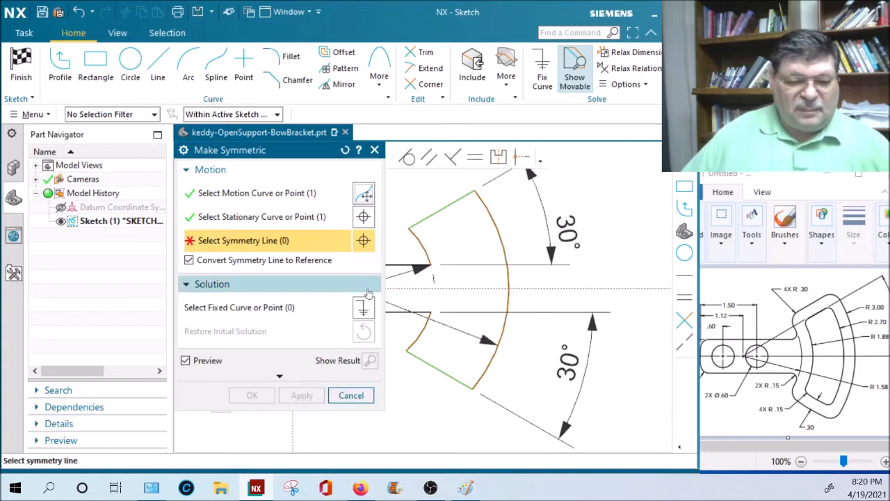
left_click(408, 288)
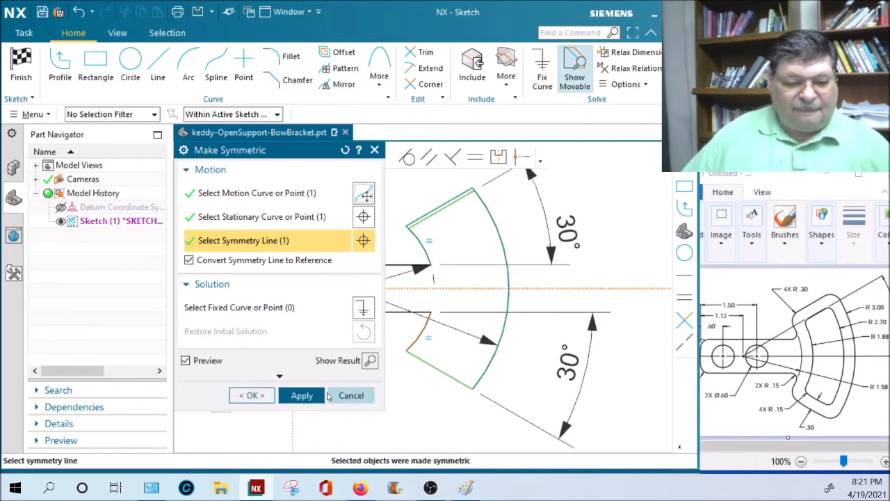
left_click(267, 395)
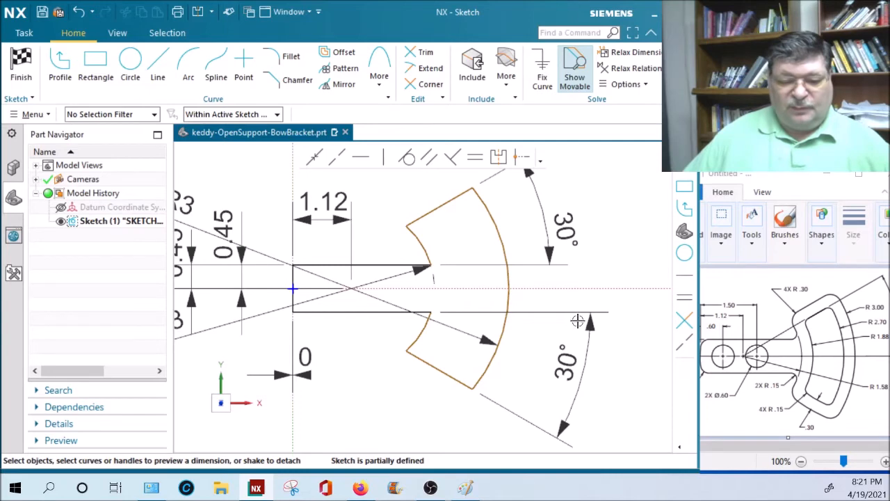
scroll(648, 363, "down", 1)
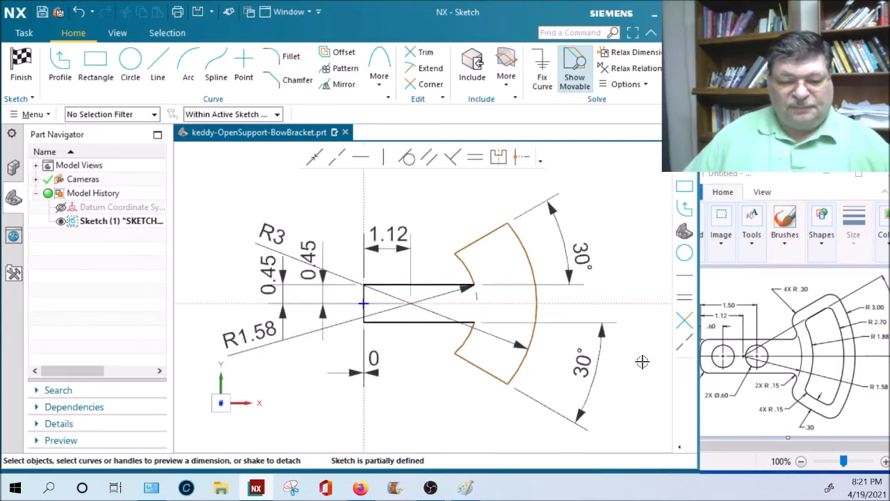
scroll(638, 361, "up", 1)
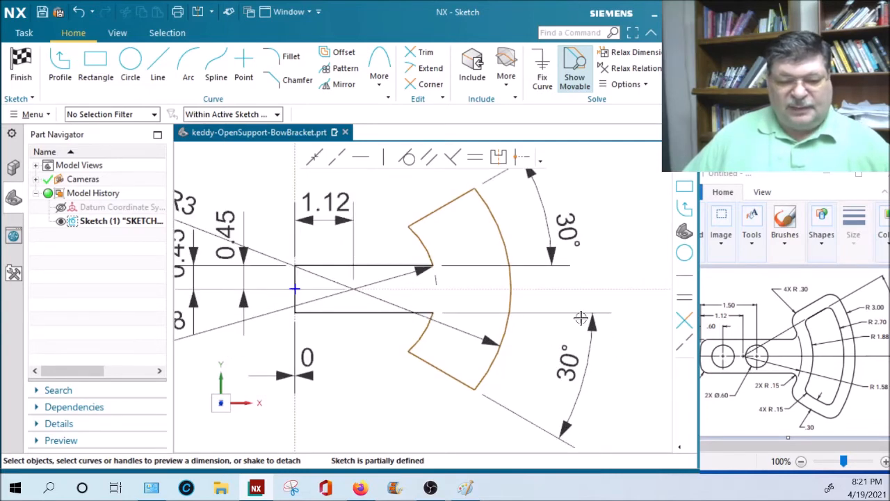
Step: Sketch a three-point arc inside the head for the slot's inner edge, bulging away from the arm and spanning the horizontal axis
left_click(185, 63)
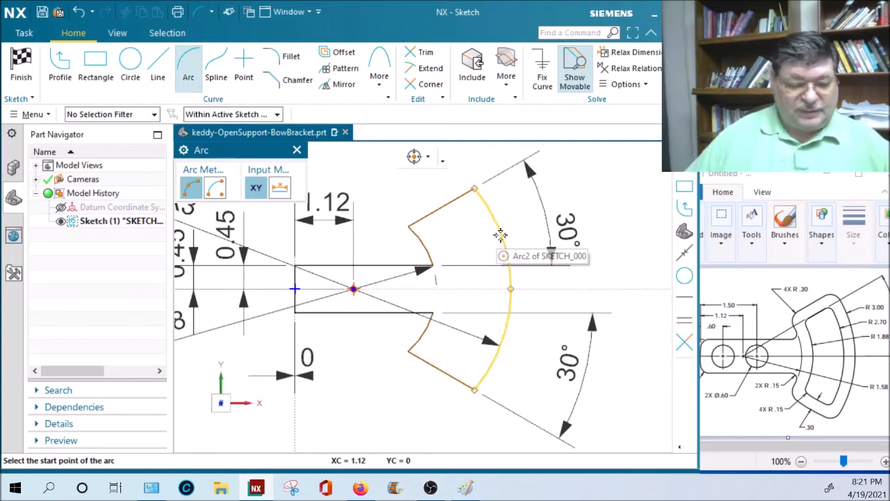
key("Escape")
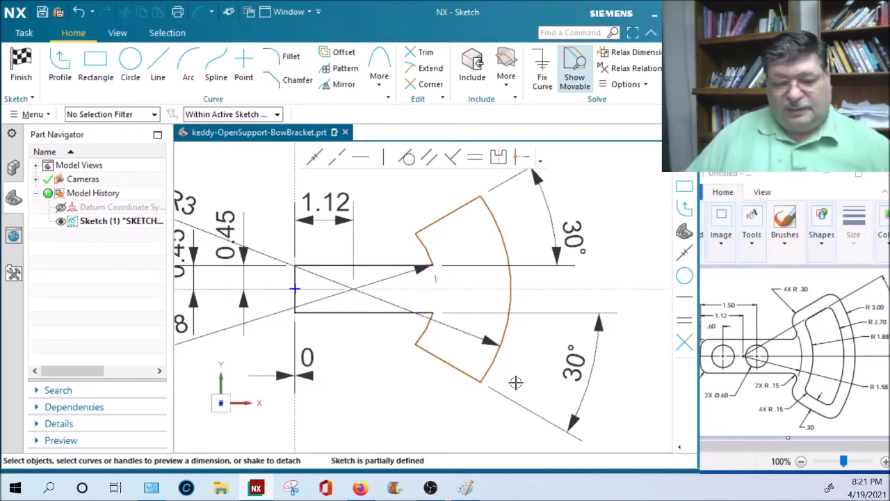
left_click(195, 65)
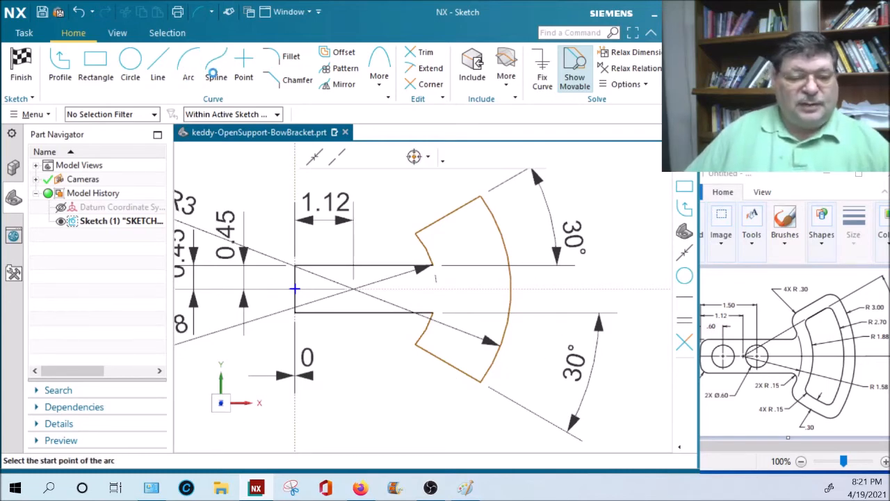
left_click(447, 244)
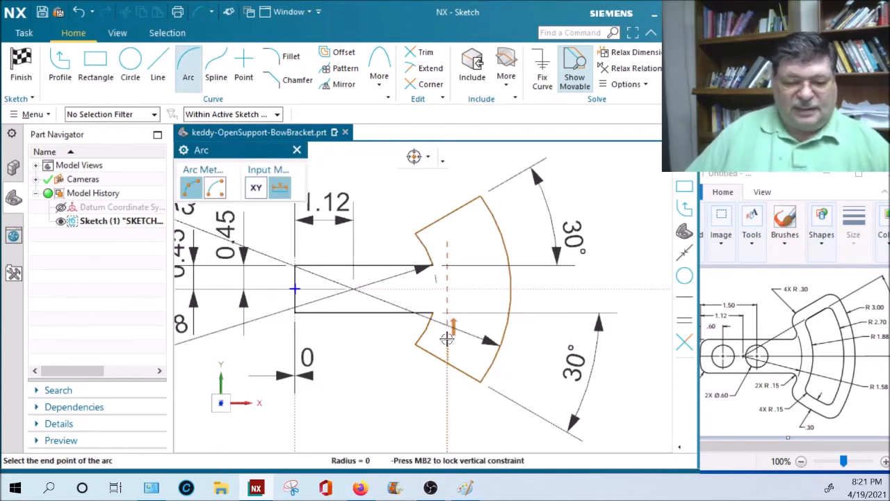
left_click(447, 338)
left_click(463, 292)
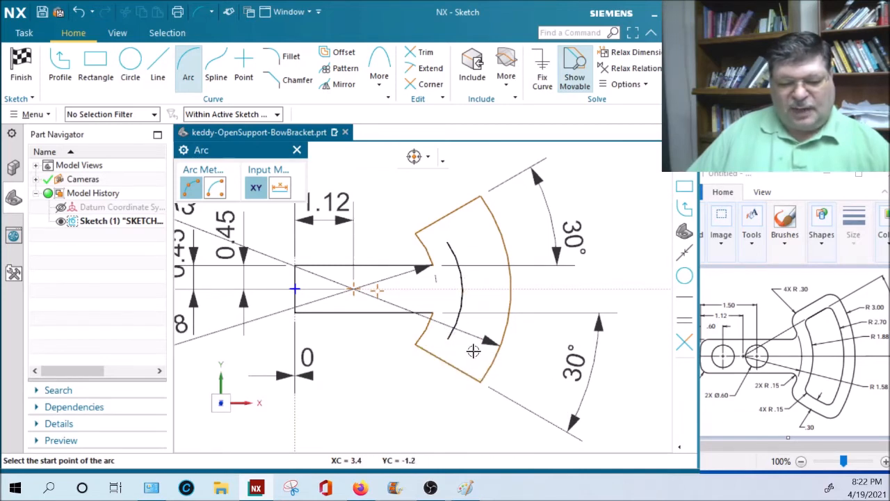
Step: Sketch a second three-point arc, radius about 2.4, between the slot's inner arc and the head's outer arc
left_click(470, 223)
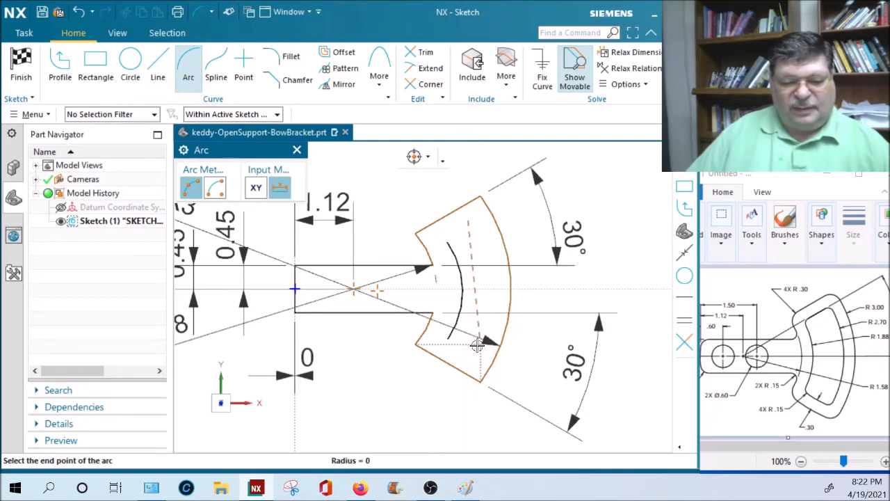
scroll(473, 345, "up", 3)
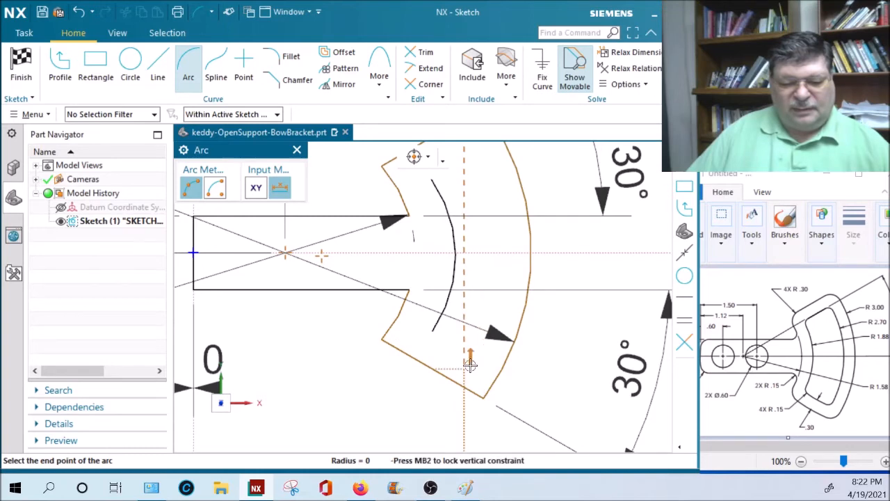
left_click(491, 308)
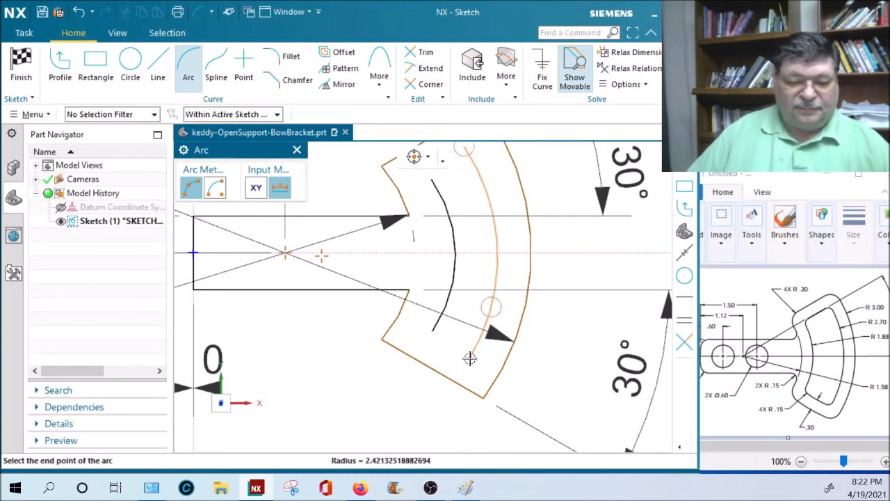
left_click(469, 355)
key("Escape")
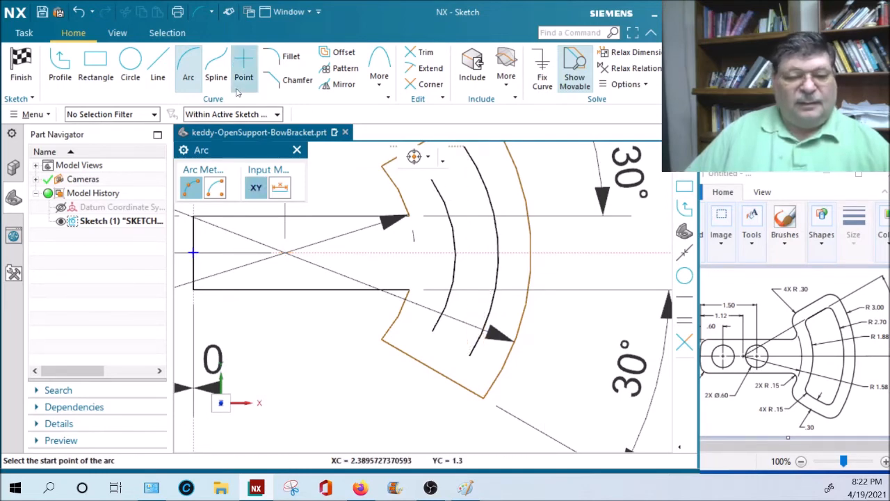
Step: Close the slot's lower and upper ends with lines joining the endpoints of its two arcs
left_click(158, 63)
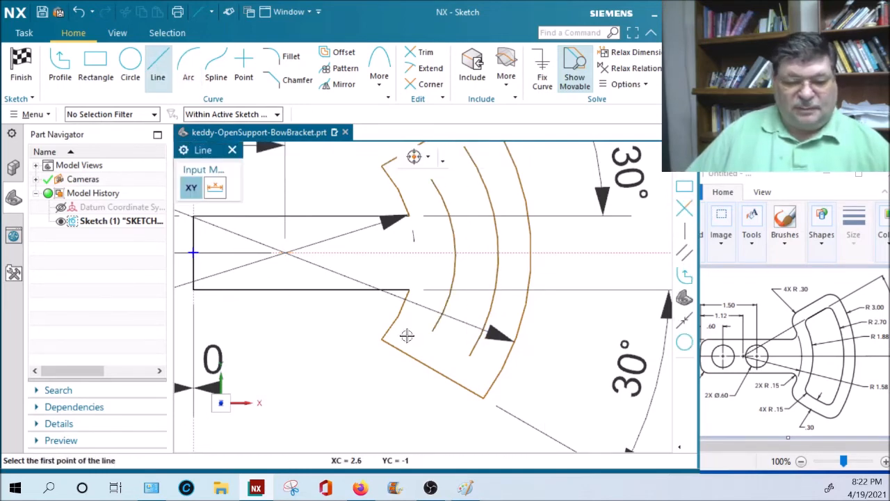
left_click(447, 341)
left_click(464, 352)
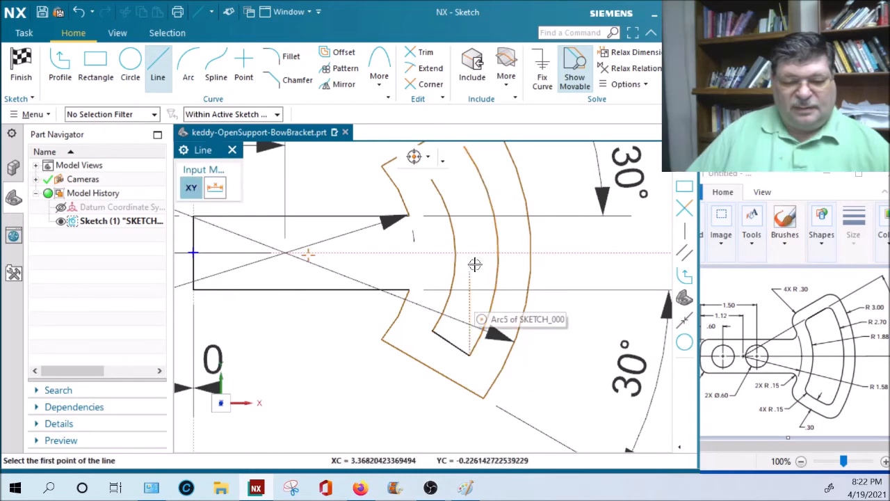
scroll(463, 205, "up", 2)
scroll(452, 225, "down", 2)
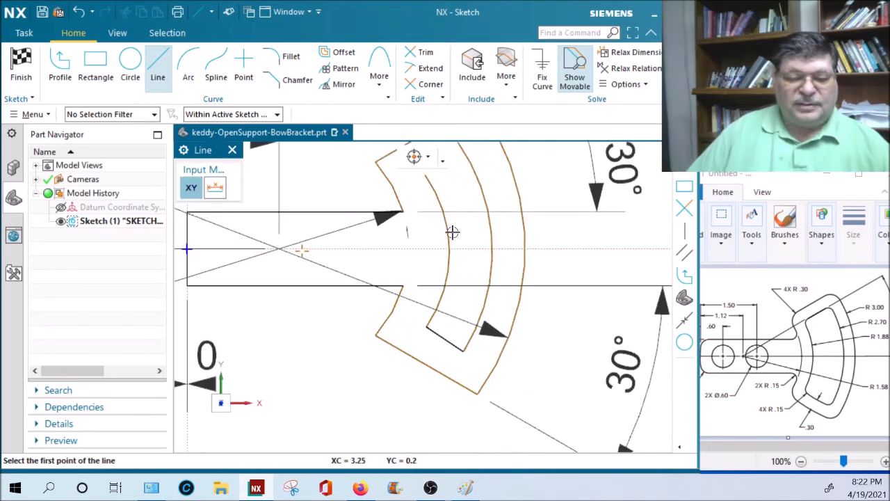
left_click(432, 186)
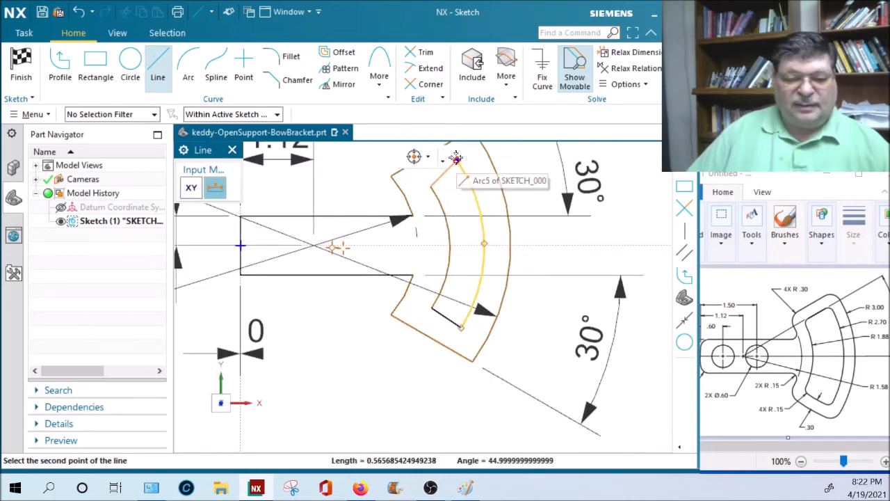
left_click(456, 162)
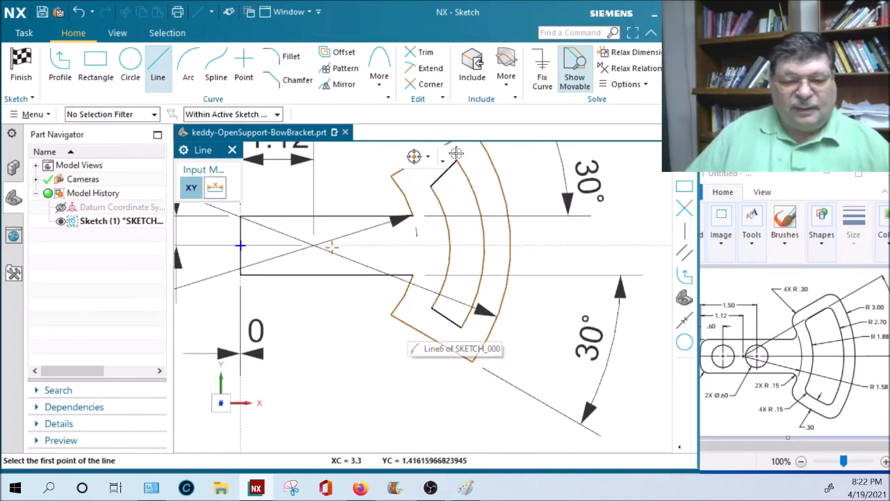
scroll(461, 162, "up", 2)
scroll(445, 159, "down", 2)
scroll(459, 271, "up", 4)
scroll(438, 215, "down", 3)
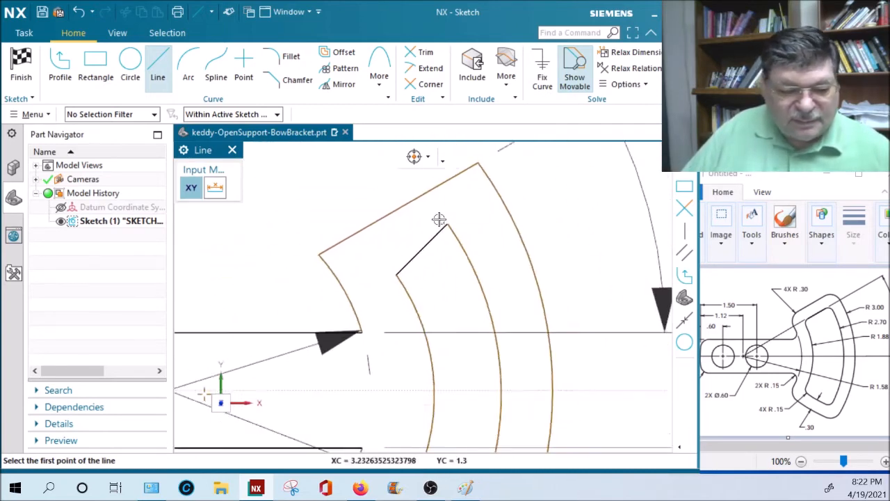
Step: Move the slot's upper outer corner slightly down so its end line roughly follows the head's upper slanted edge
key("Escape")
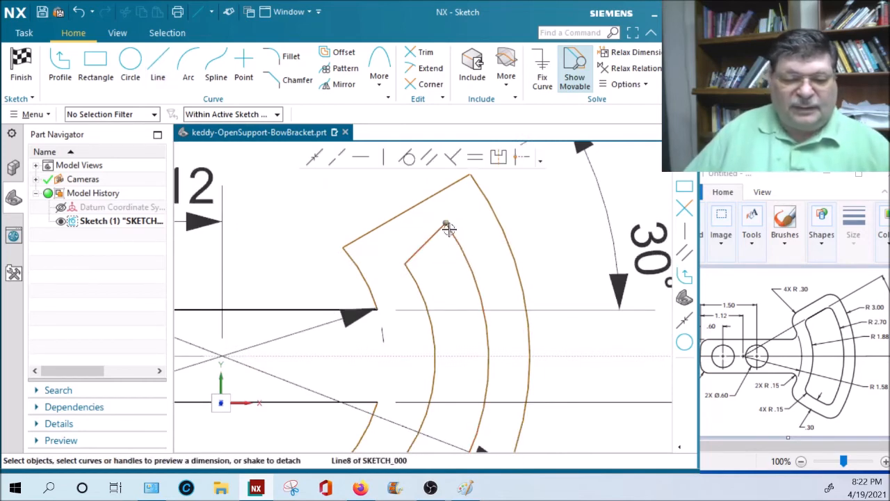
left_click_drag(448, 228, 452, 234)
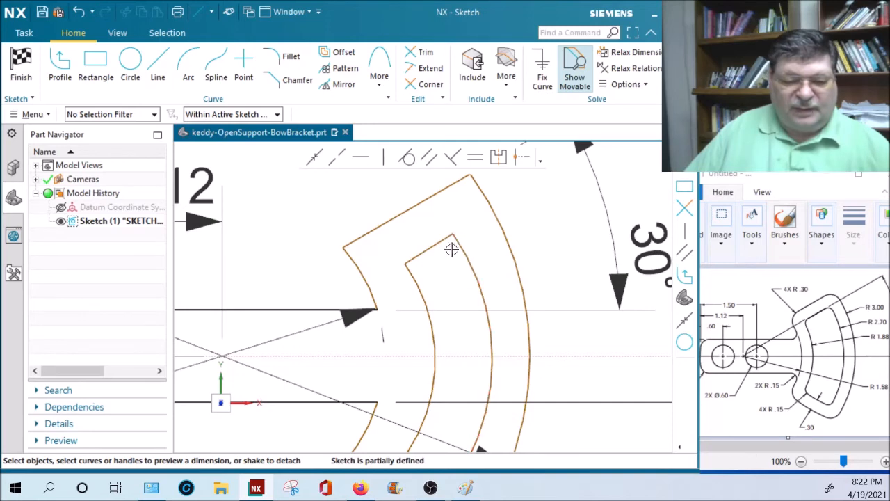
scroll(471, 281, "down", 2)
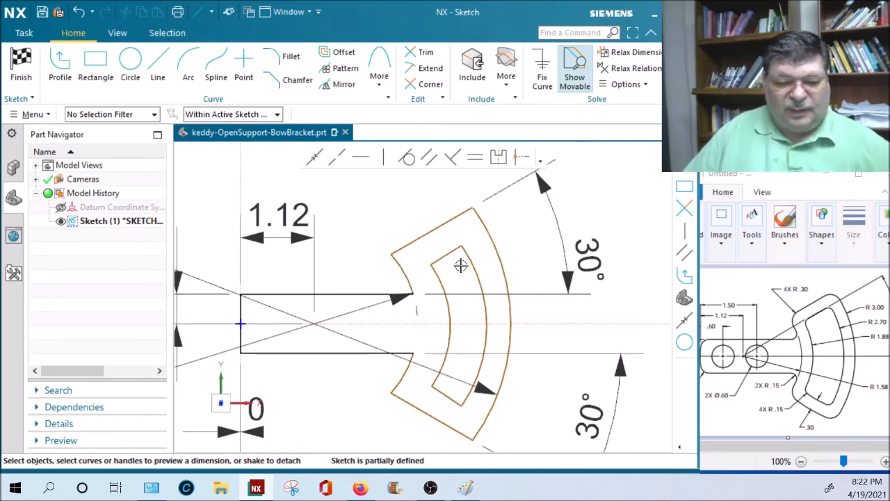
Step: Undo the corner move and the lines closing the slot's two ends
right_click(440, 259)
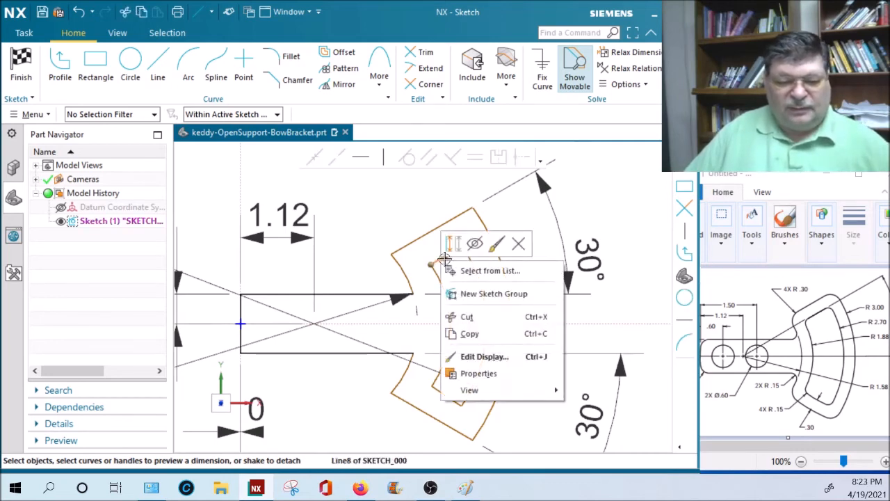
left_click(430, 243)
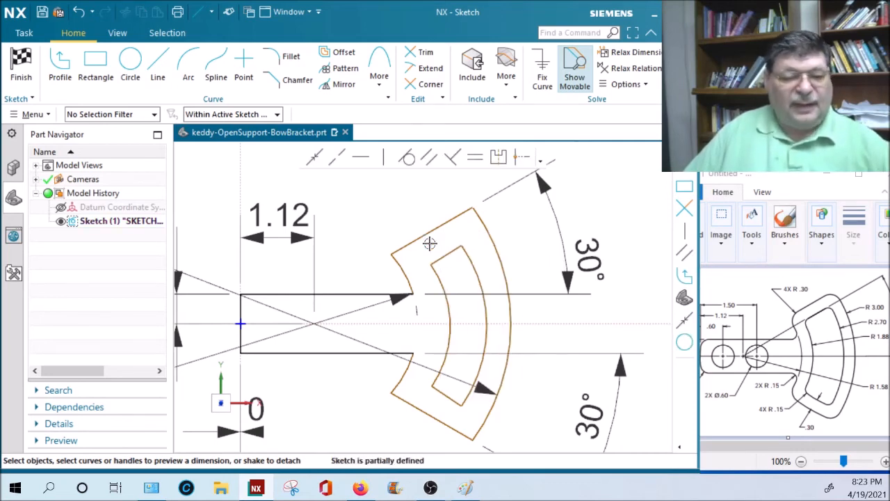
left_click(80, 12)
left_click(80, 12)
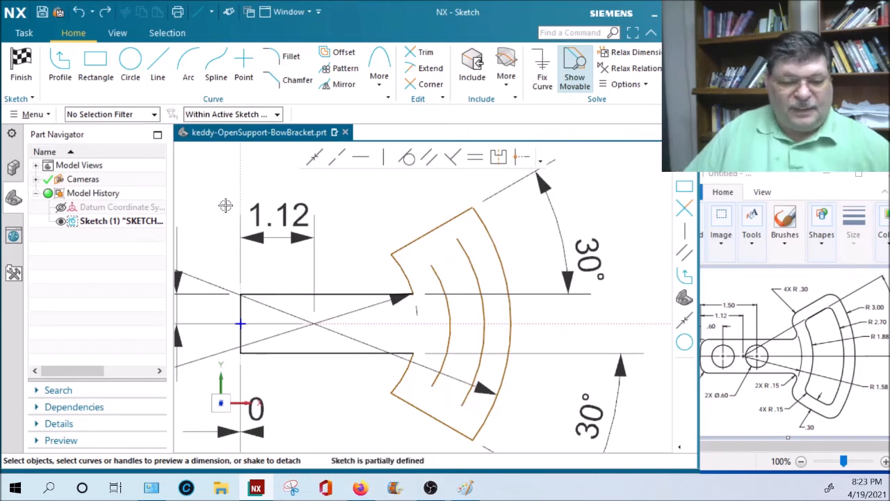
Step: Draw two lines from the head arcs' center point, one crossing both slot arcs near their upper ends and one near their lower ends
left_click(158, 66)
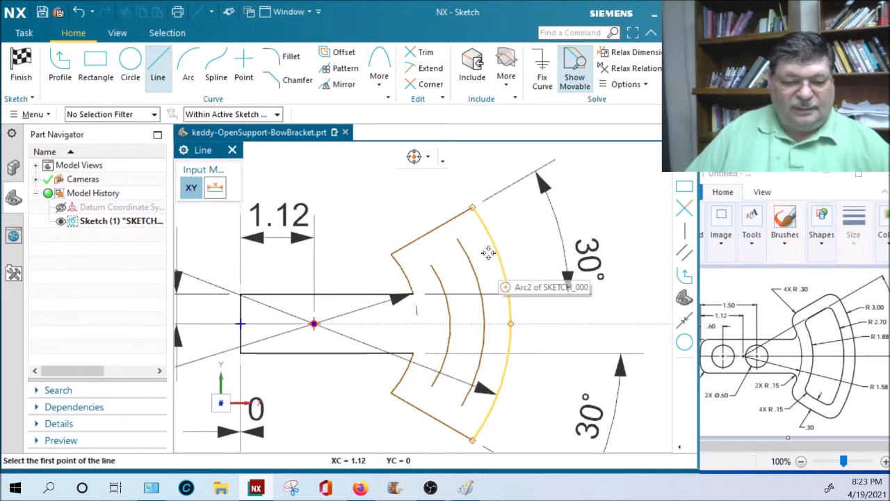
left_click(314, 324)
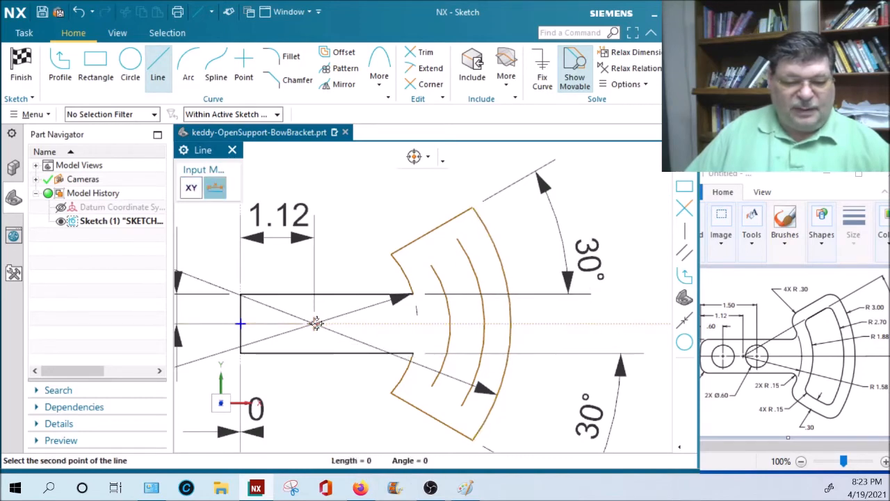
left_click(479, 249)
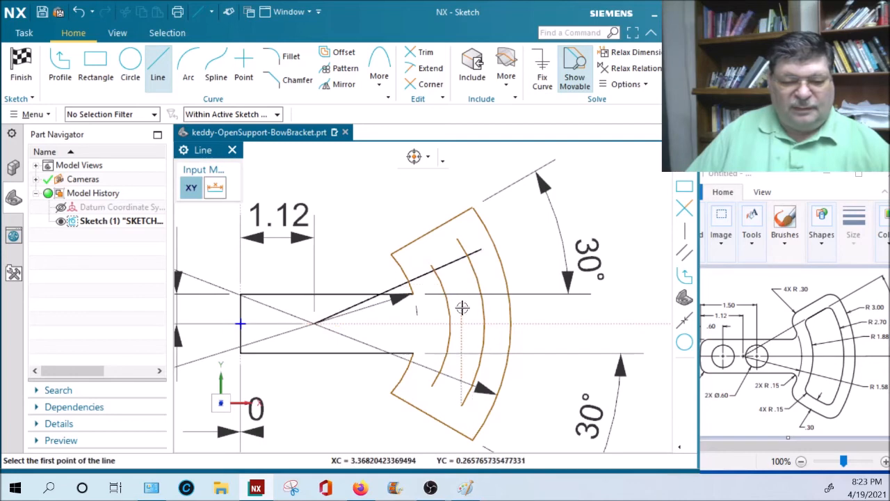
left_click(317, 324)
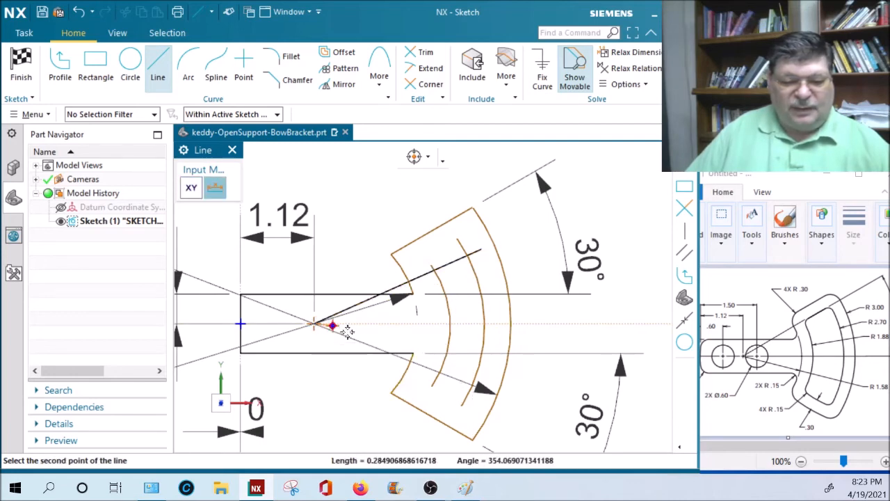
left_click(478, 406)
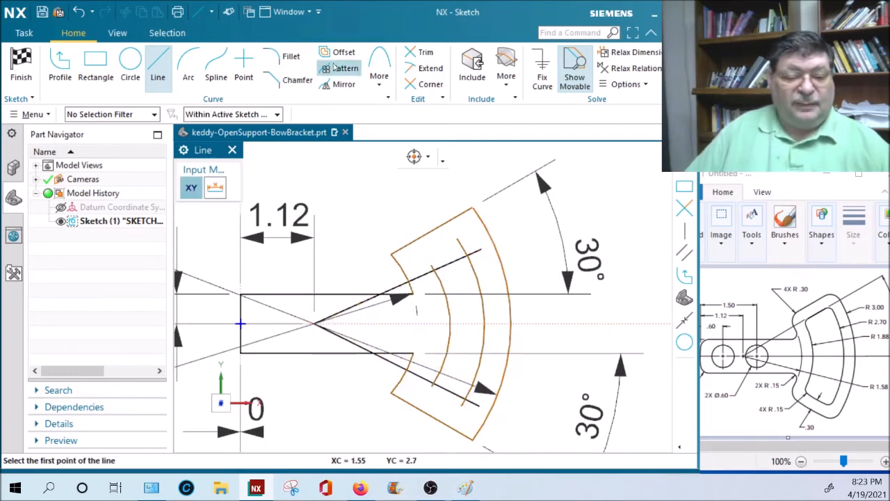
Step: Trim the overhanging ends of the slot's arcs and two radial lines so they meet at the slot's corners
key("Escape")
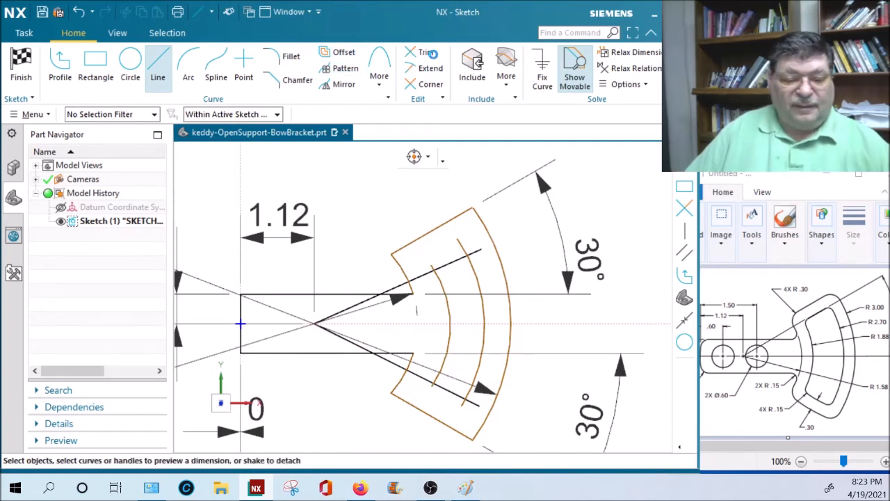
left_click(430, 52)
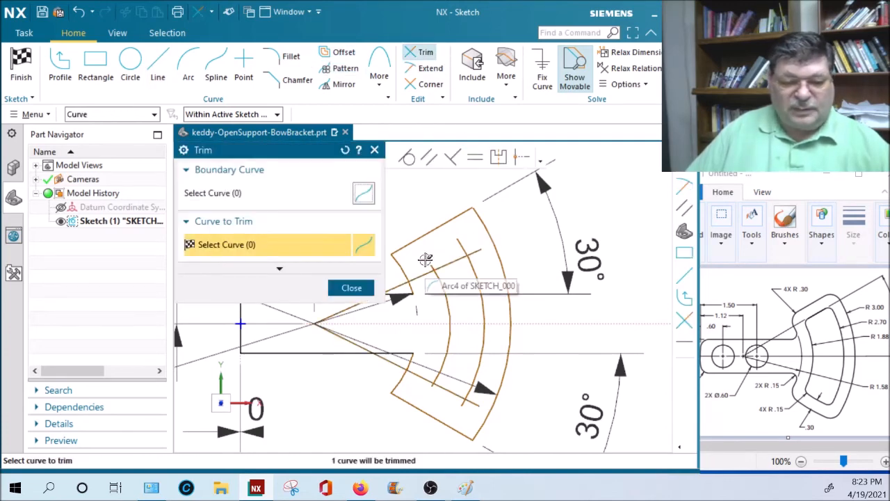
left_click(471, 255)
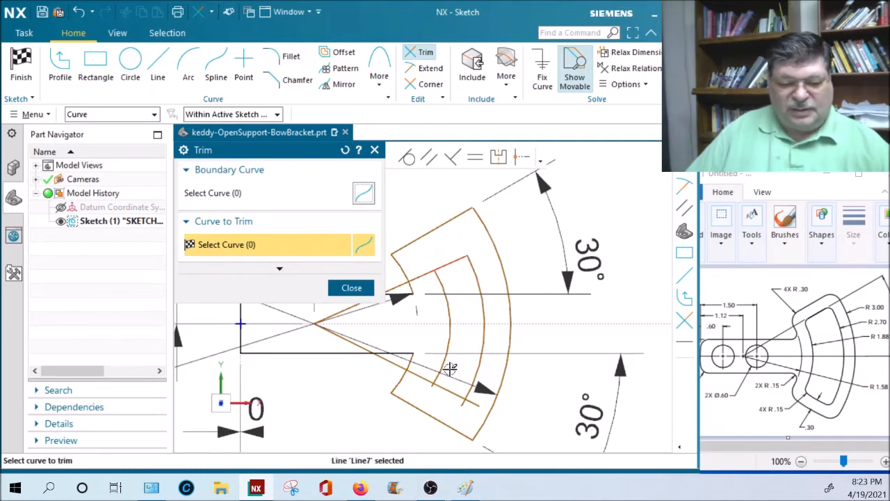
left_click(464, 407)
left_click(463, 406)
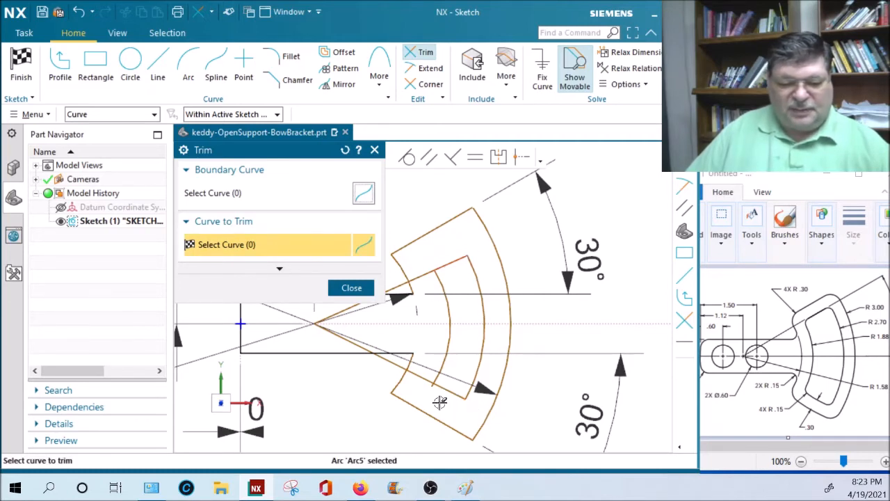
left_click(431, 392)
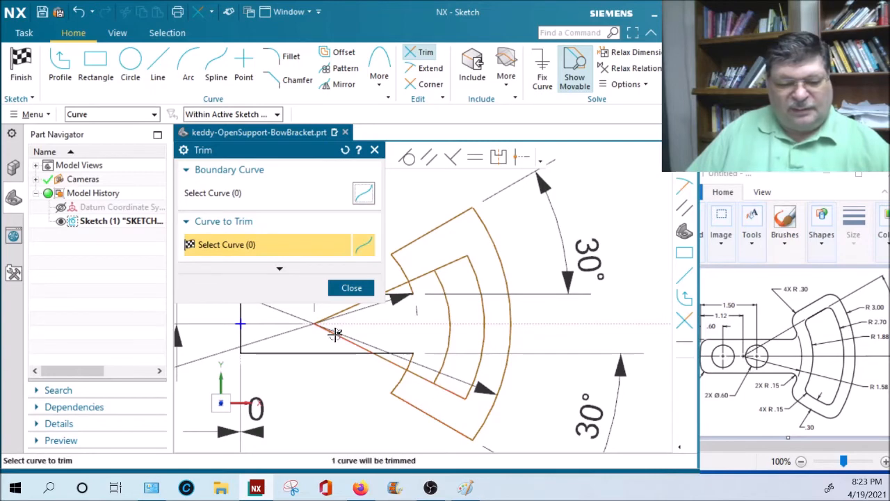
Step: Trim away both radial lines between the head arcs' center point and the slot's inner arc, leaving a closed slot outline
left_click(416, 372)
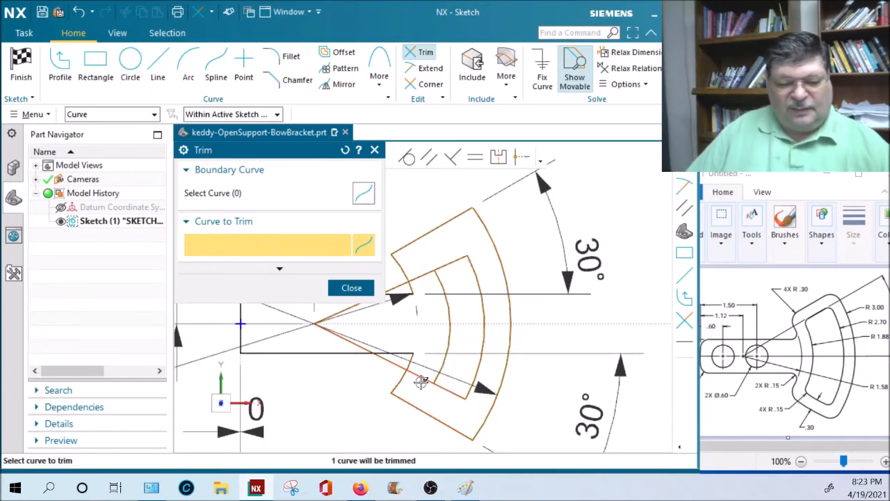
left_click(422, 278)
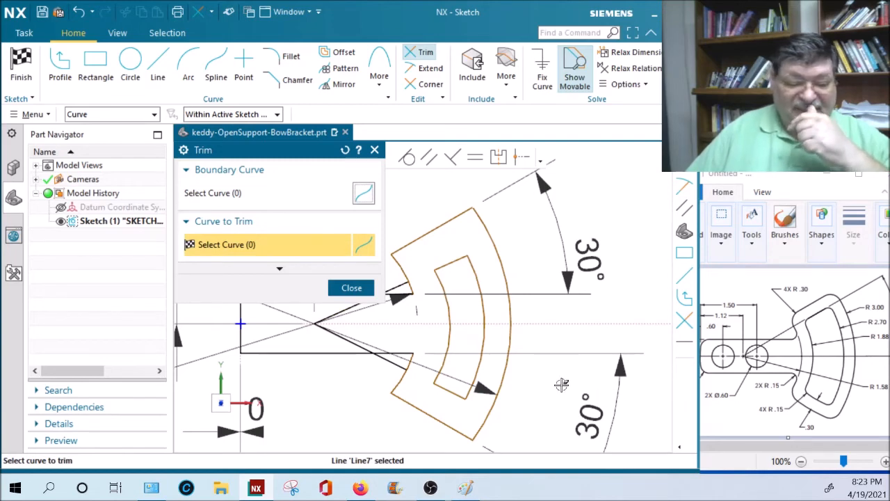
left_click(399, 287)
left_click(397, 370)
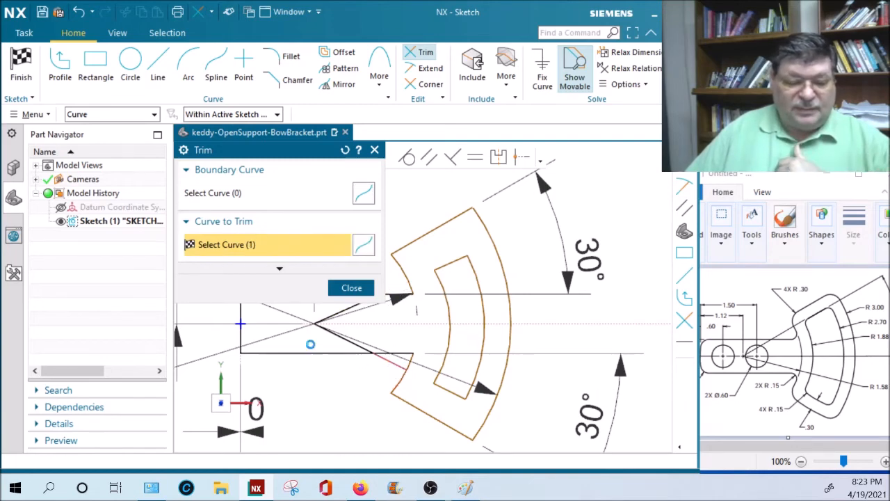
left_click(331, 338)
left_click(344, 312)
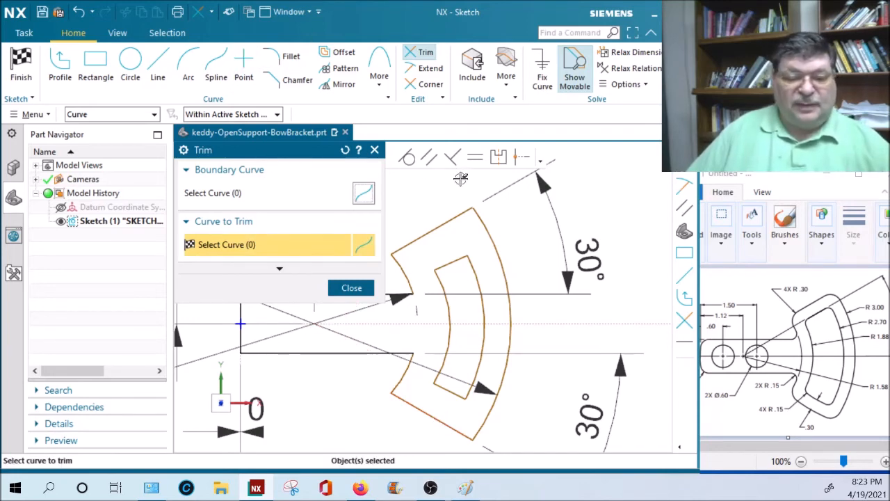
Step: Make the slot's upper and lower end lines parallel to the head's upper and lower slanted edges
left_click(430, 159)
left_click(457, 260)
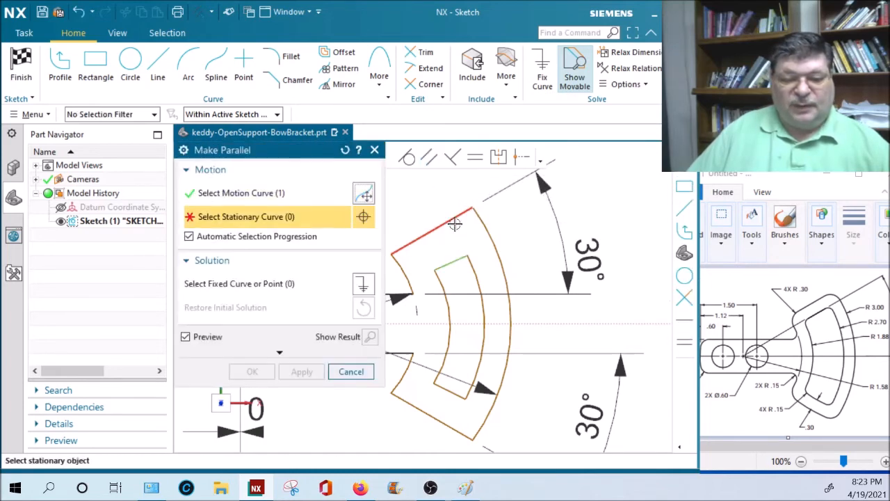
left_click(452, 220)
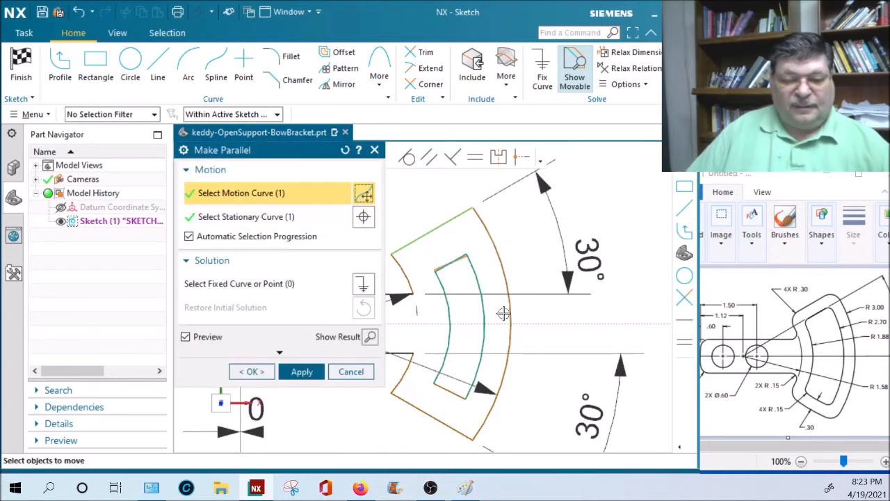
left_click(303, 370)
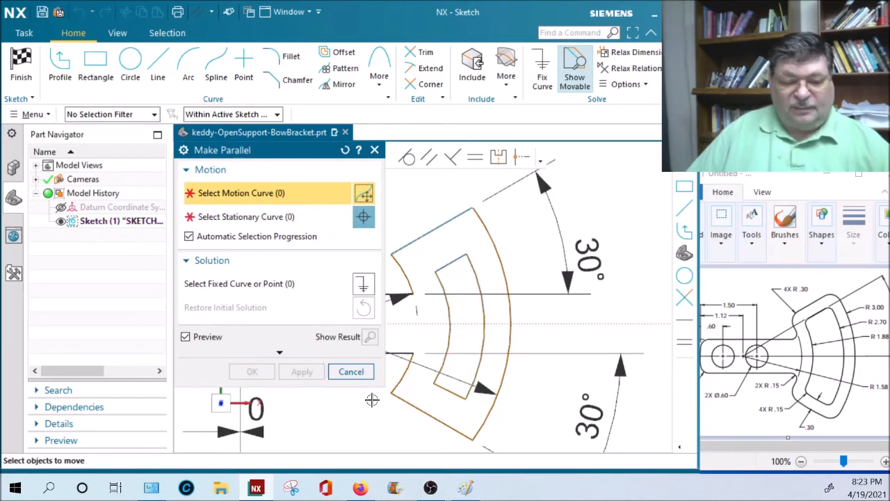
left_click(458, 395)
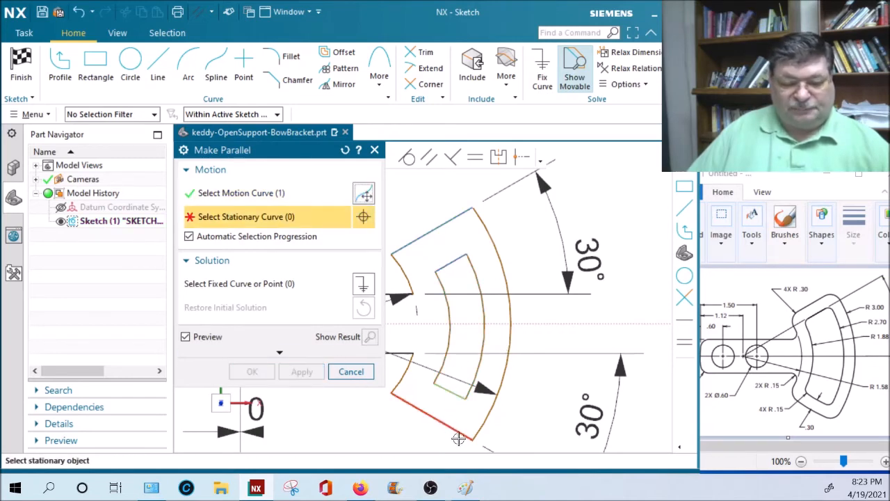
left_click(456, 432)
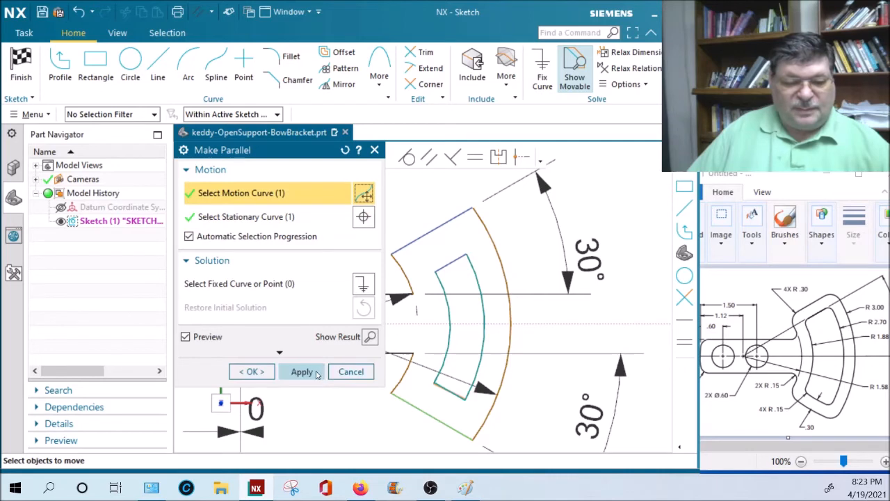
left_click(313, 373)
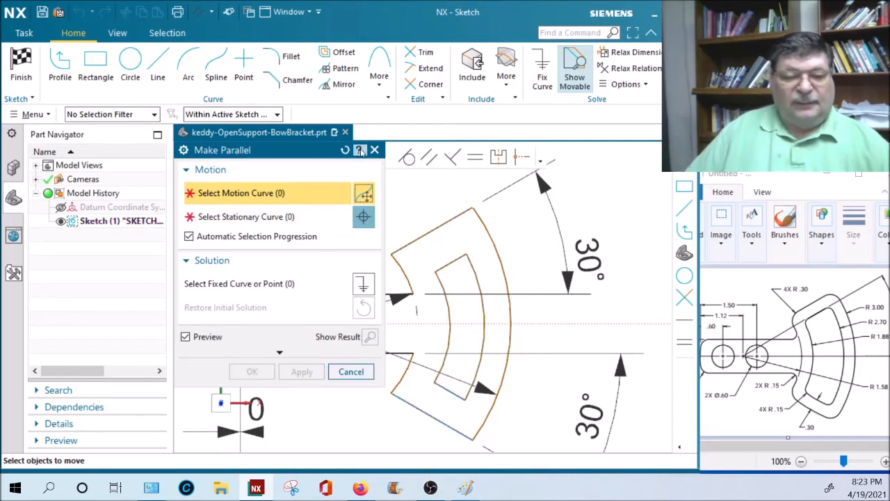
left_click(355, 371)
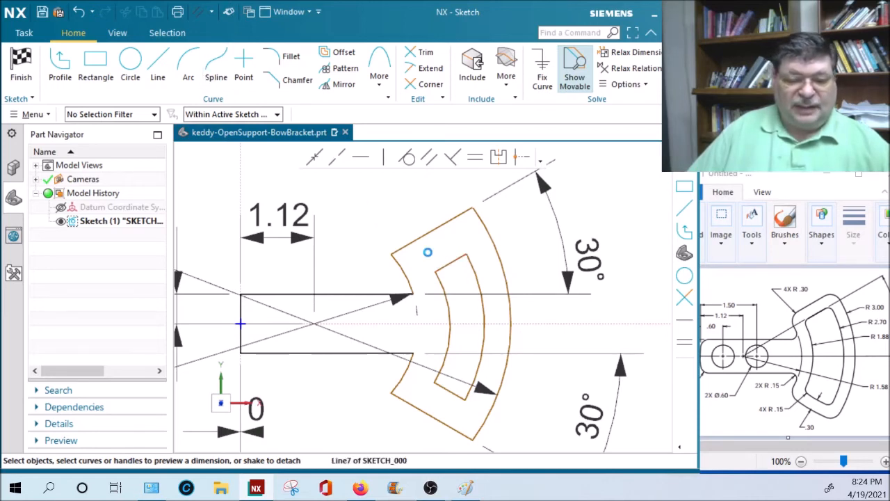
Step: Dimension the distance between the head's upper slanted edge and the slot's upper end line as 0.3 in
left_click(415, 239)
left_click(474, 216)
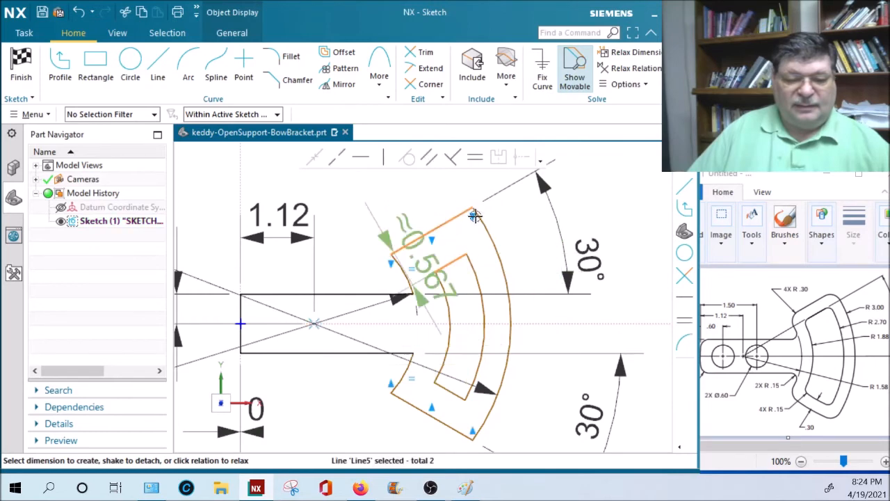
left_click(432, 262)
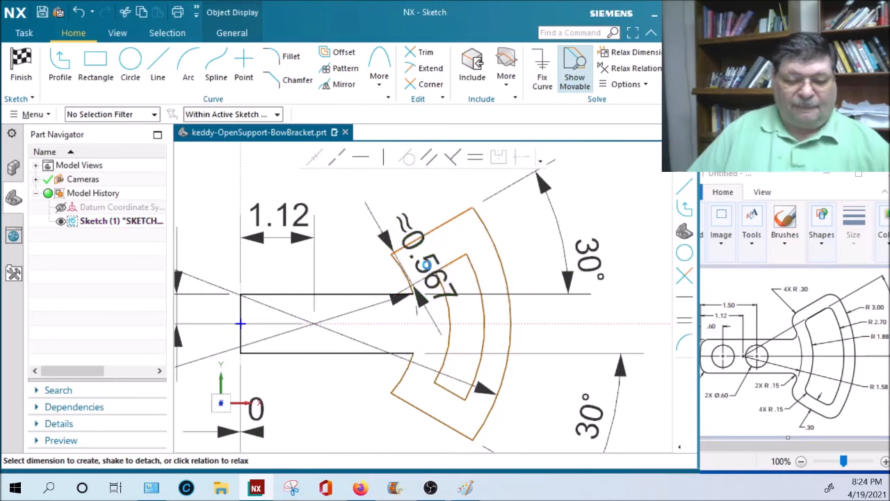
type(".3")
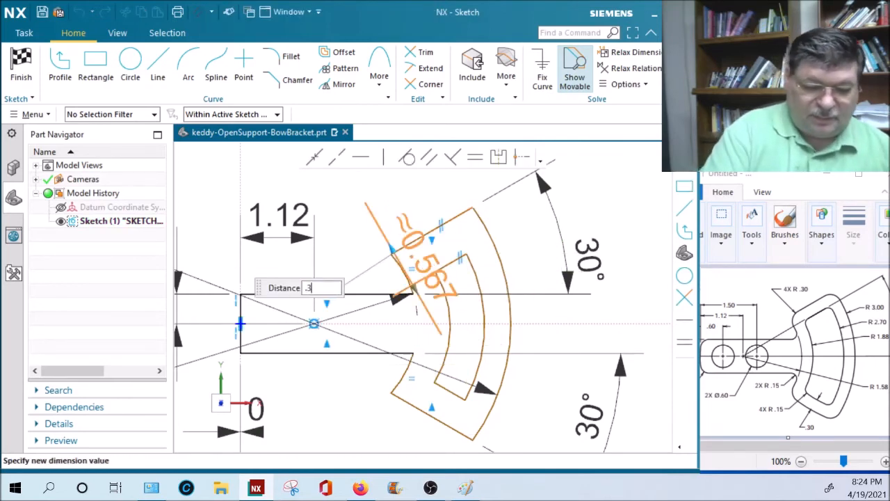
key("Return")
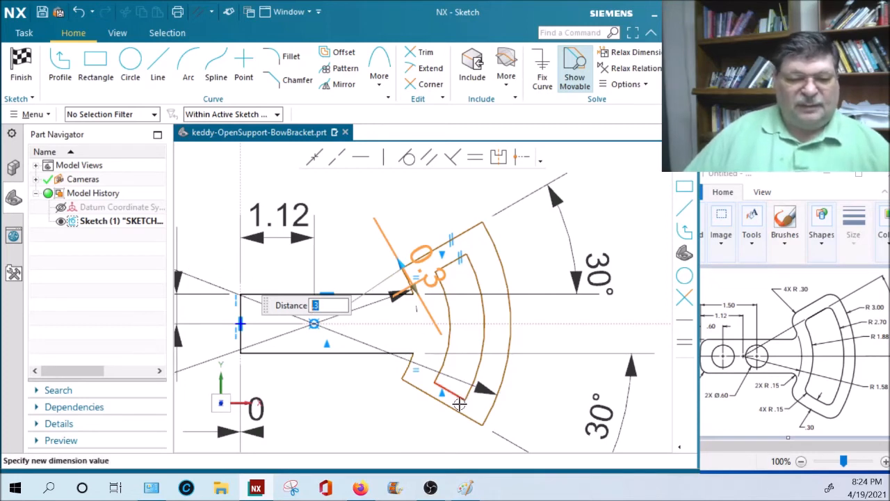
key("Return")
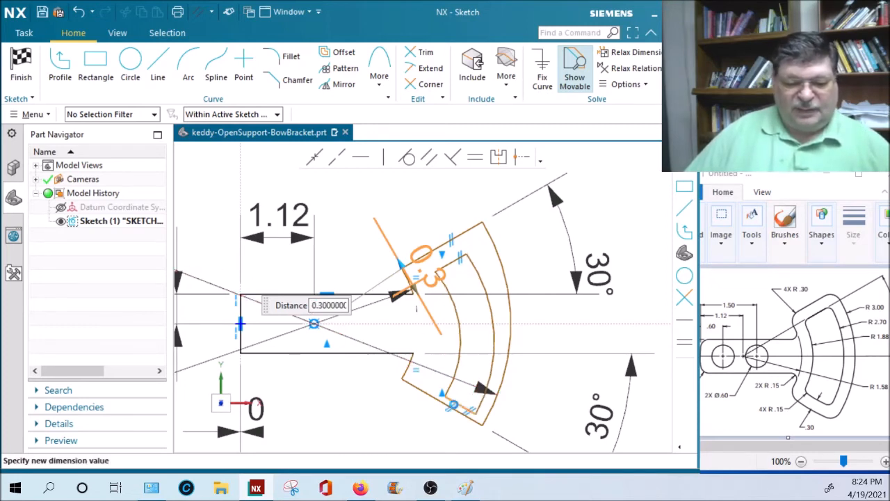
middle_click(382, 347)
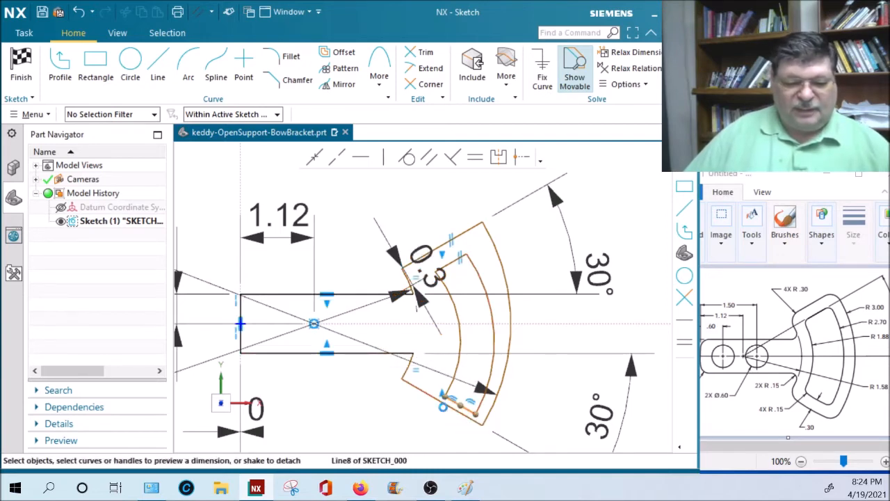
Step: Dimension the distance between the slot's lower end line and the head's lower slanted edge as 0.3 in
left_click(443, 403)
left_click(427, 419)
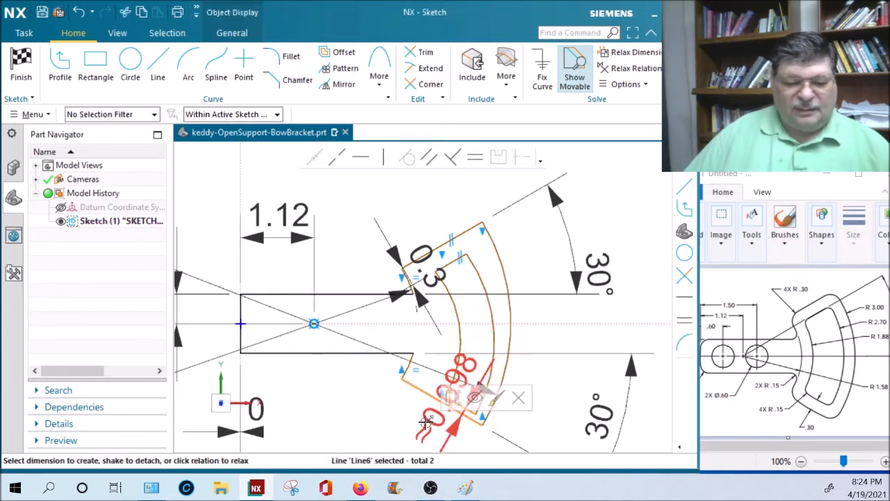
left_click(468, 365)
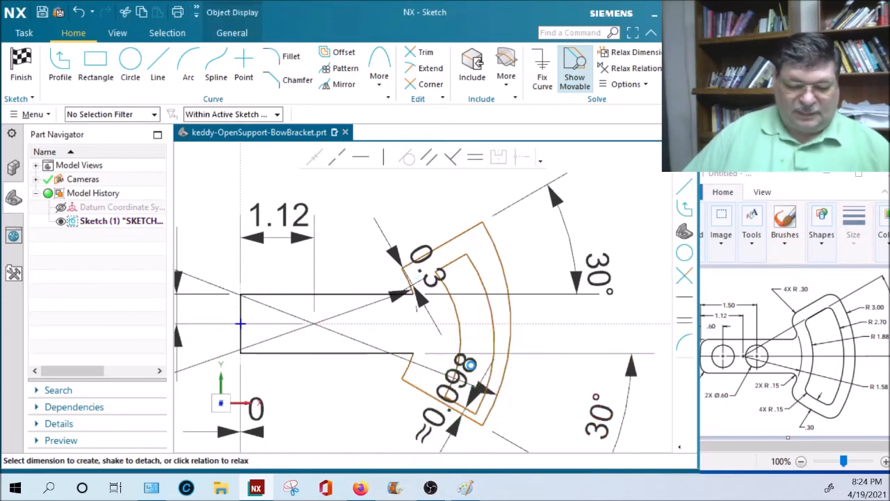
type(".3")
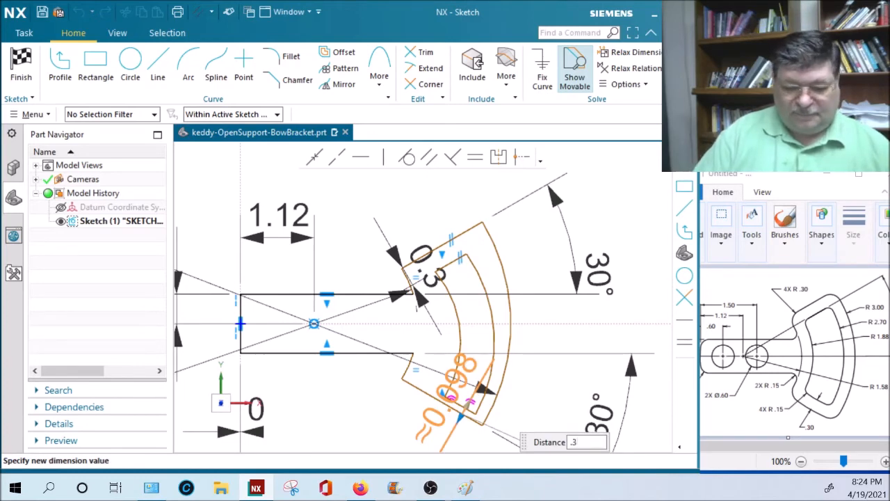
key("Return")
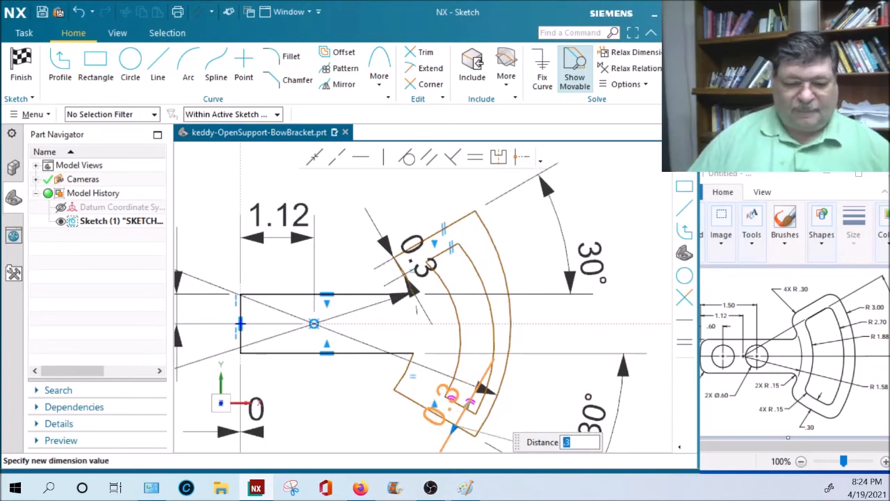
key("Return")
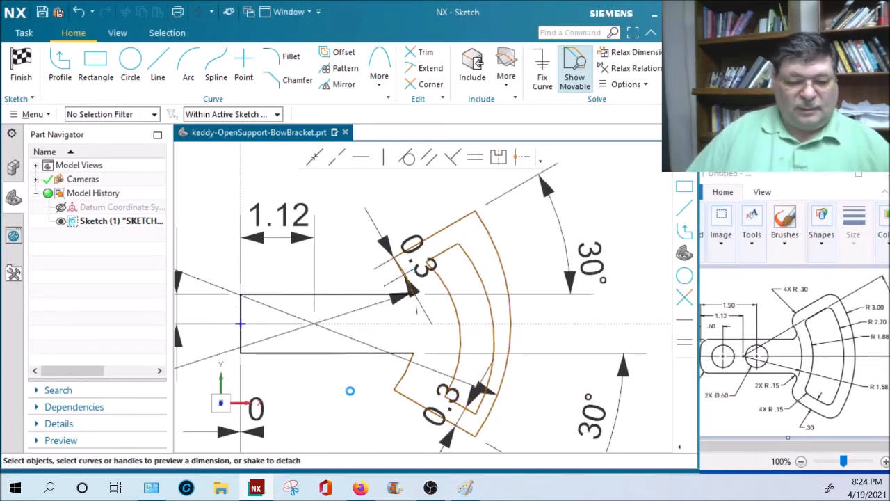
Step: Move the two 0.3 dimensions outside the head outline, clear of the slot
scroll(536, 401, "down", 1)
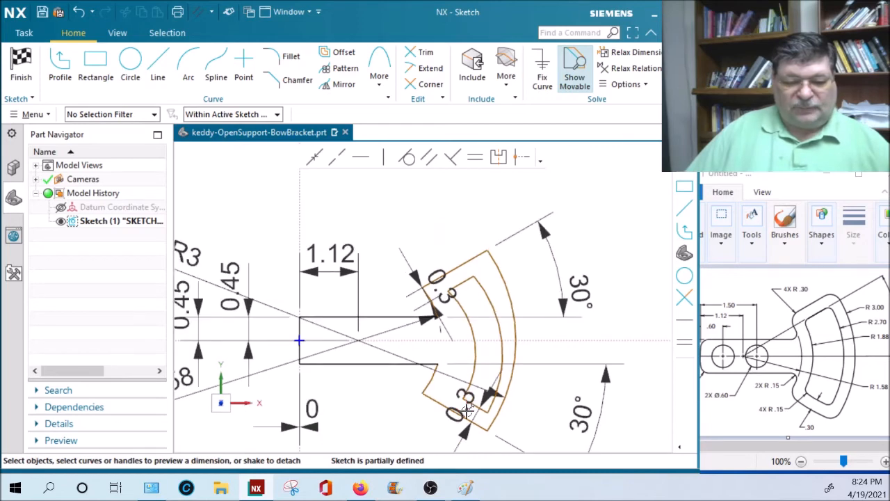
left_click_drag(467, 410, 517, 446)
left_click_drag(436, 276, 584, 236)
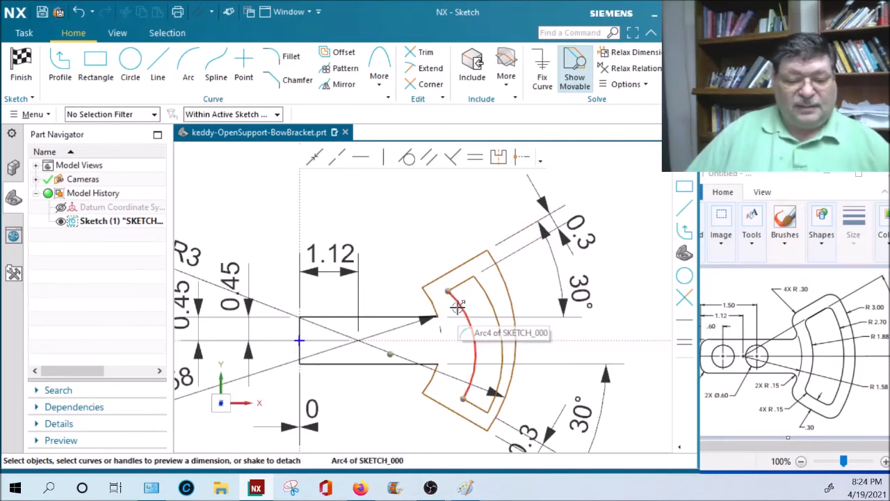
Step: Dimension the slot's inner arc with a radius of 1.88 in
left_click(457, 307)
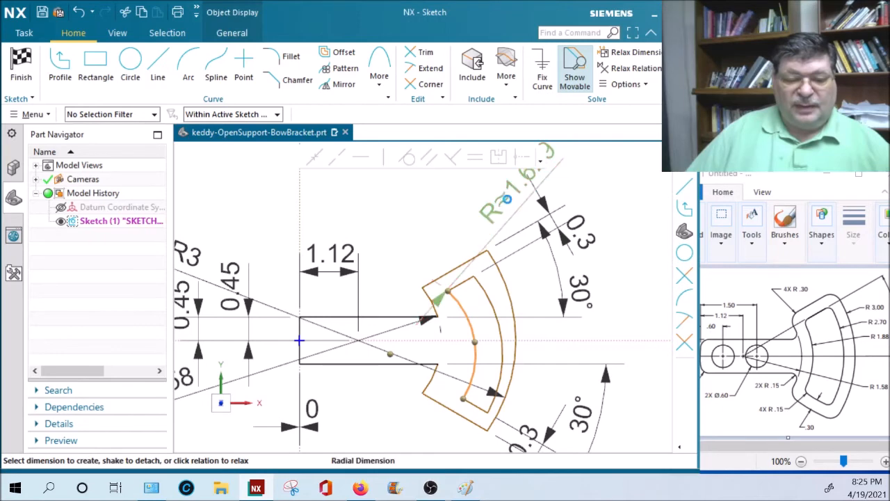
left_click(507, 200)
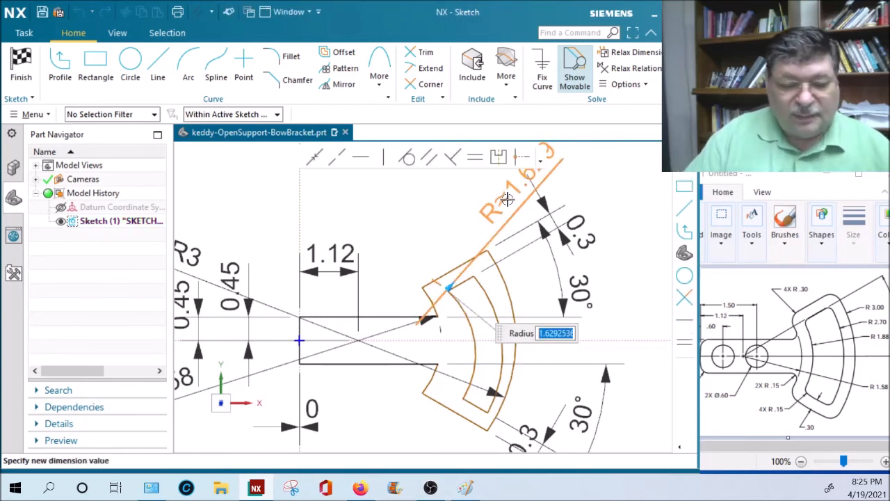
type("1.88")
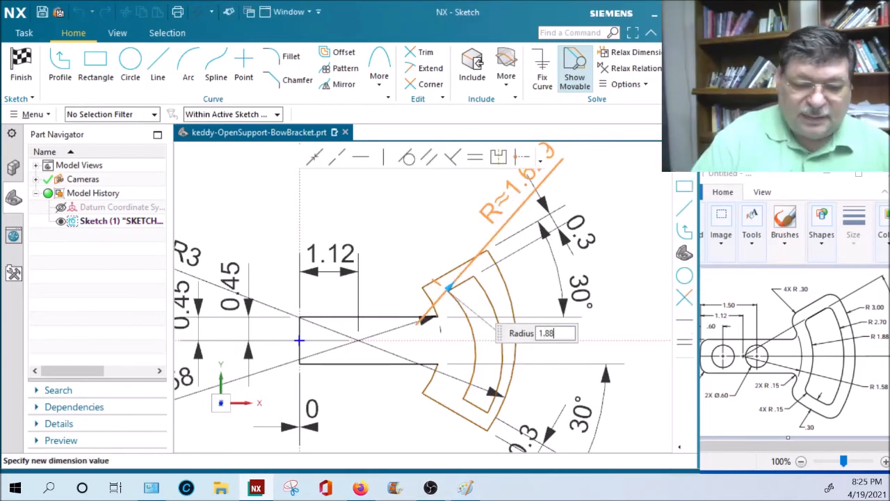
key("Return")
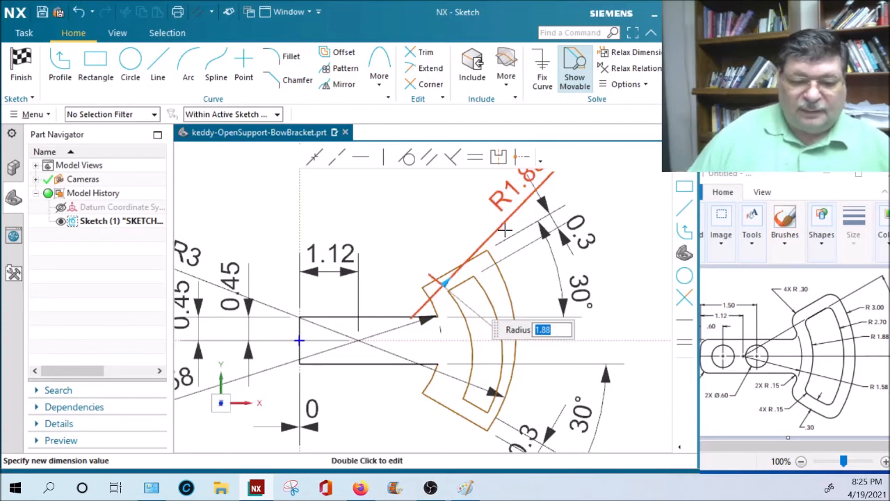
key("Escape")
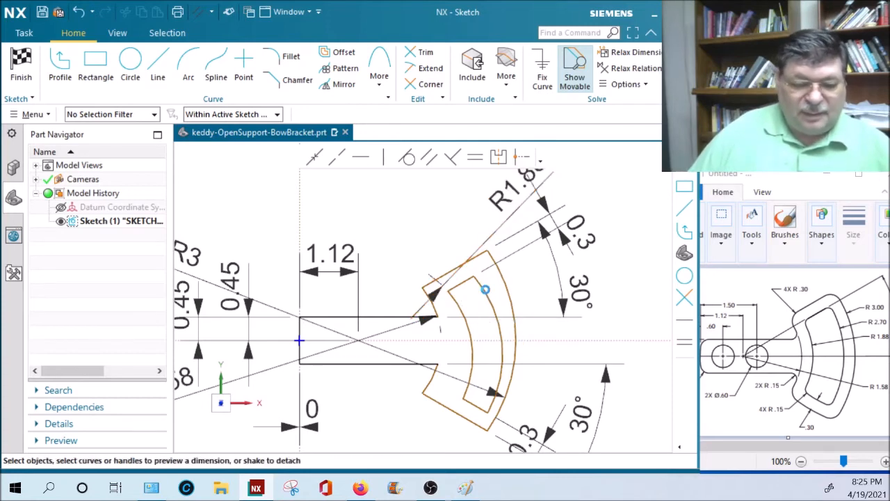
Step: Dimension the slot's outer arc with a radius of 2.7 in
left_click(490, 286)
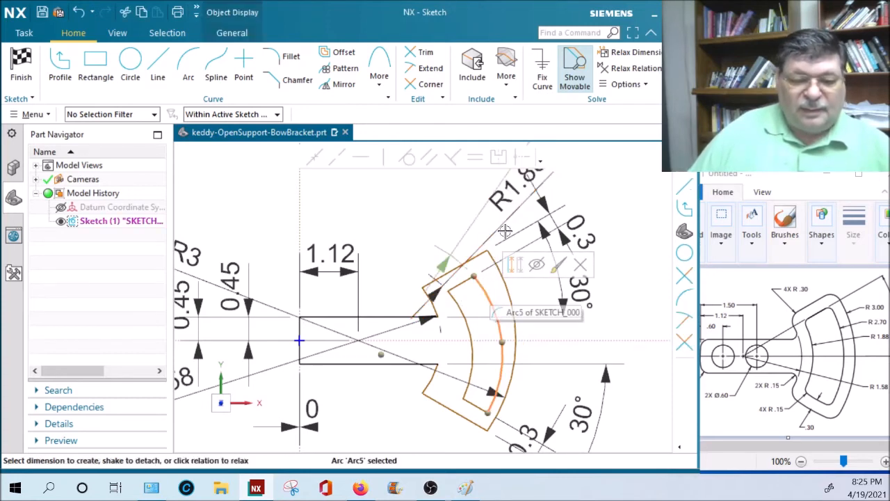
left_click(471, 225)
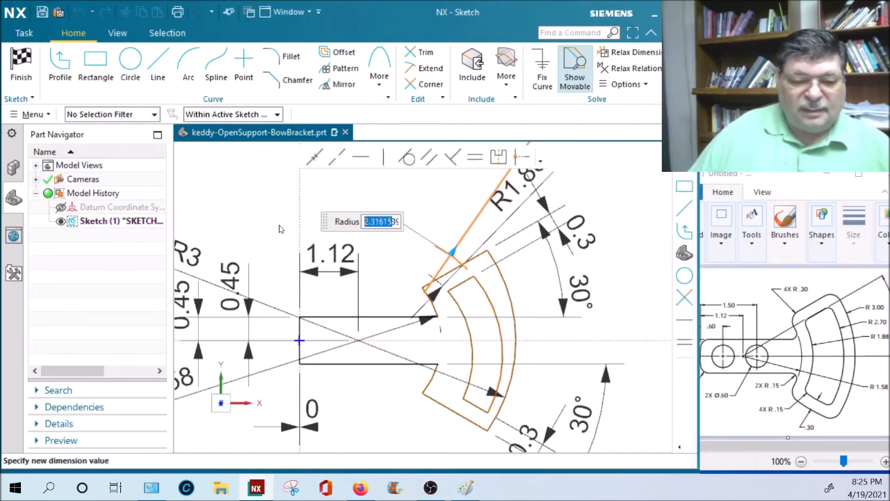
type("2")
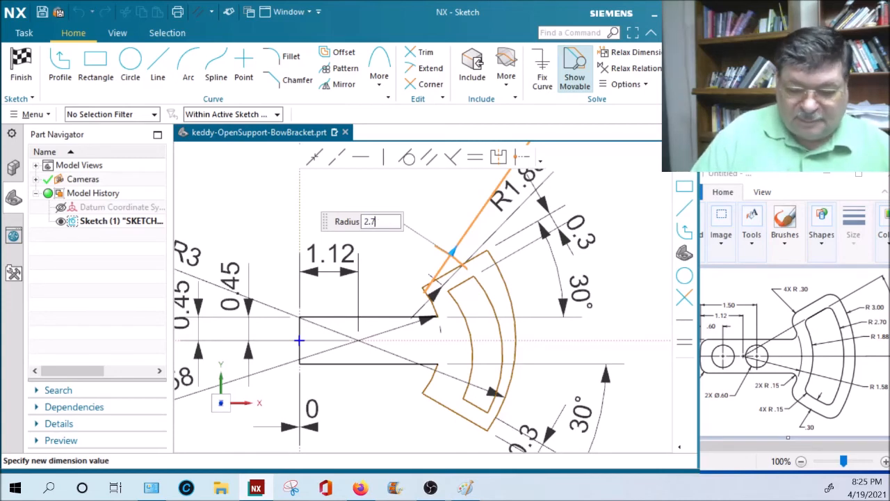
type(".7")
key("Return")
key("Escape")
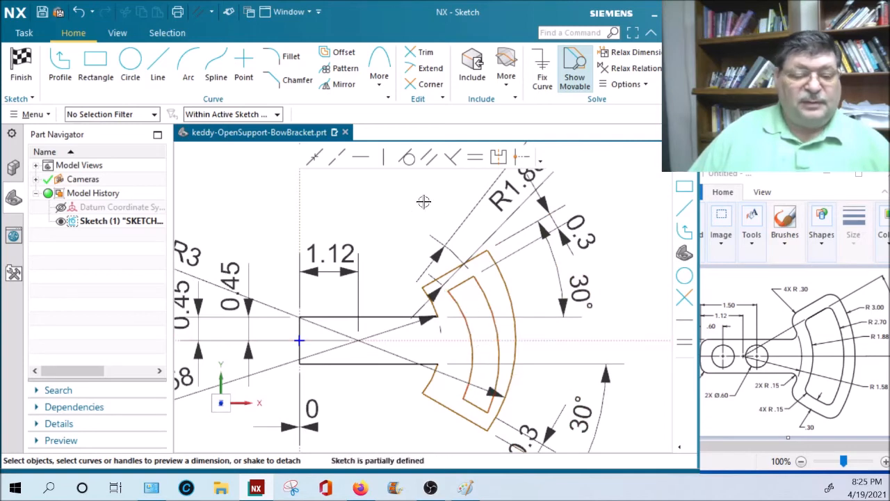
Step: Make the centre points of the slot's inner and outer arcs coincident
left_click(326, 160)
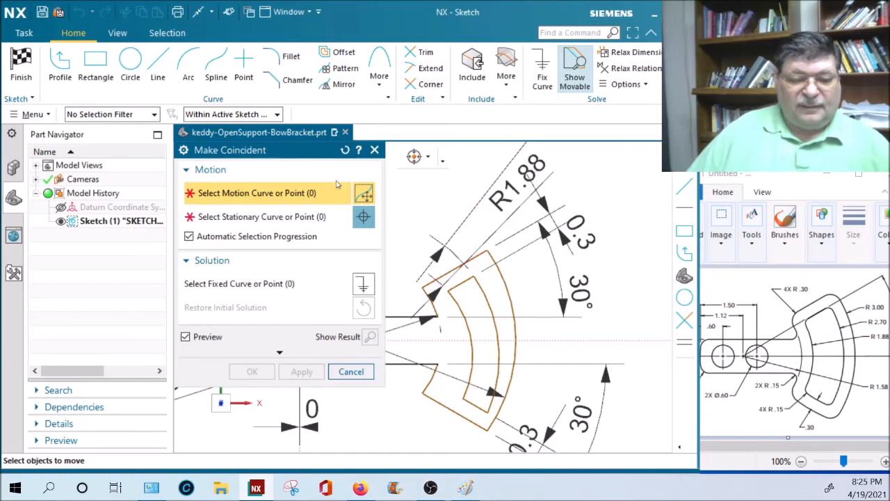
left_click_drag(292, 149, 168, 161)
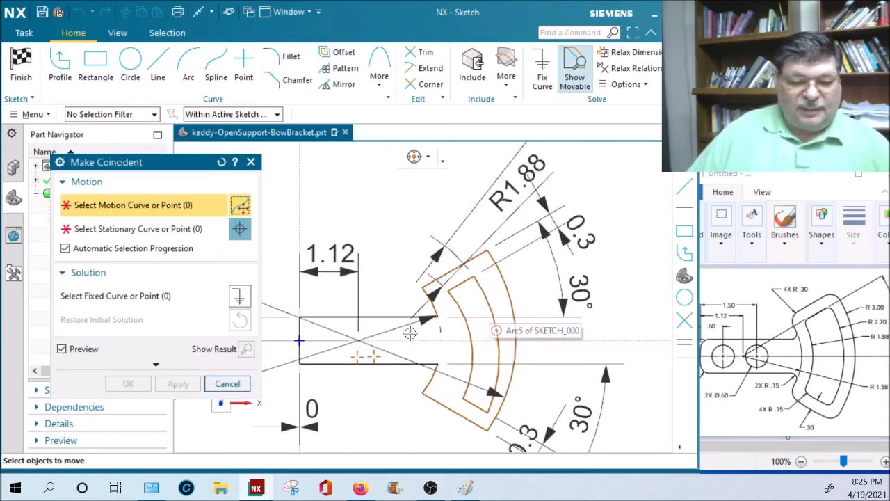
left_click(360, 356)
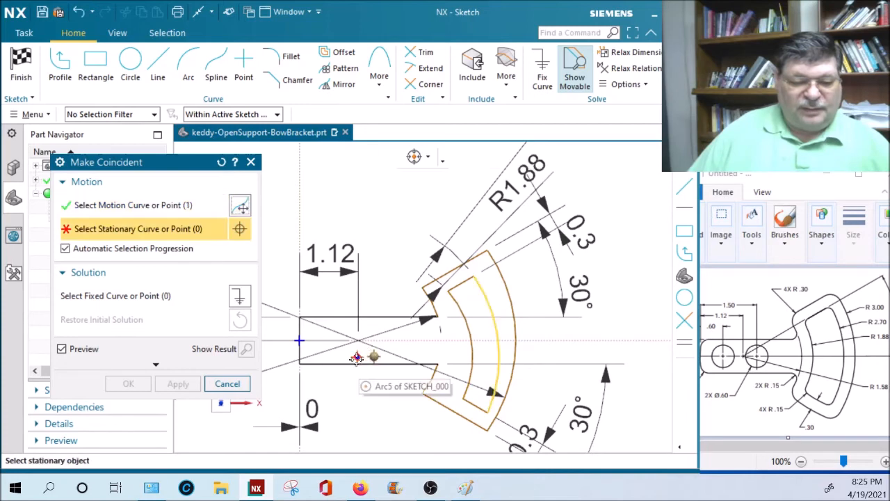
left_click(356, 357)
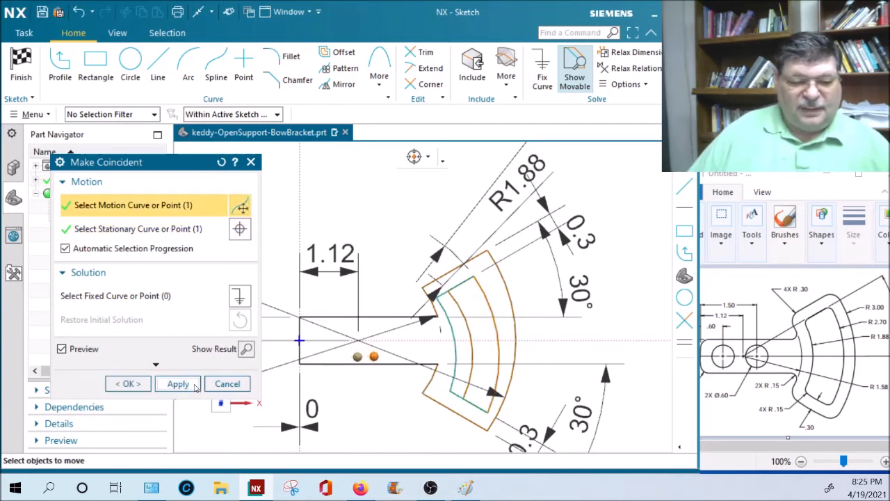
left_click(178, 383)
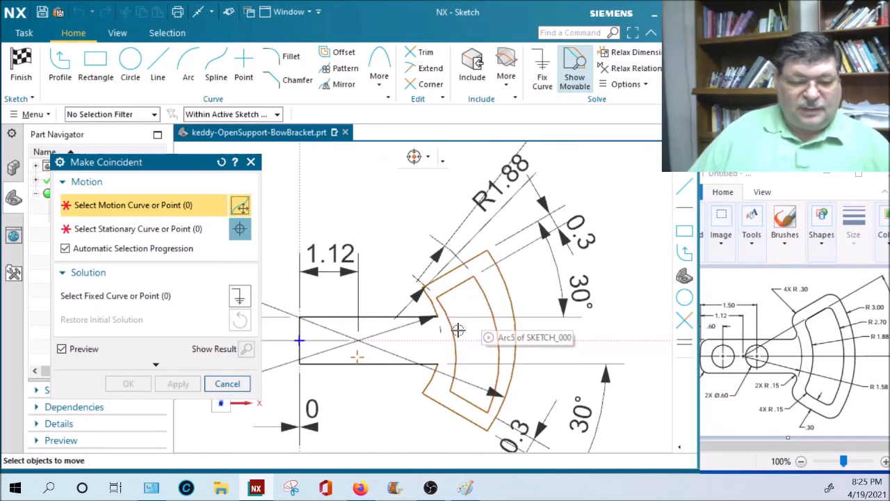
left_click(242, 384)
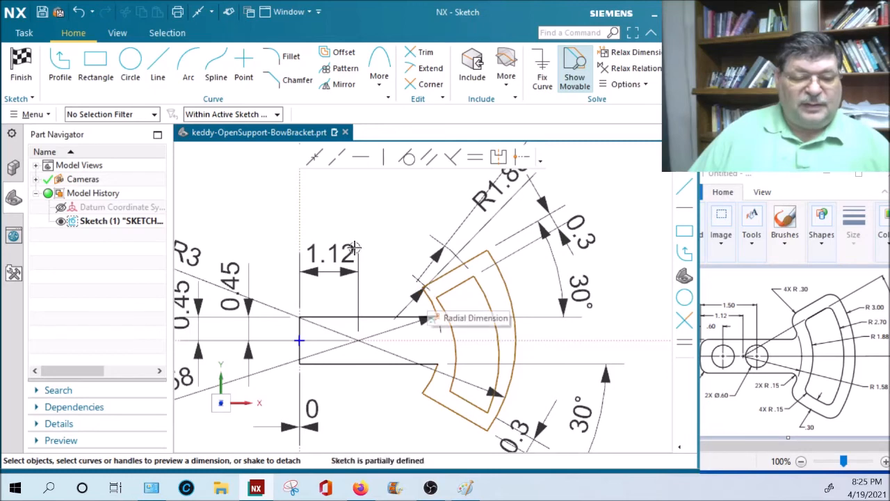
Step: Make the slot arcs' shared centre coincident with the head arcs' centre on the horizontal axis
left_click(316, 156)
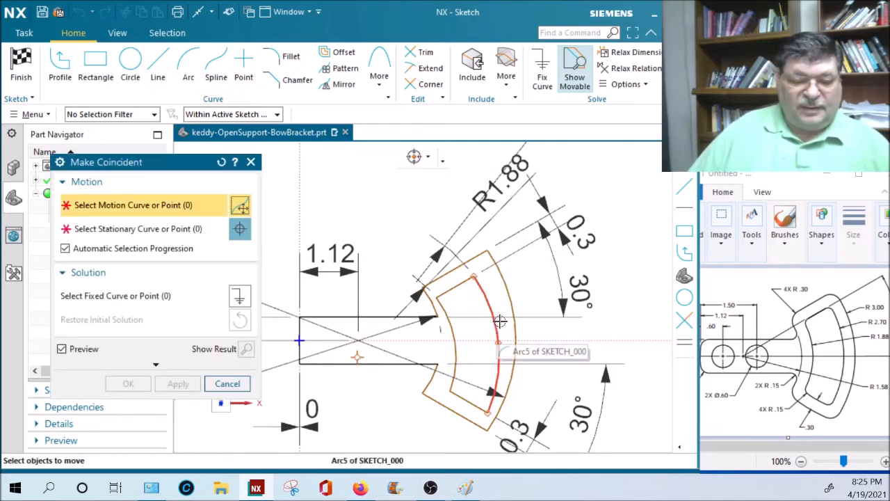
left_click(356, 356)
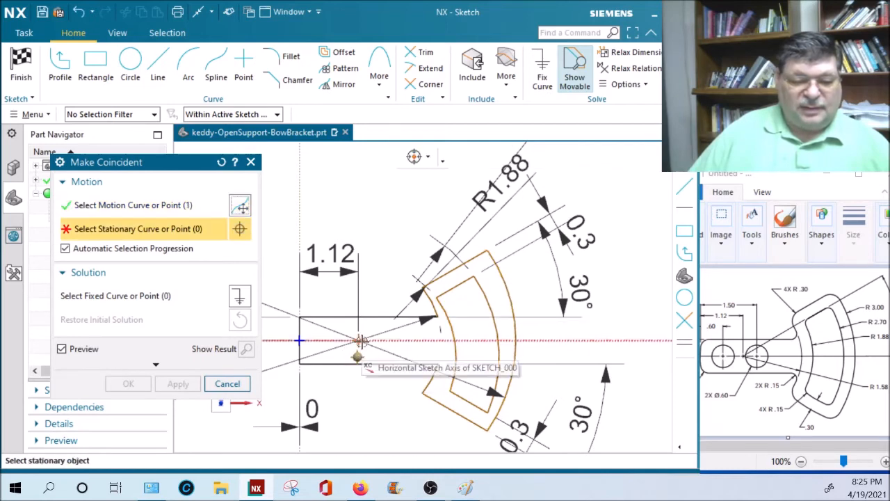
left_click(358, 341)
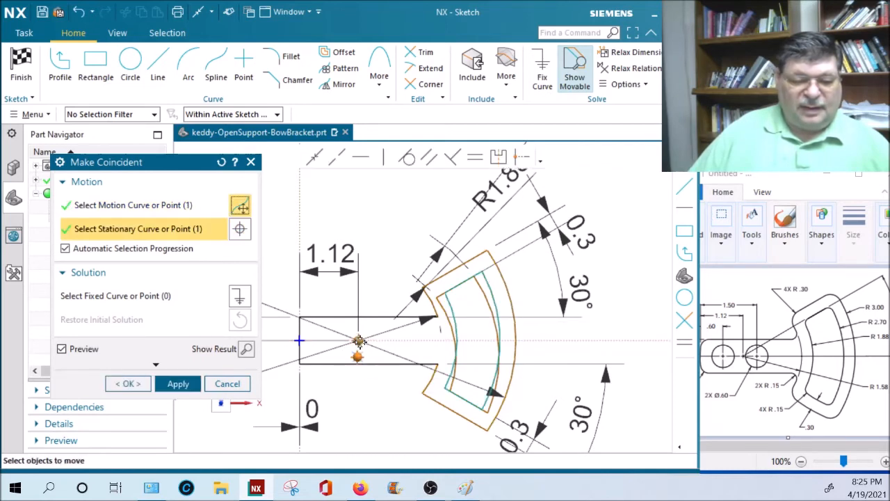
left_click(187, 386)
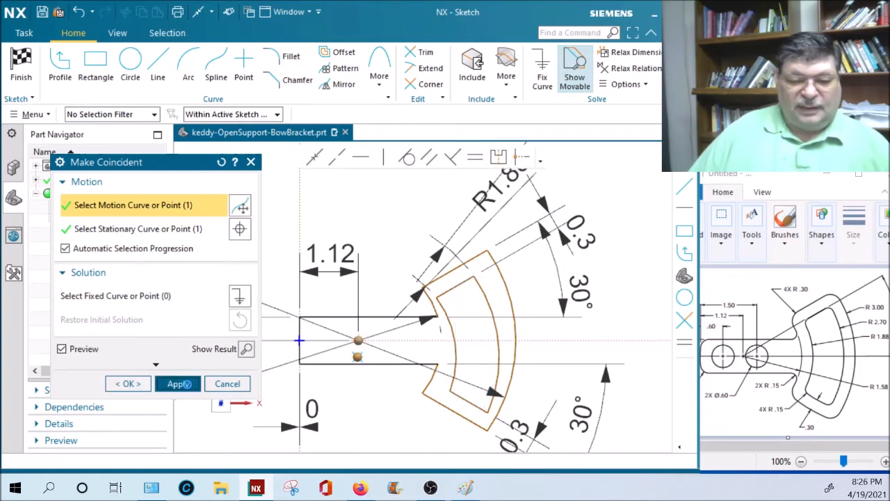
left_click(237, 387)
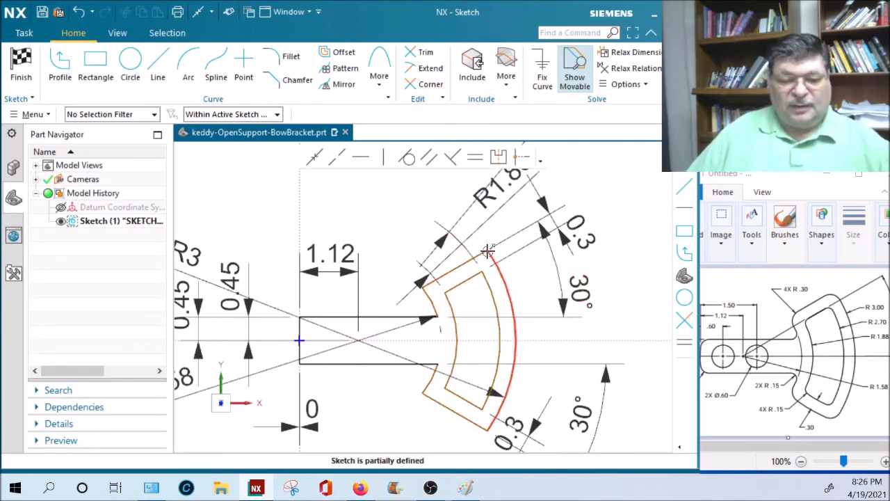
Step: Test the sketch's remaining freedom by shifting the head's upper corner and slanted edge and the slot's upper end
mouse_move(501, 234)
left_mouse_down()
mouse_move(508, 258)
mouse_move(506, 228)
left_mouse_up()
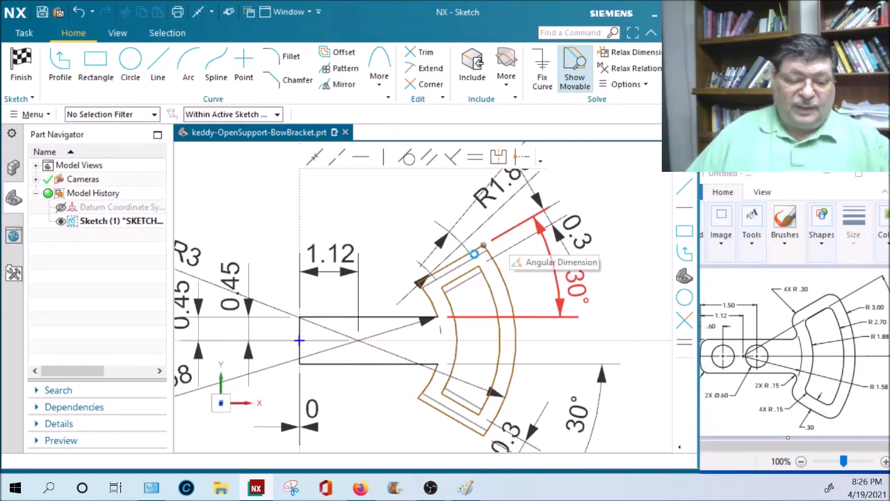
left_click_drag(473, 254, 459, 276)
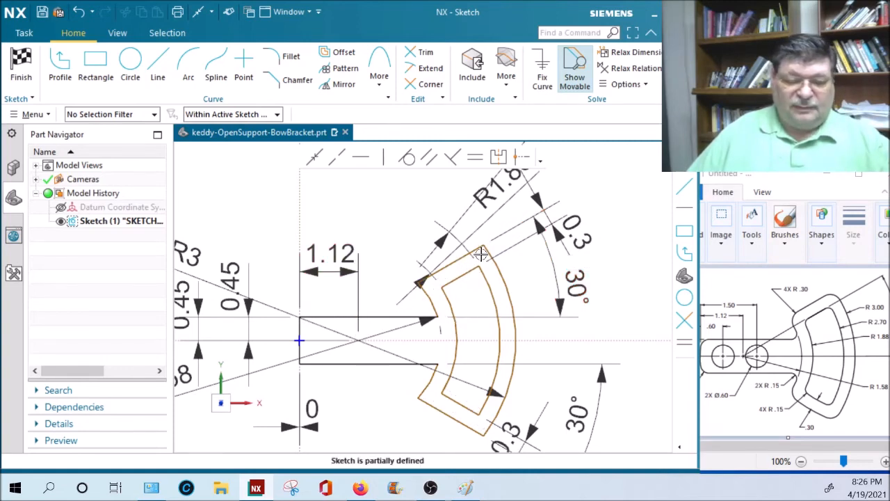
mouse_move(483, 246)
left_mouse_down()
mouse_move(493, 260)
mouse_move(500, 246)
left_mouse_up()
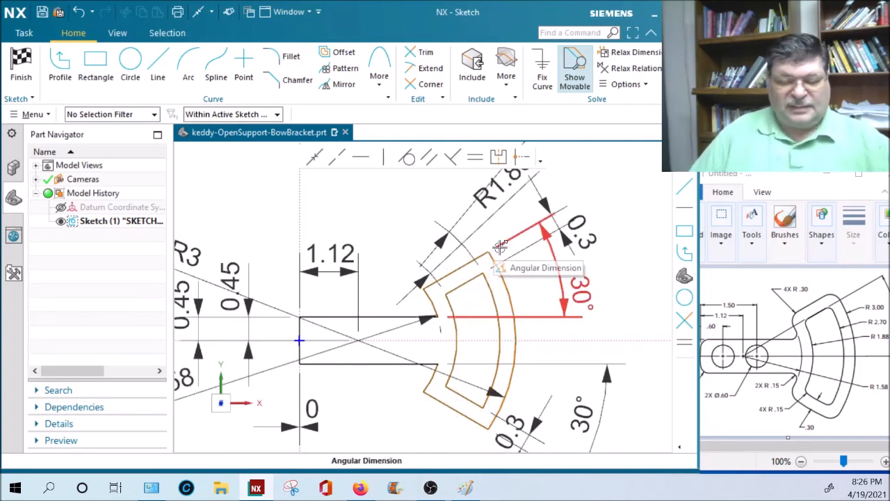
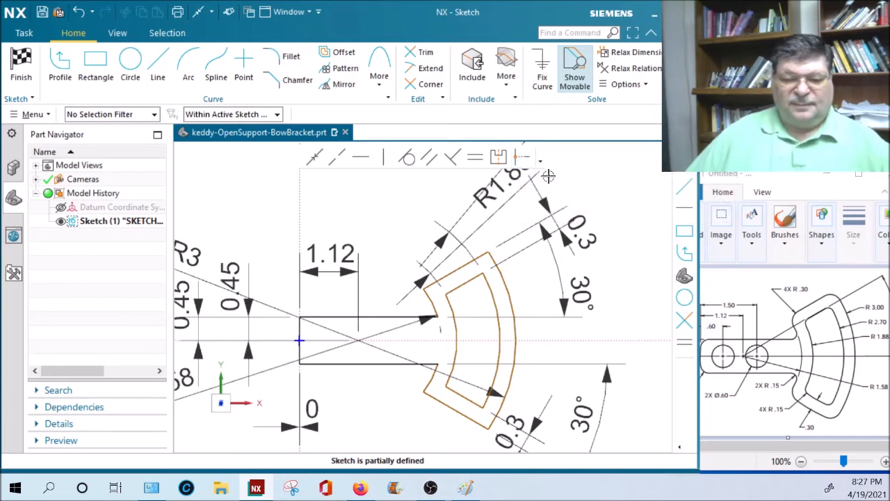
left_click(539, 189)
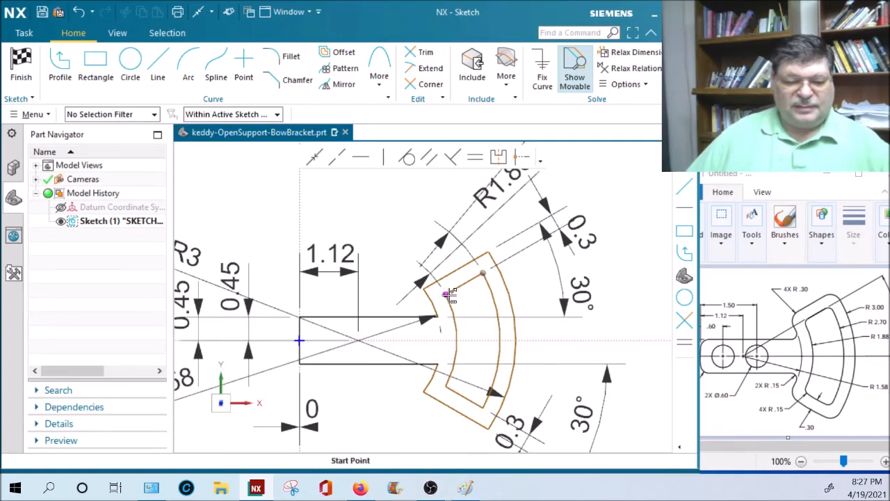
mouse_move(449, 296)
left_mouse_down()
mouse_move(459, 270)
mouse_move(425, 199)
mouse_move(481, 233)
mouse_move(503, 262)
left_mouse_up()
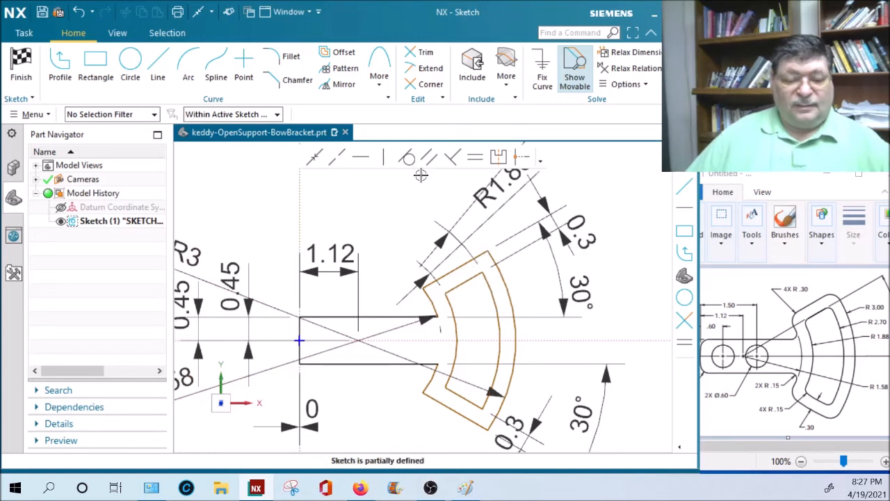
Step: Draw a line from the slot's upper outer corner to the common arc centre on the horizontal axis
left_click(158, 64)
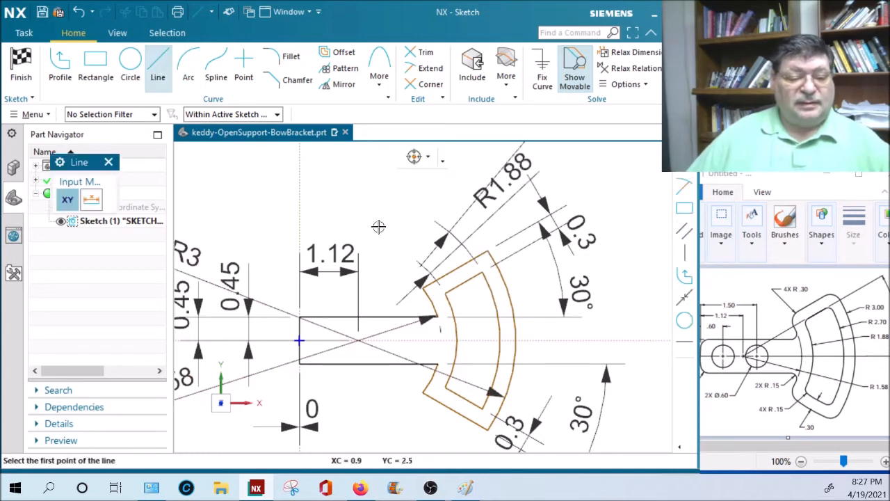
left_click(483, 272)
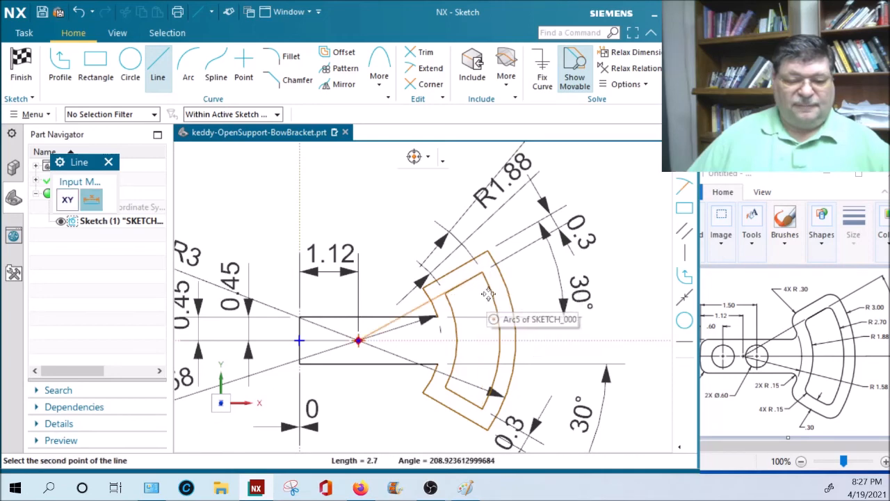
left_click(357, 339)
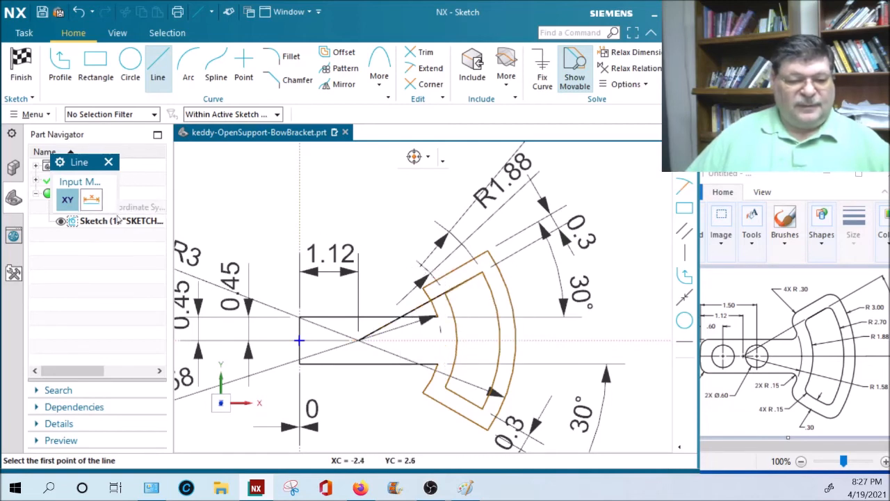
key("Escape")
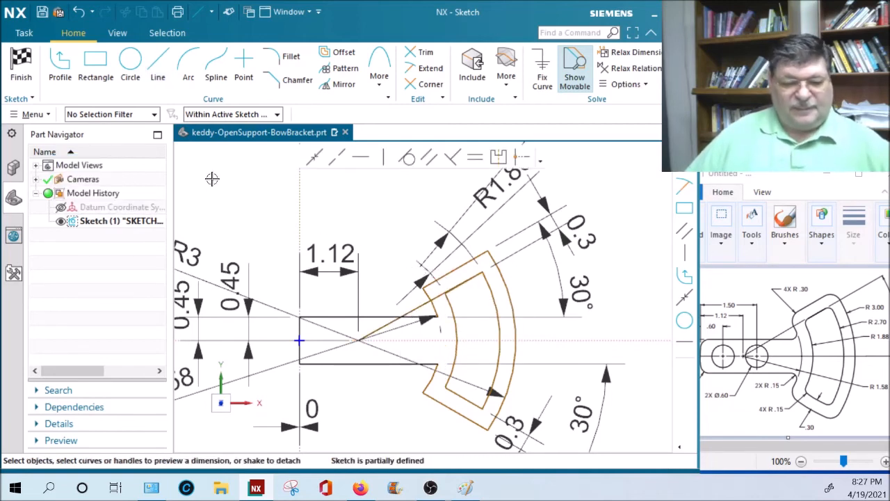
Step: Convert the new line between the arc centre and the slot's upper outer corner to a reference curve
left_click(20, 114)
mouse_move(59, 173)
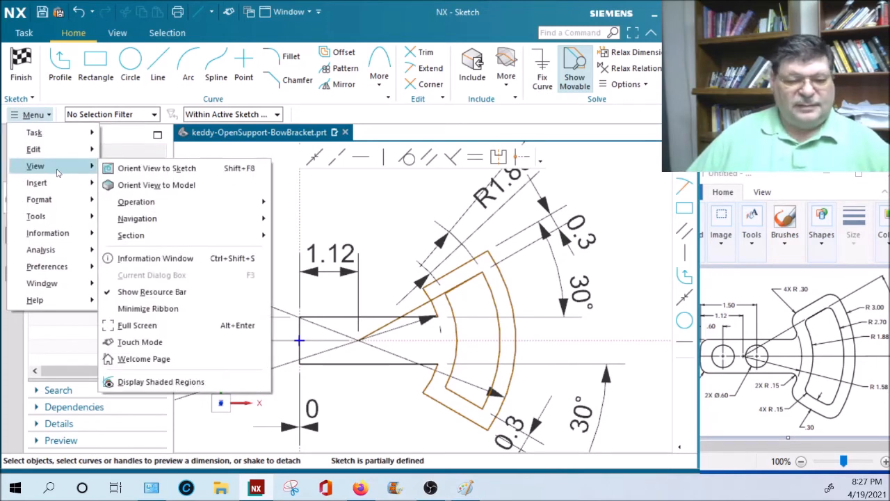
mouse_move(53, 187)
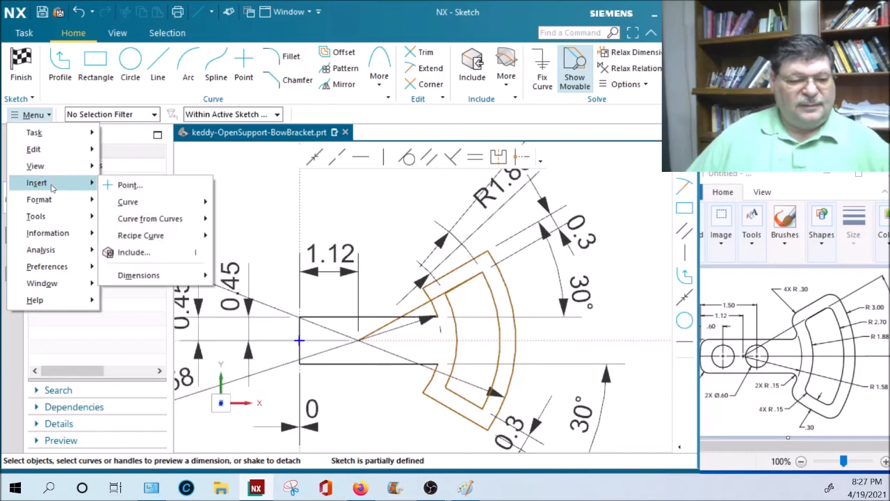
mouse_move(57, 217)
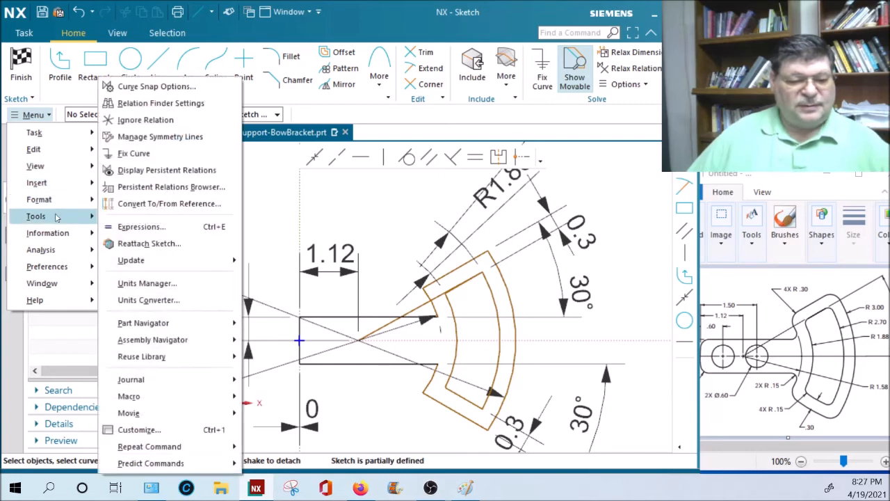
left_click(161, 203)
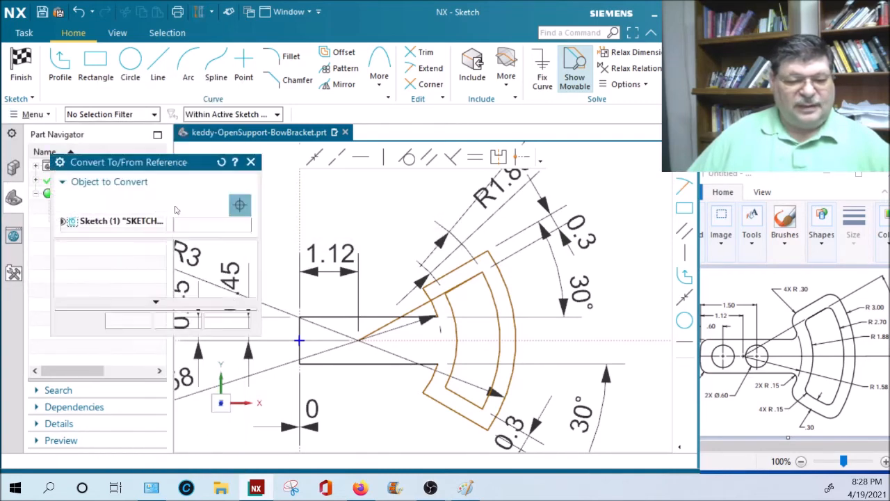
left_click(413, 306)
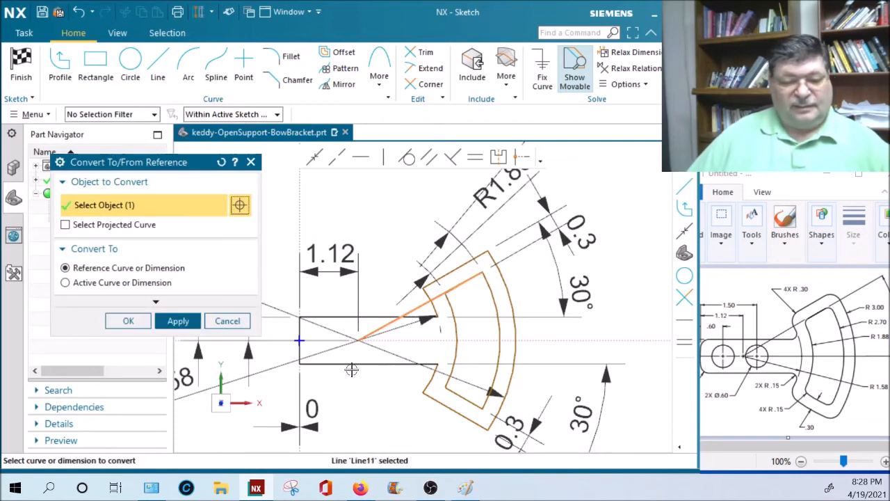
left_click(143, 322)
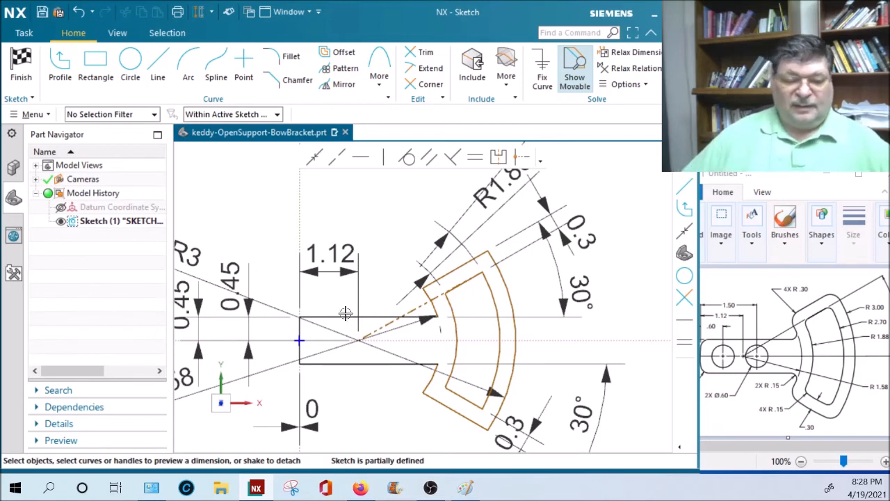
Step: Make the slot's upper slanted edge collinear with the reference line running to the common arc centre
scroll(476, 299, "up", 2)
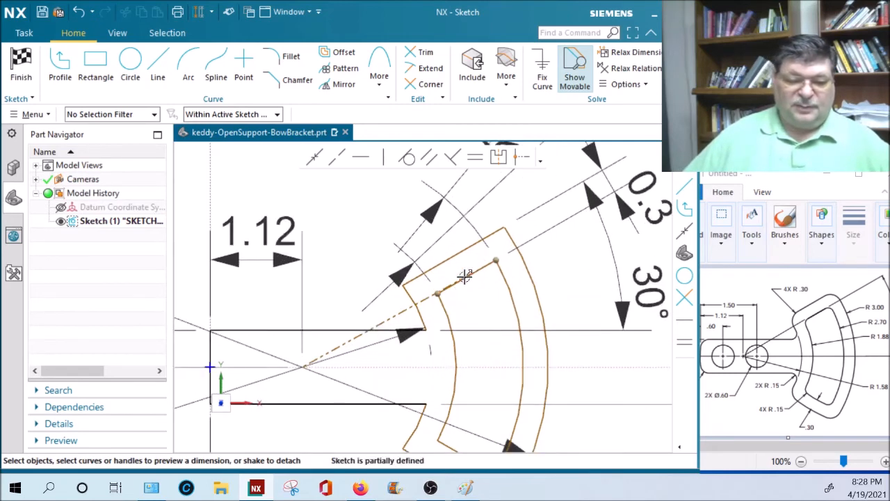
left_click(337, 157)
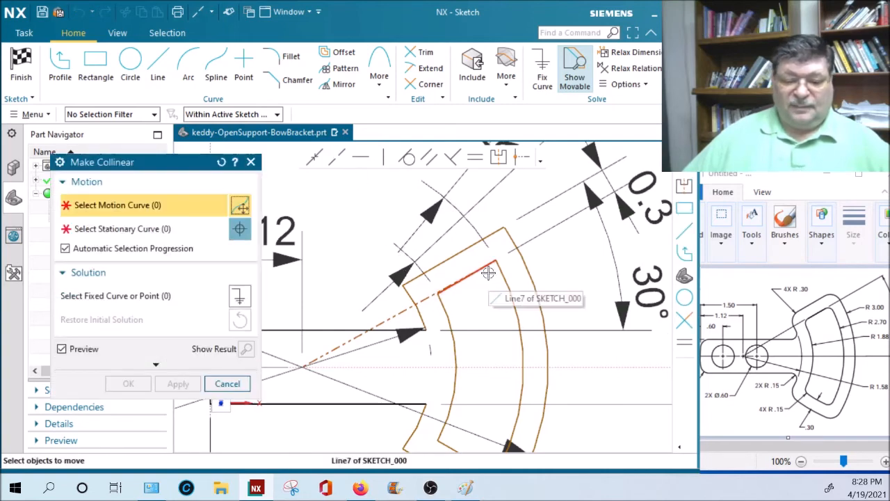
left_click(444, 290)
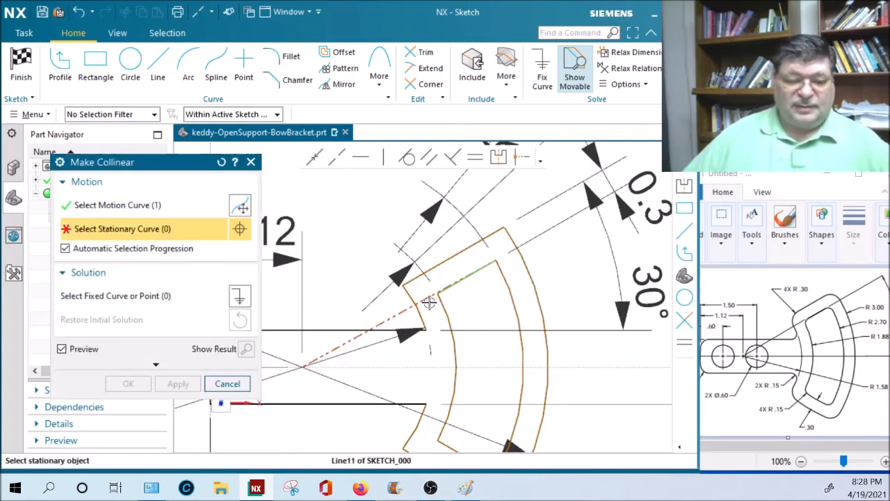
left_click(447, 339)
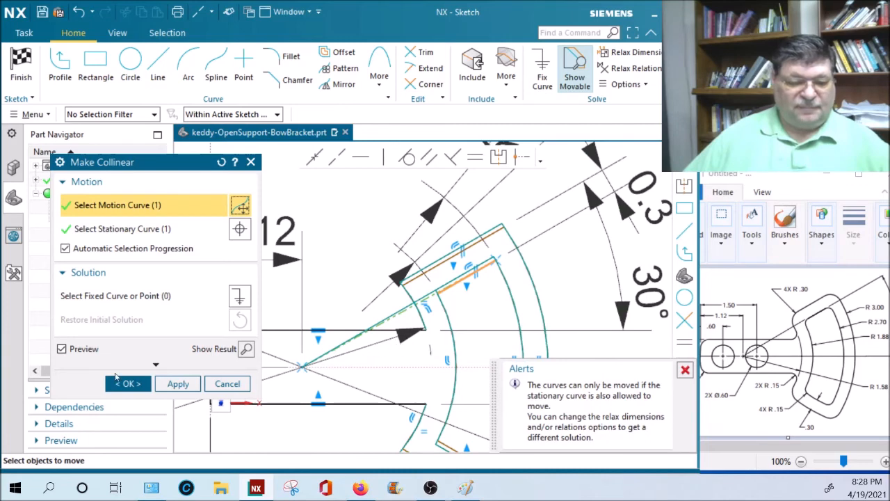
left_click(127, 383)
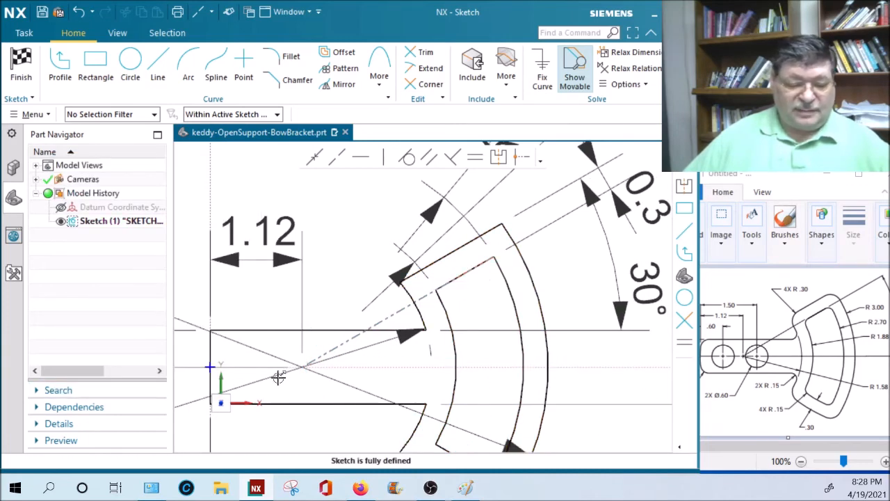
Step: Draw two circles in the arm, centred on the horizontal axis either side of the arc centre, and shift the circle nearer the origin slightly along the axis
scroll(589, 339, "down", 2)
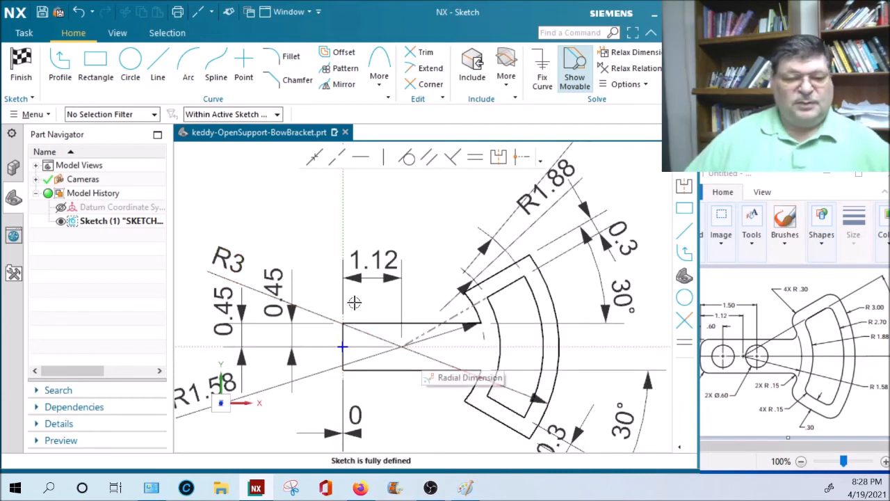
left_click(130, 62)
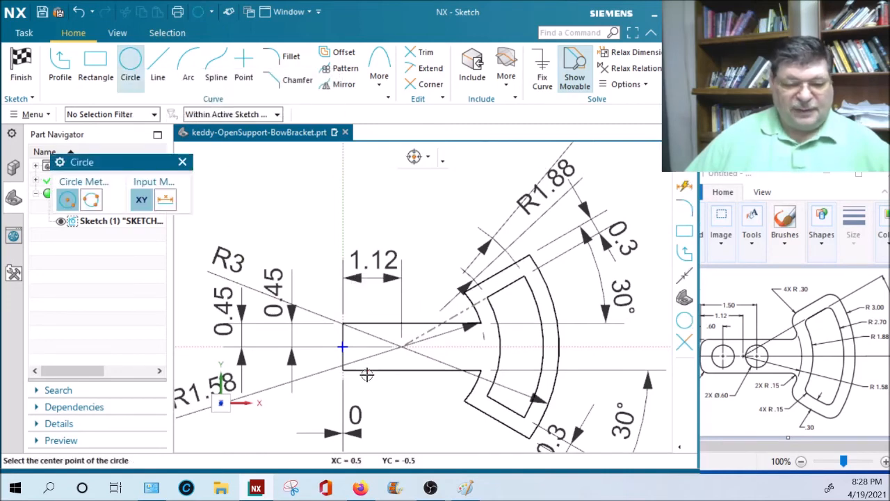
scroll(375, 351, "up", 3)
scroll(375, 352, "up", 2)
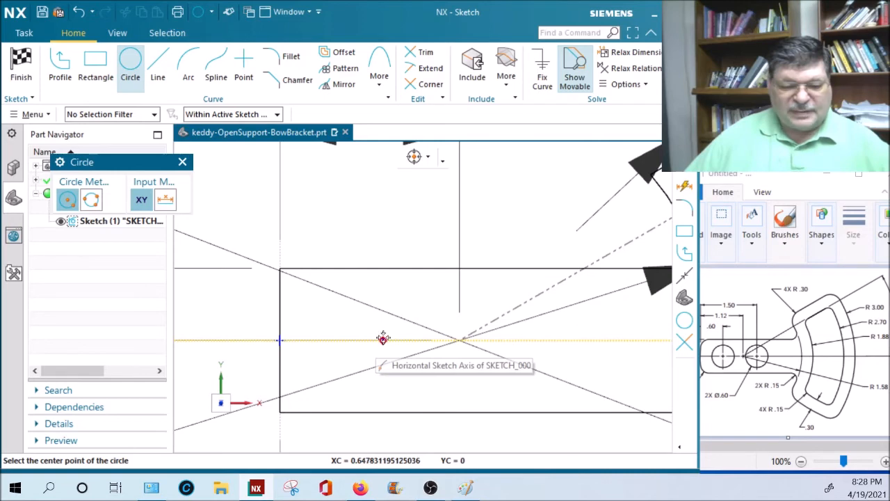
left_click(370, 339)
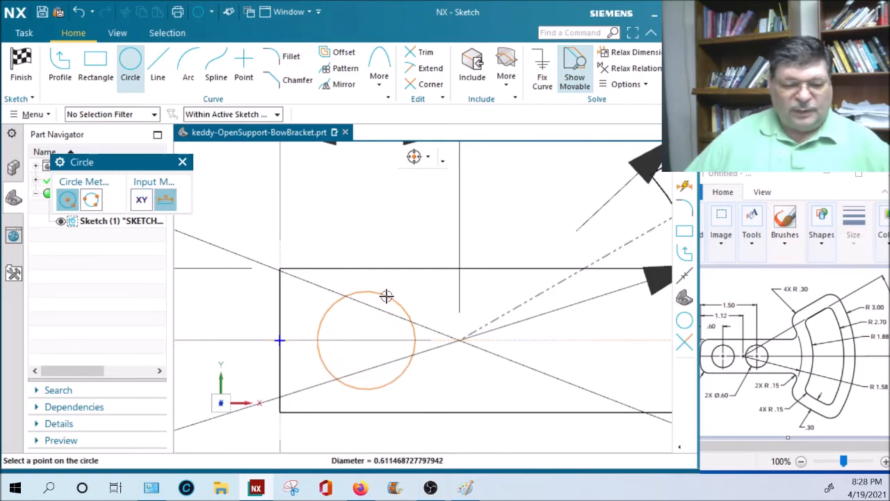
left_click(387, 294)
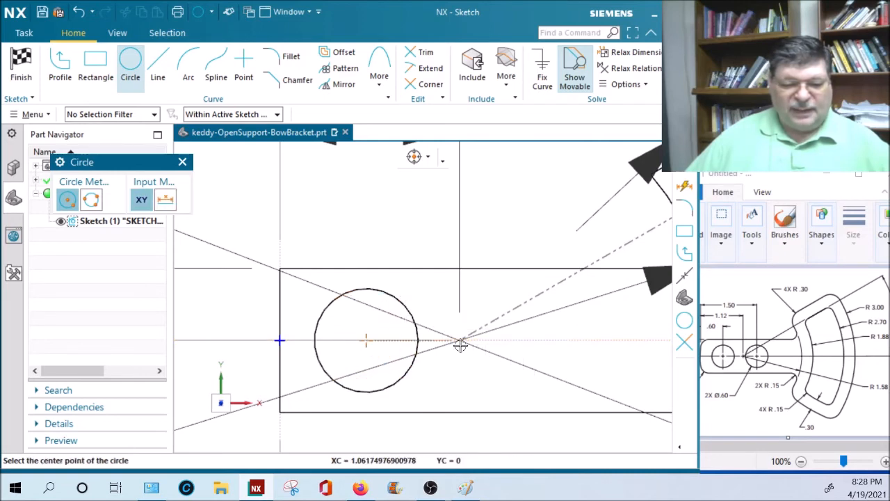
left_click(561, 340)
left_click(592, 310)
key("Escape")
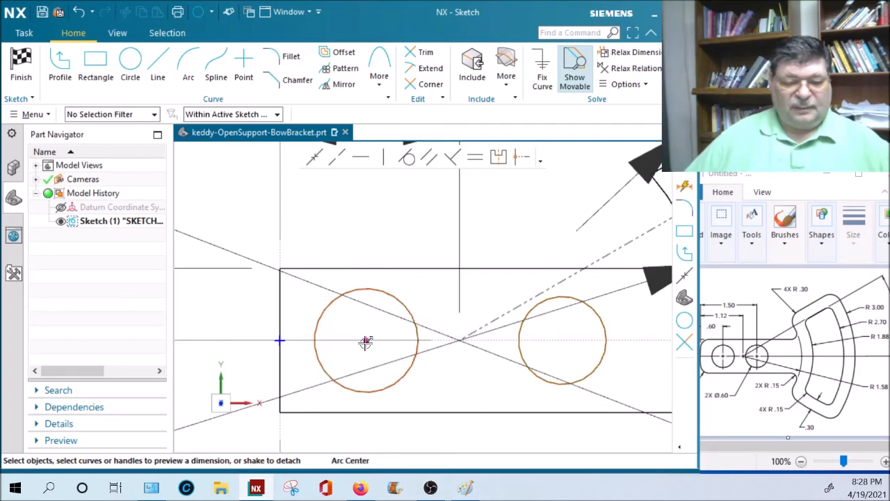
mouse_move(366, 341)
left_mouse_down()
mouse_move(383, 338)
mouse_move(338, 340)
mouse_move(433, 341)
mouse_move(470, 324)
mouse_move(366, 325)
mouse_move(376, 325)
left_mouse_up()
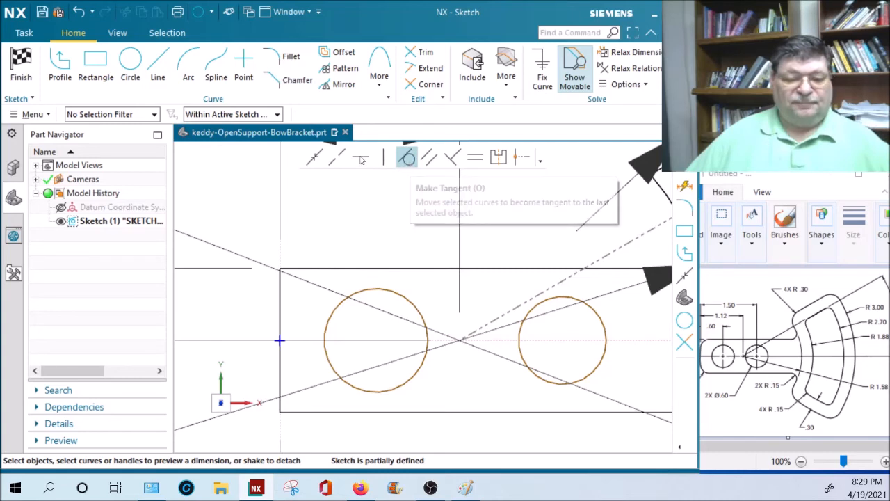
Step: Make the circle nearer the origin equal in radius to the other arm circle
left_click(475, 157)
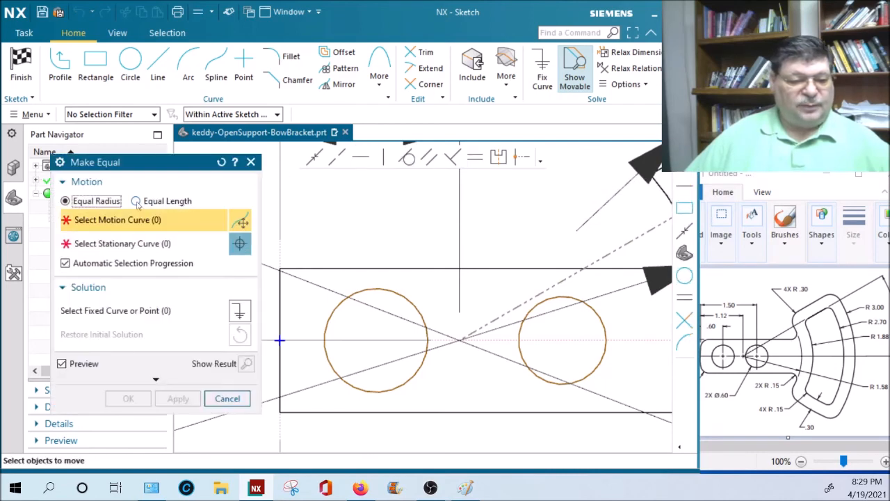
left_click(327, 313)
left_click(592, 324)
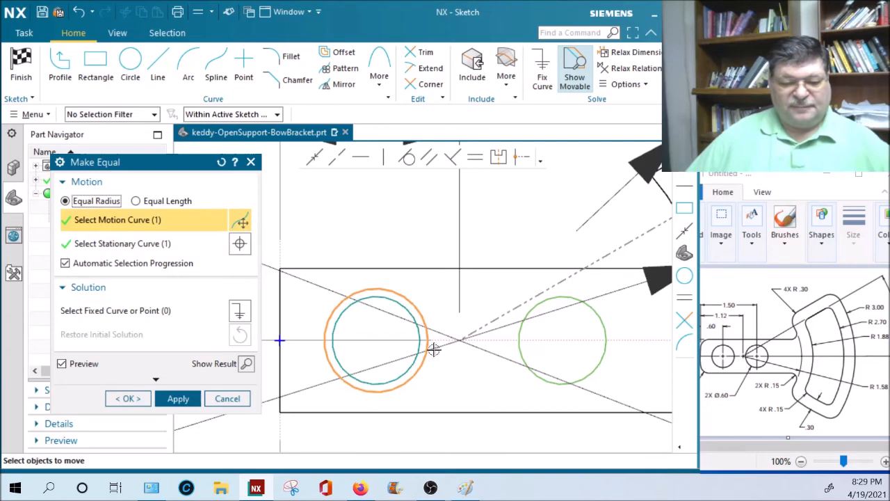
left_click(168, 395)
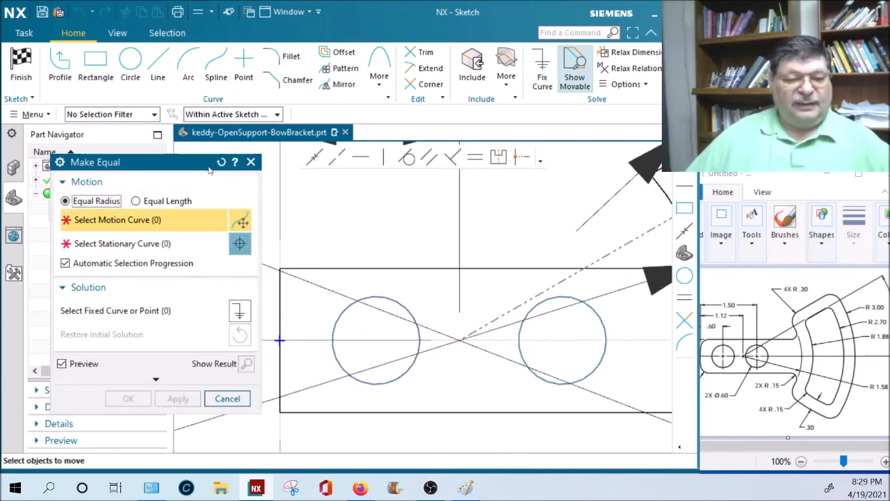
left_click(227, 398)
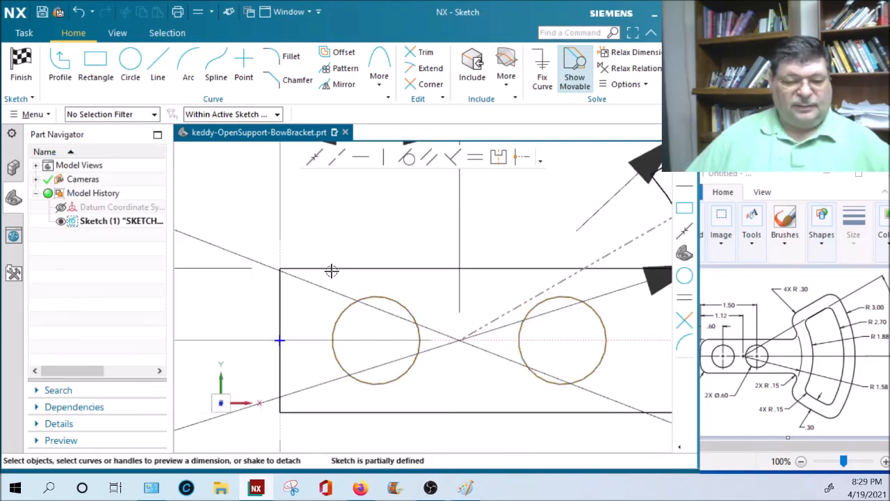
Step: Dimension the diameter of the circle nearer the origin as 0.6 in and place the dimension below the arm, clear of the geometry
left_click(378, 301)
left_click(479, 265)
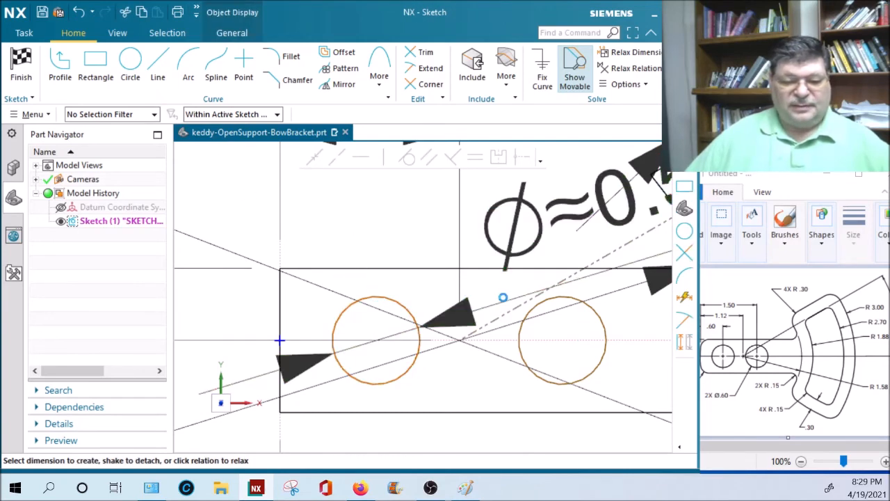
type(".")
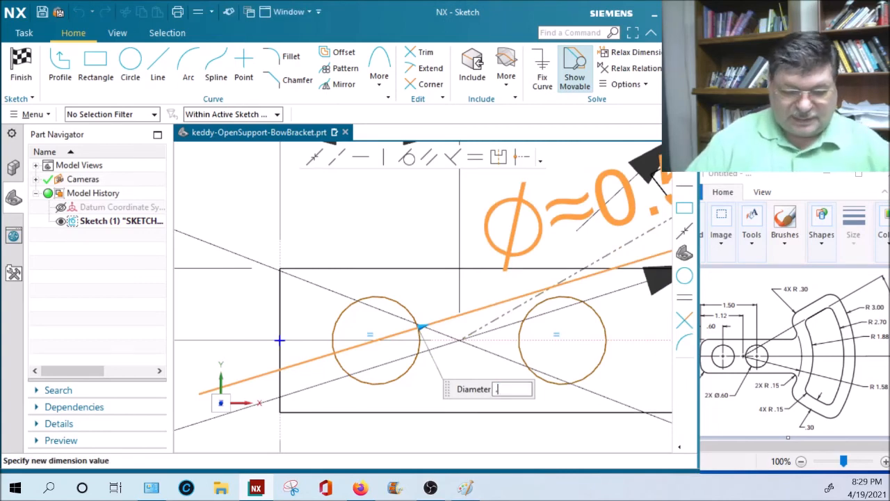
key("Return")
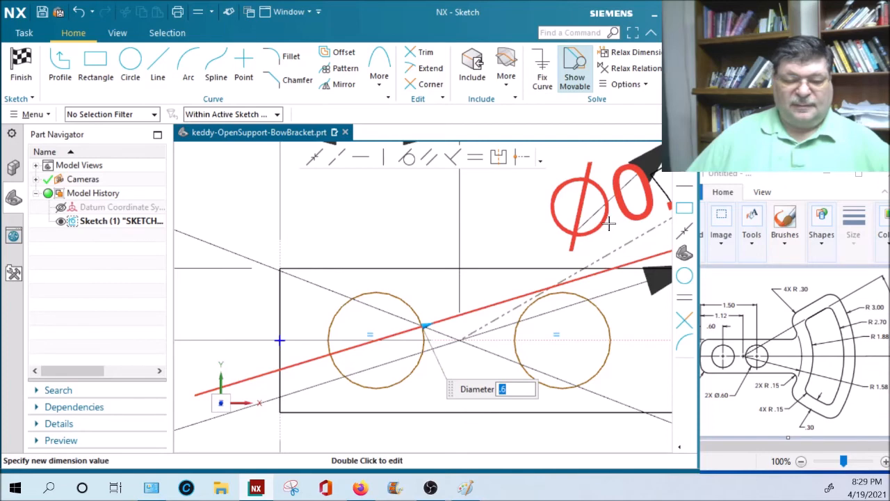
scroll(609, 223, "down", 3)
scroll(540, 264, "down", 1)
left_click_drag(568, 259, 431, 252)
middle_click(431, 252)
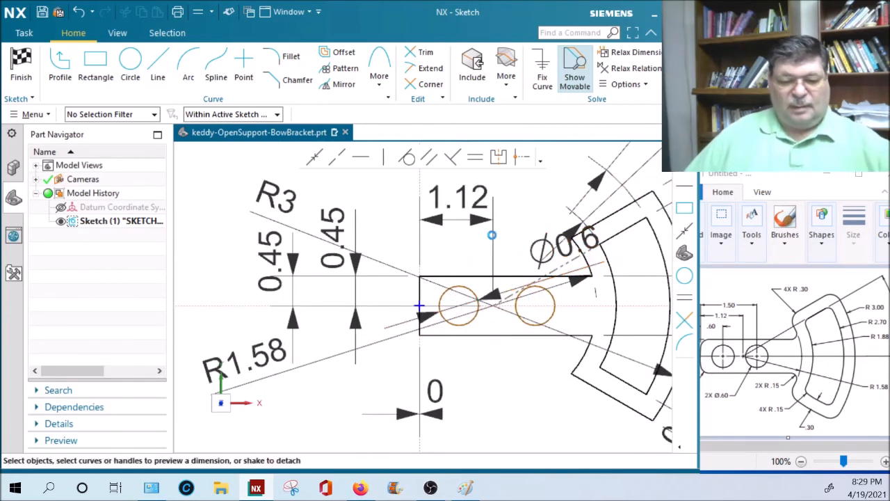
mouse_move(563, 244)
left_mouse_down()
mouse_move(441, 351)
mouse_move(318, 403)
mouse_move(321, 435)
left_mouse_up()
Step: Dimension the distance from the arm's end edge to the nearer circle's centre as 0.6 in and place it above the arm
scroll(445, 292, "up", 3)
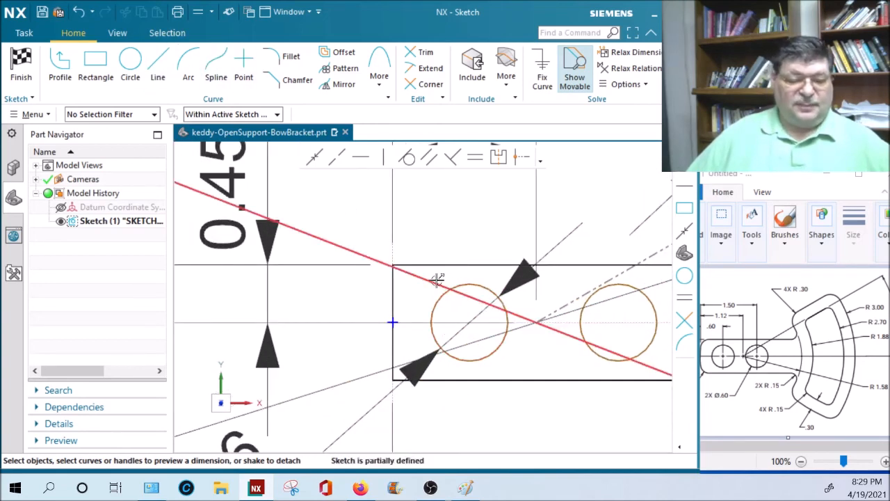
left_click(393, 301)
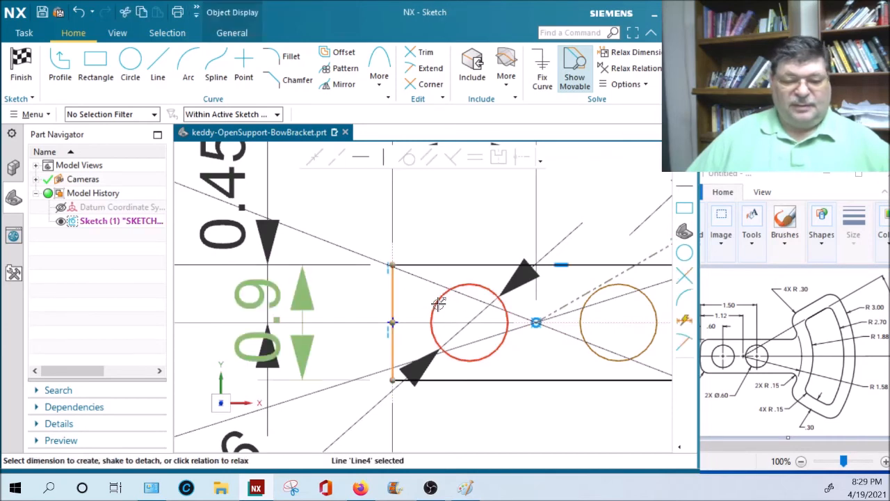
left_click(470, 322)
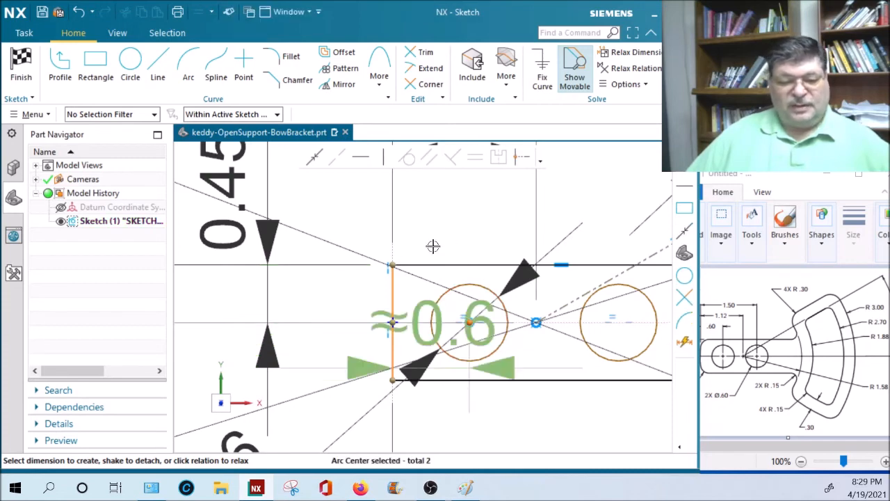
left_click(418, 306)
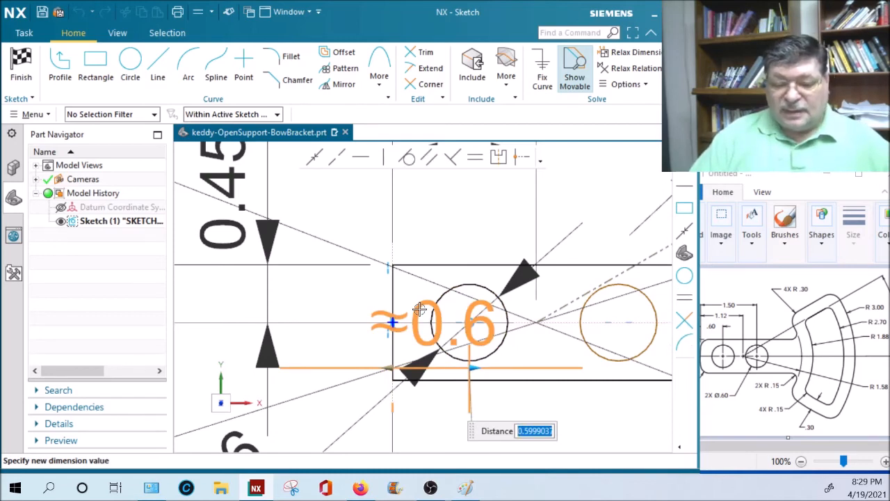
type(".6")
key("Return")
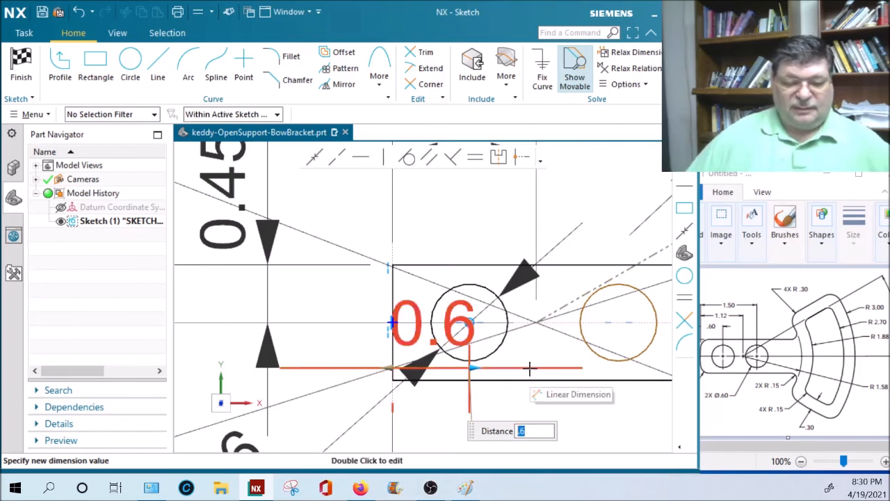
left_click_drag(532, 364, 574, 193)
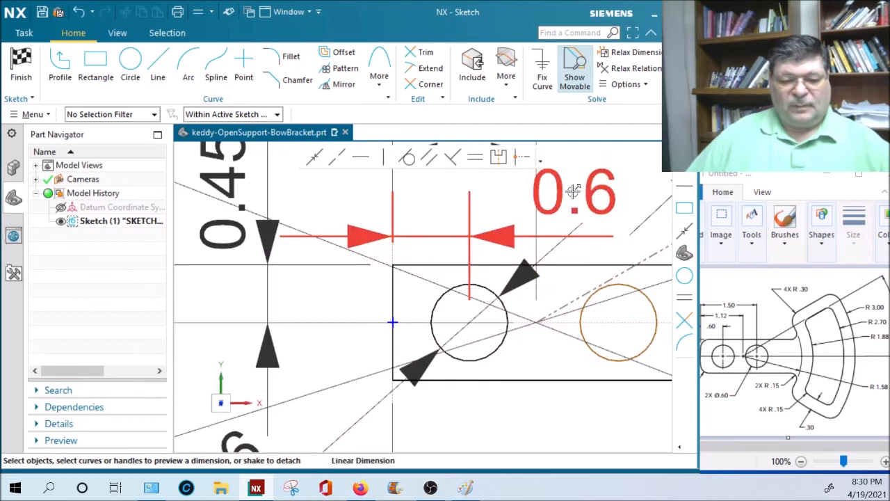
Step: Dimension the distance from the arm's end edge to the farther circle's centre as 1.5 in, placed below the arm
left_click(392, 297)
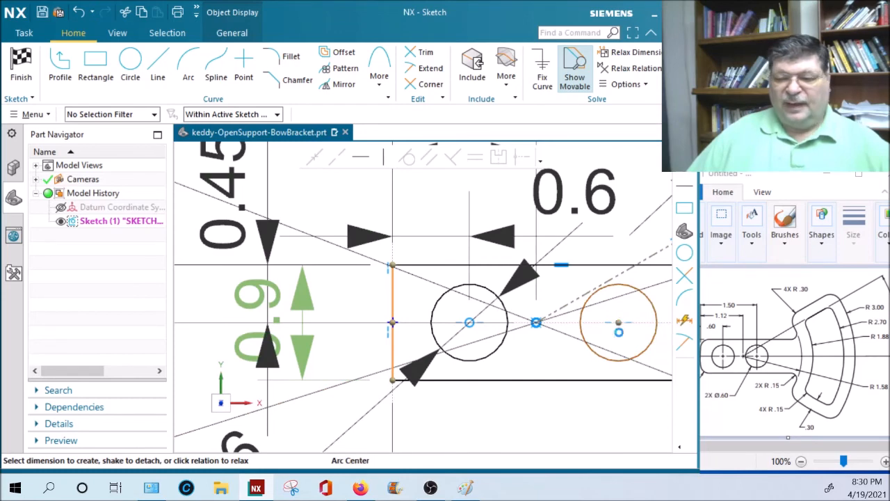
left_click(619, 324)
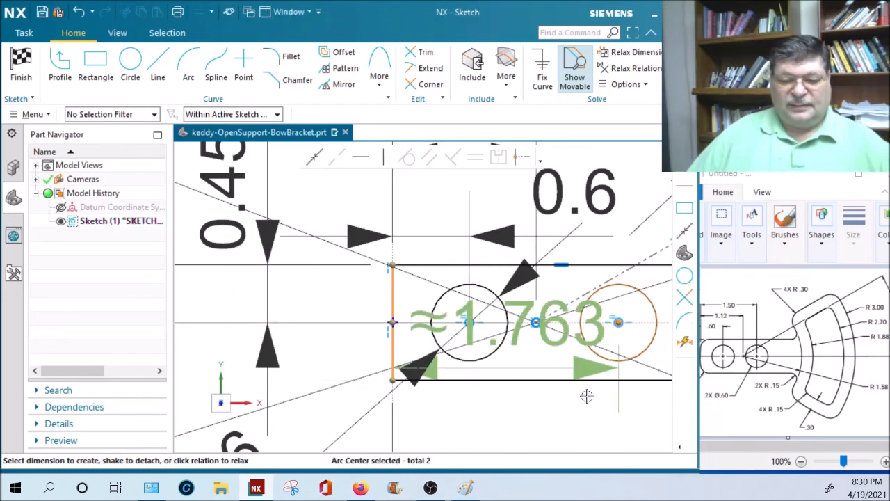
left_click(520, 395)
key("Return")
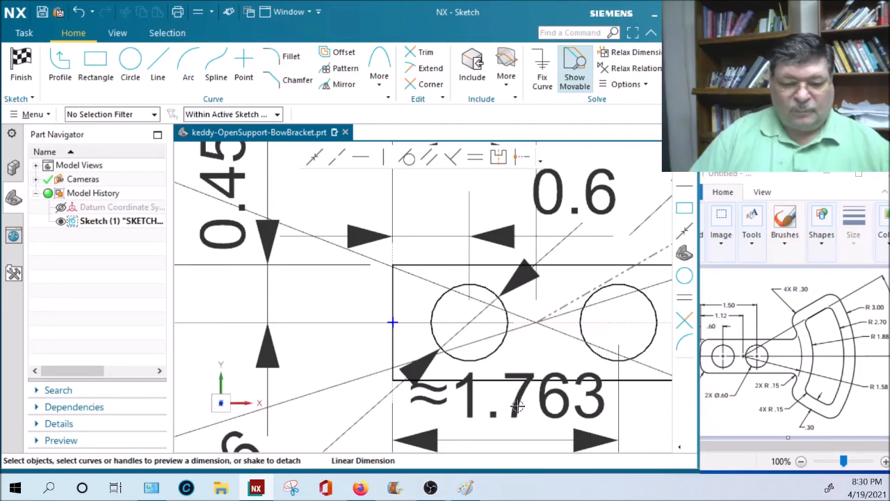
double_click(520, 408)
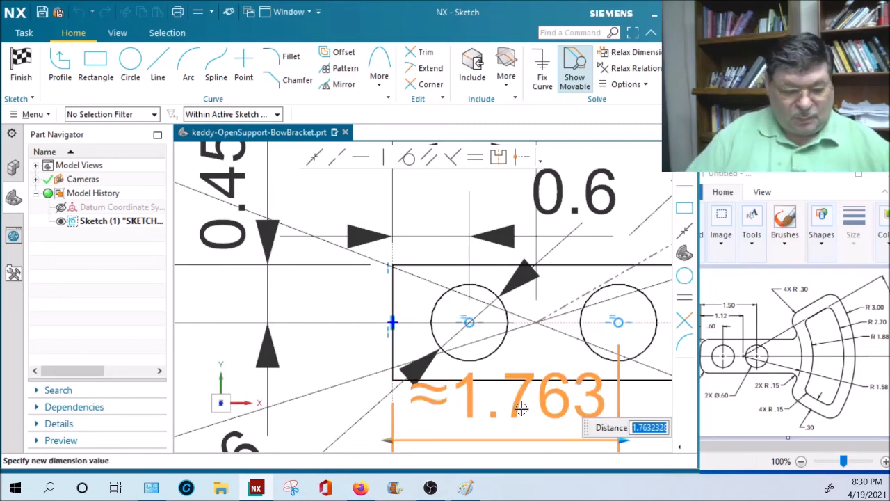
type("1.5")
key("Return")
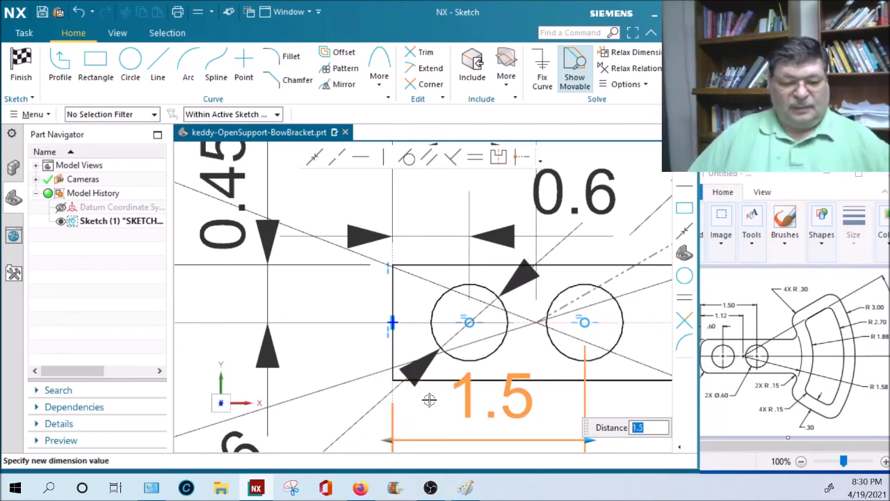
Step: Review the whole dimensioned profile and finish the sketch
scroll(429, 399, "down", 2)
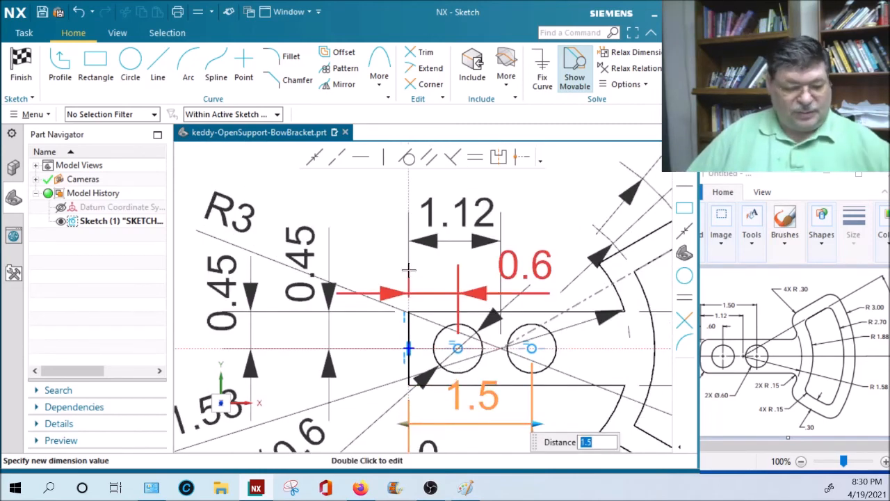
scroll(423, 266, "down", 2)
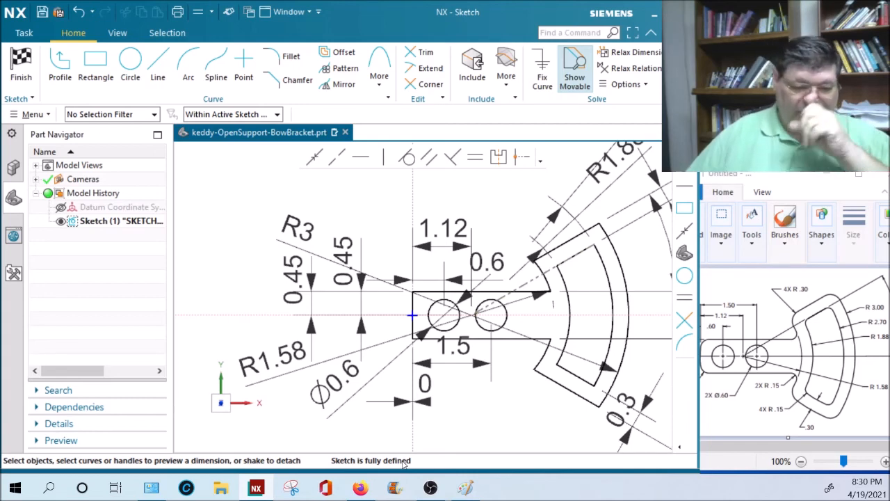
scroll(497, 386, "down", 2)
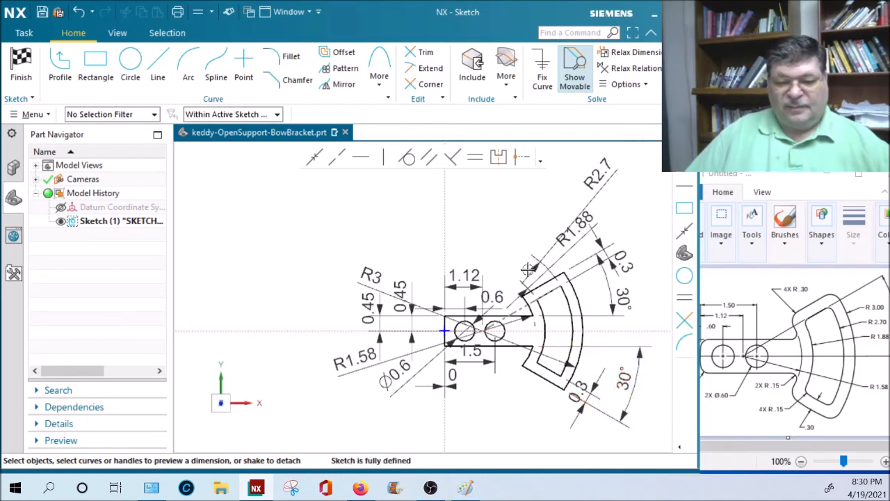
left_click(21, 66)
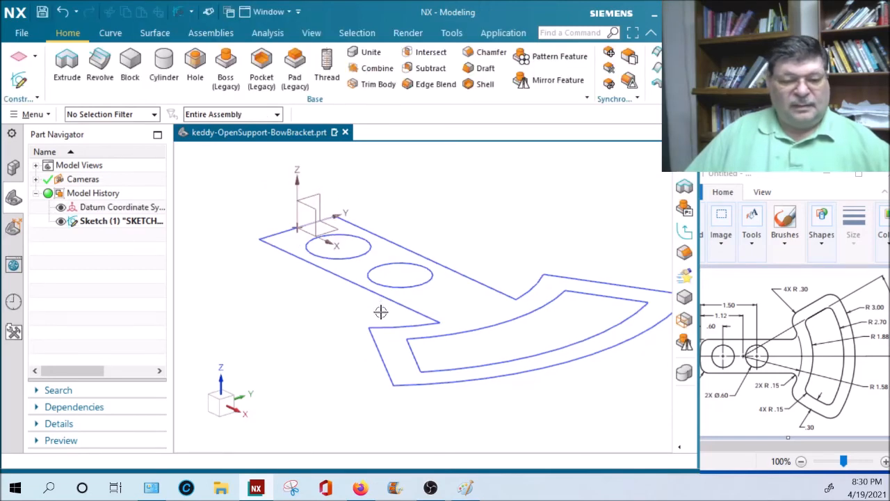
Step: Extrude the whole bracket sketch from 0 to 0.5 in as a new body
left_click(67, 64)
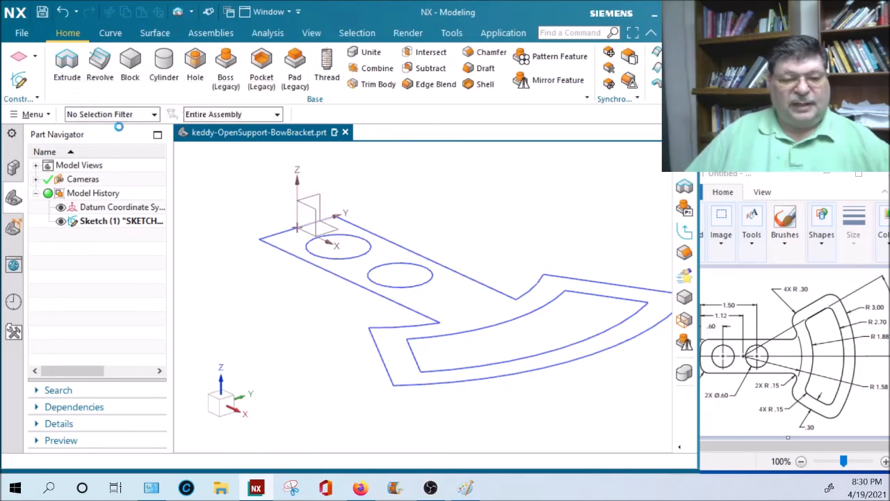
left_click(328, 277)
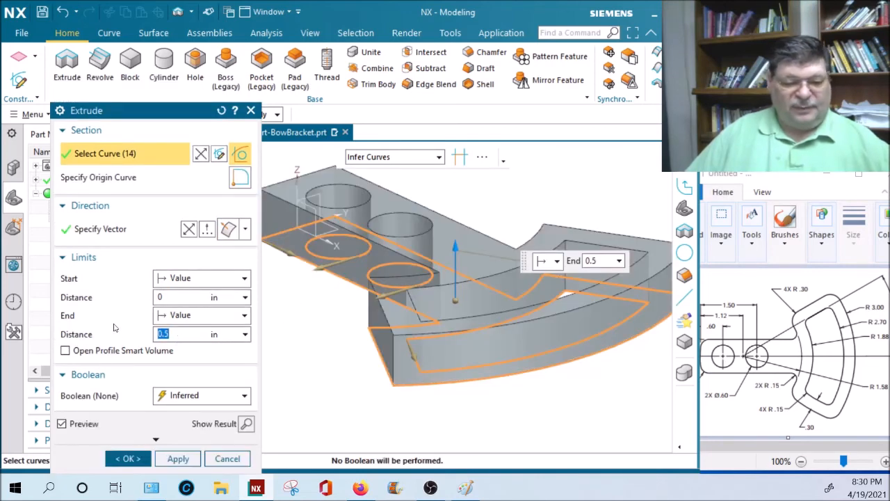
left_click(128, 458)
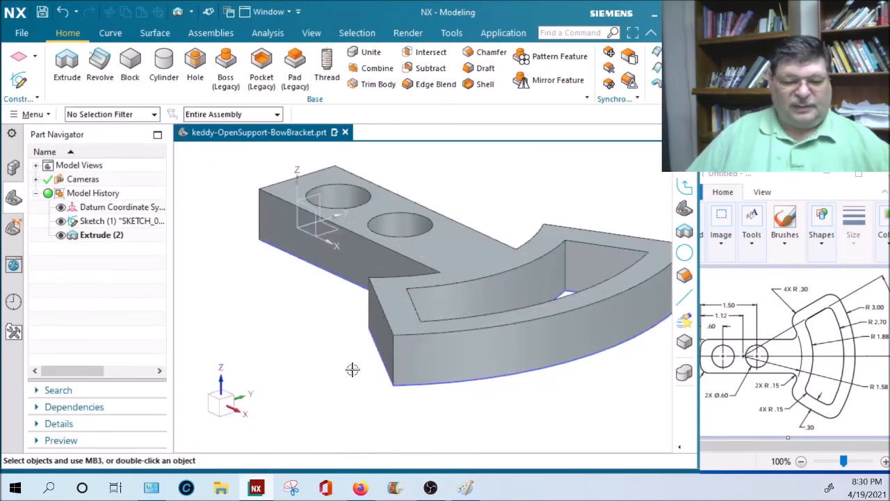
Step: Blend the two vertical corner edges at the arm's free end with a 0.22 in radius
middle_click_drag(352, 383, 393, 411)
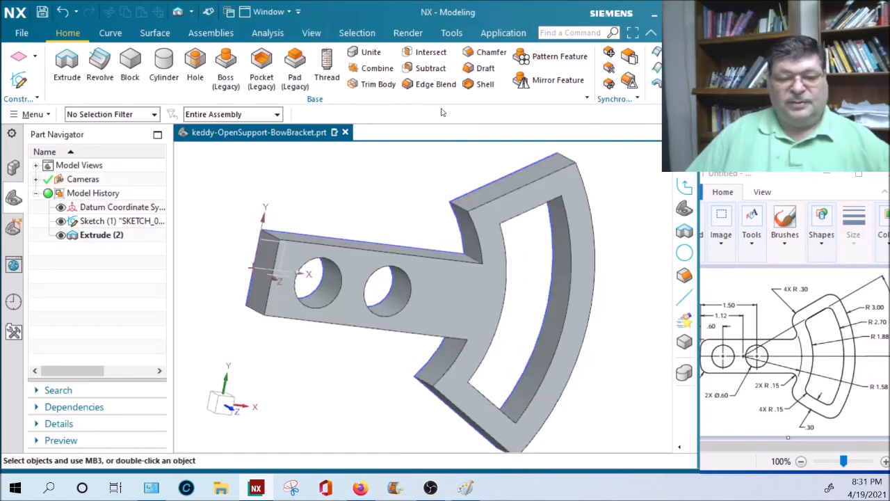
left_click(435, 84)
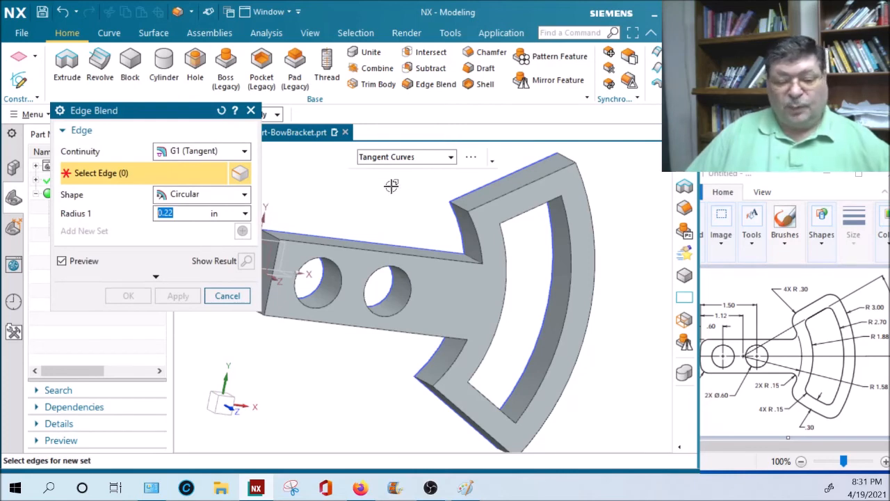
middle_click_drag(356, 205, 410, 203, "shift")
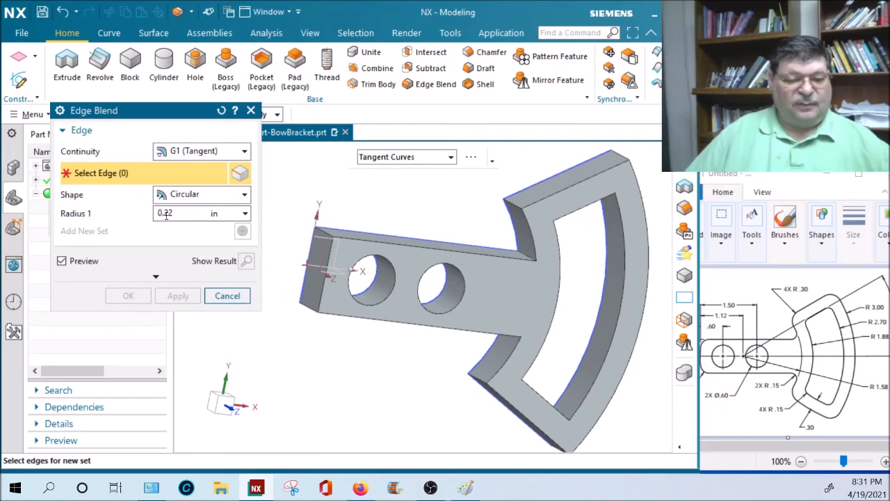
left_click(321, 291)
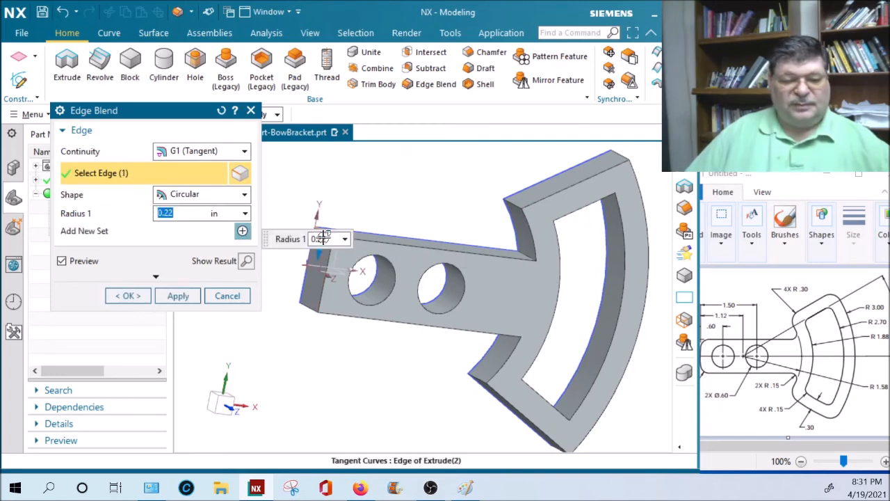
left_click(312, 307)
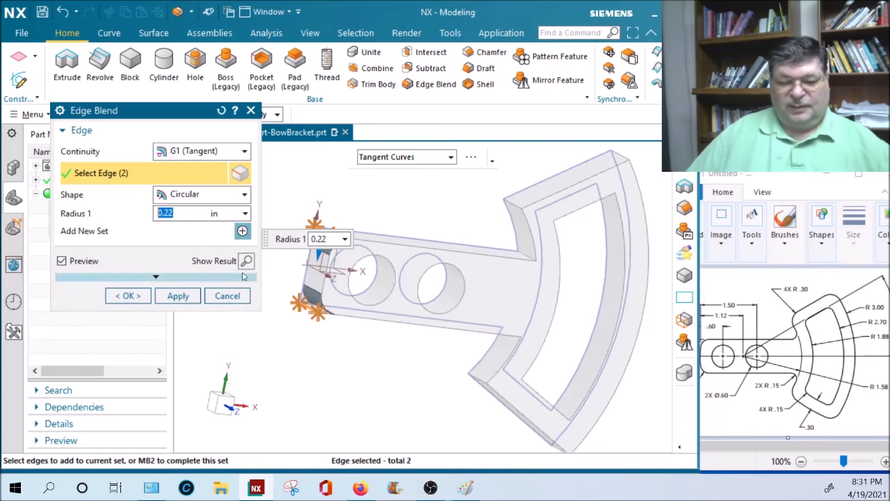
left_click(177, 296)
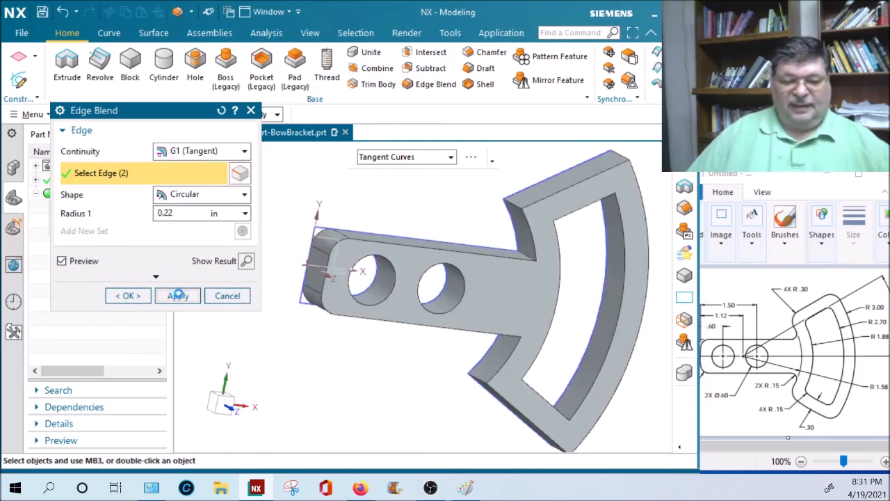
Step: Blend the four outer corner edges of the curved head with a 0.3 in radius
left_click(513, 201)
left_click(622, 156)
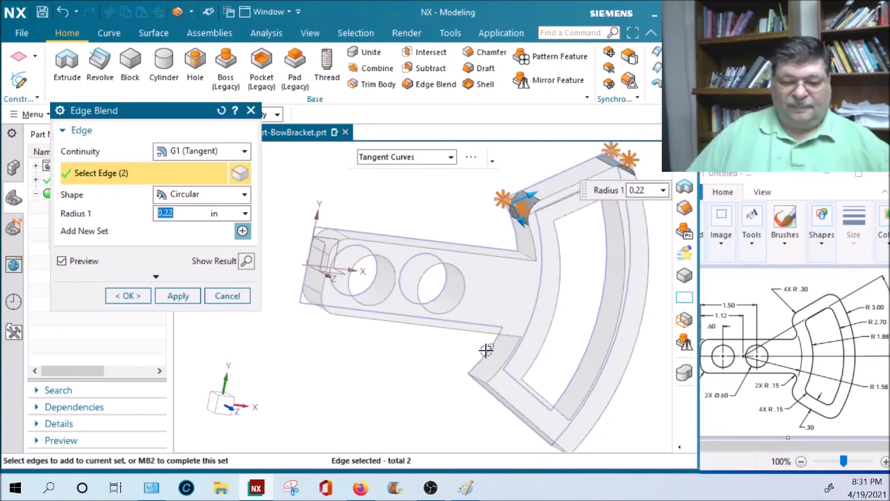
left_click(482, 374)
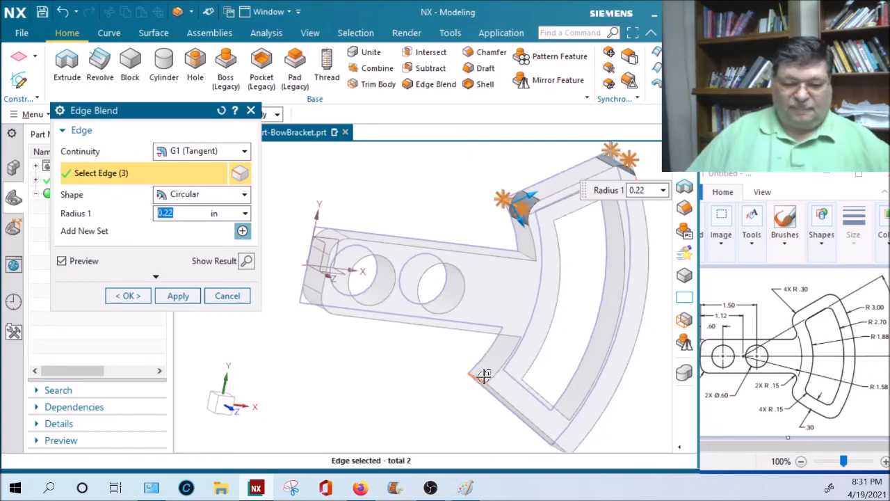
left_click(558, 448)
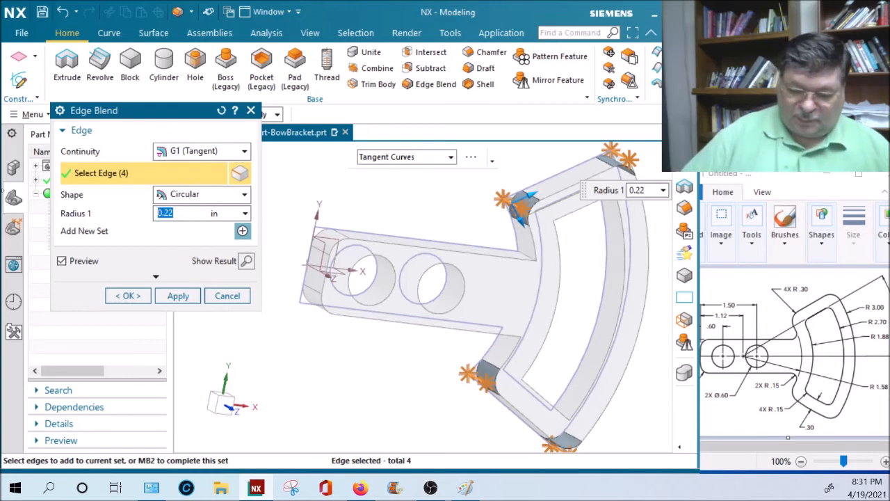
type(".3")
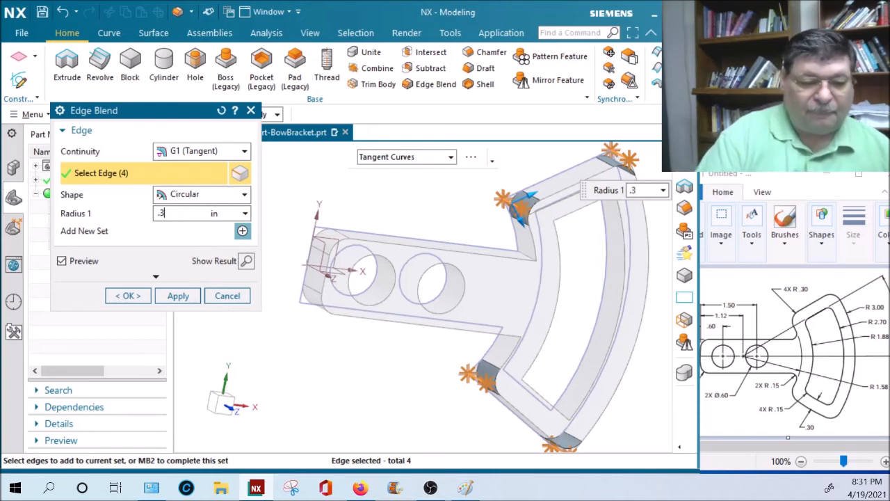
key("Return")
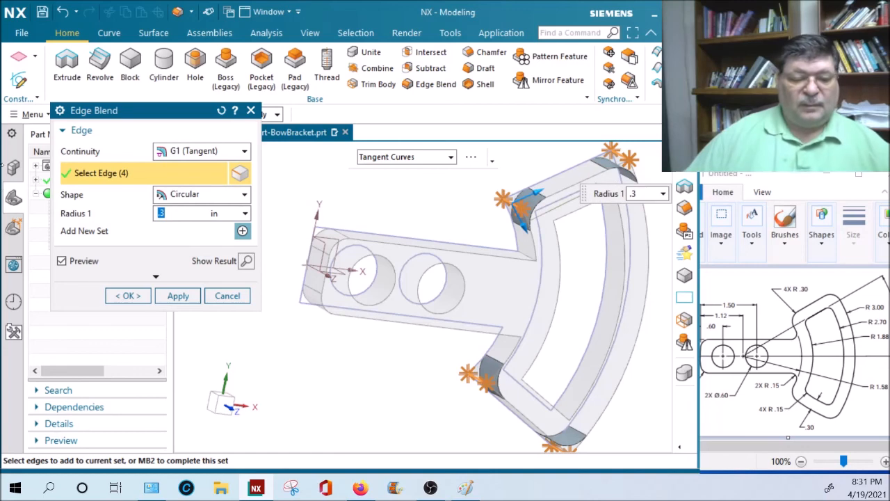
left_click(180, 295)
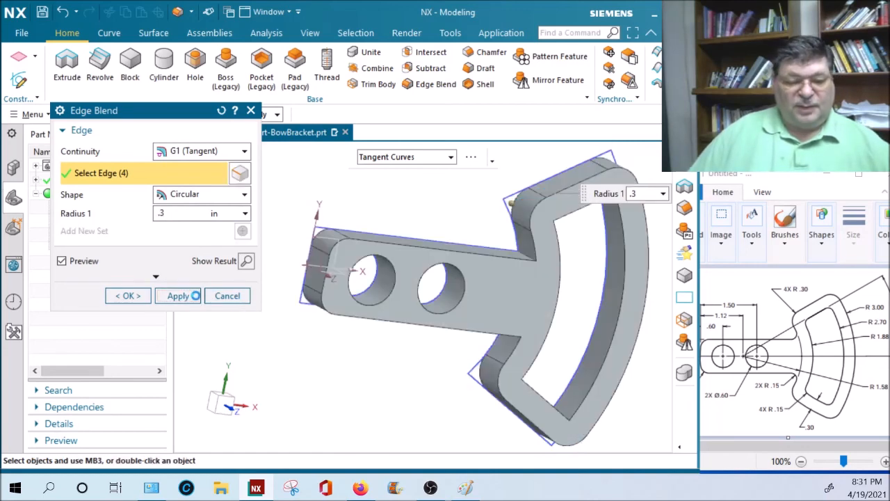
Step: Select the four inner corner edges of the curved slot for a blend and set the radius to 0.15 in
middle_click_drag(590, 311, 549, 219)
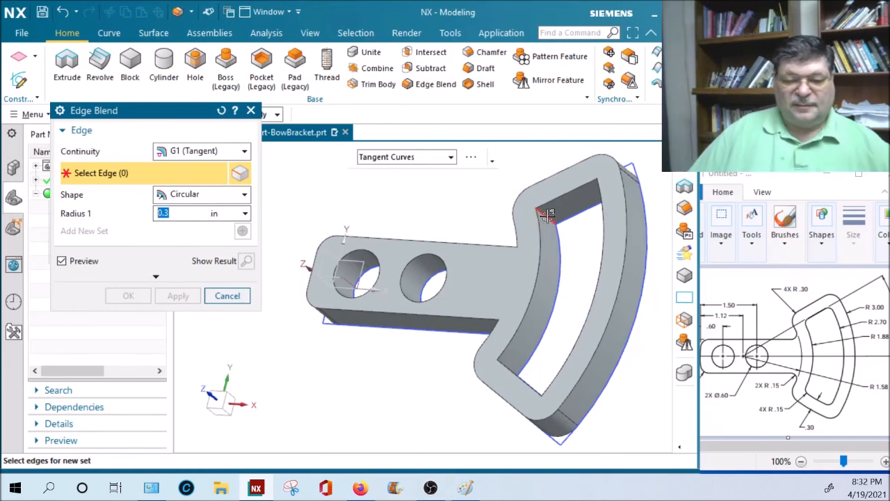
left_click(547, 216)
middle_click_drag(576, 265, 591, 244)
left_click(557, 233)
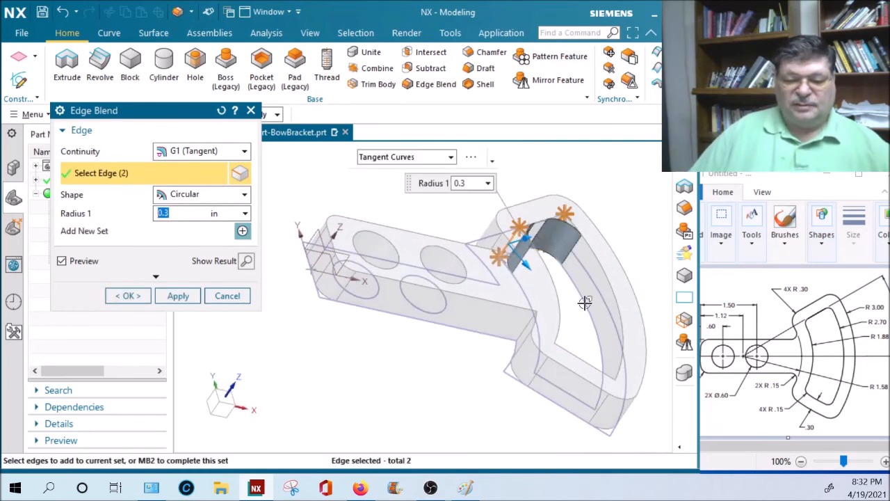
middle_click_drag(588, 318, 550, 339)
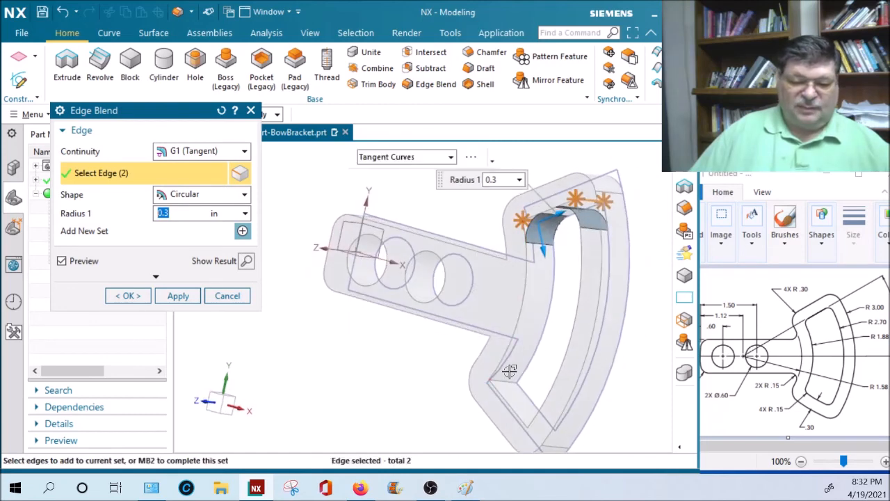
left_click(539, 357)
middle_click_drag(541, 358, 562, 387)
left_click(562, 388)
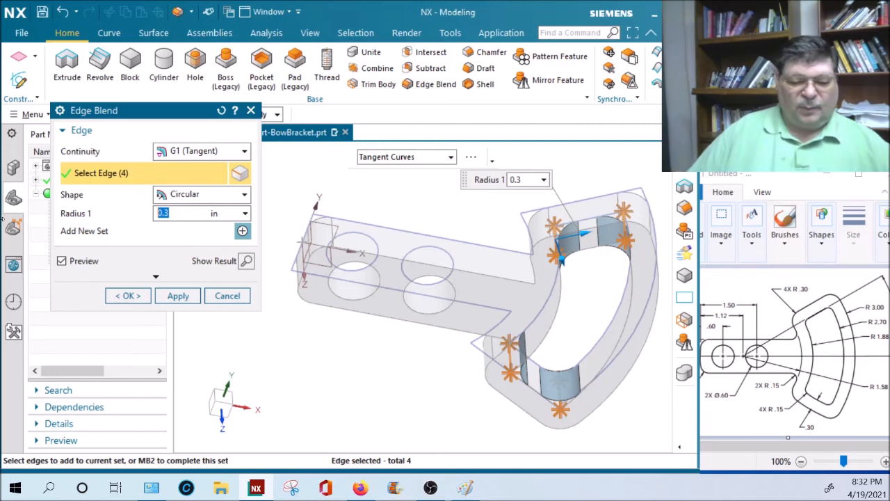
type(".15")
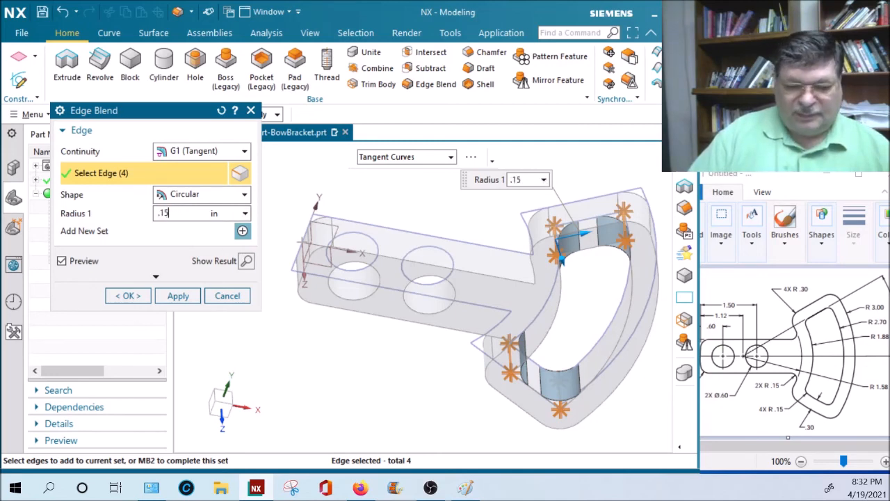
key("Return")
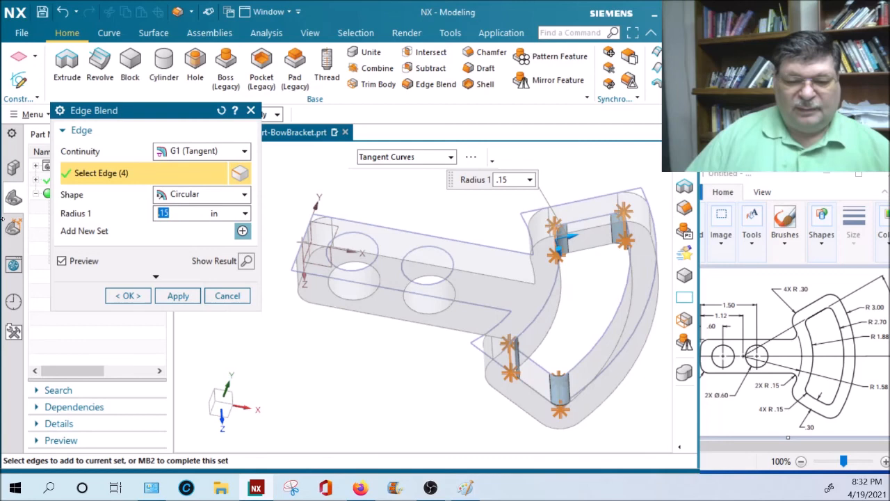
Step: Add the two inside corner edges where the arm meets the head to the 0.15 in blend and complete it
middle_click_drag(526, 240, 530, 264)
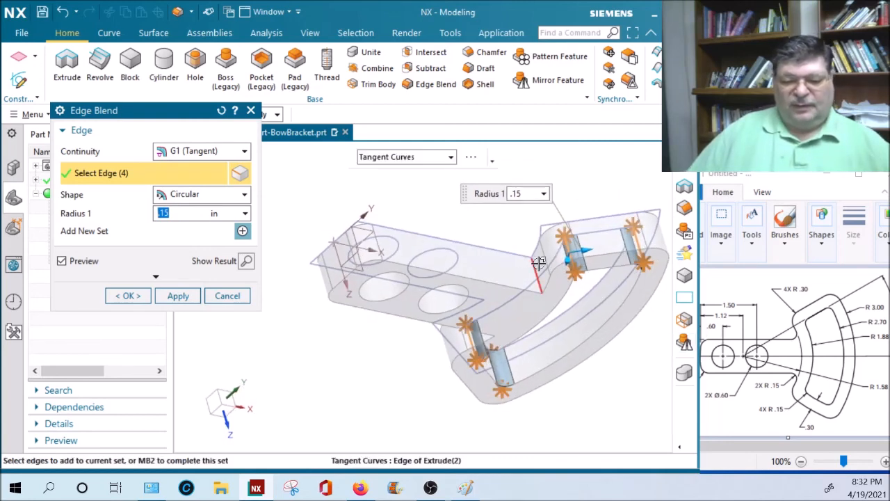
left_click(535, 258)
middle_click_drag(568, 320, 590, 291)
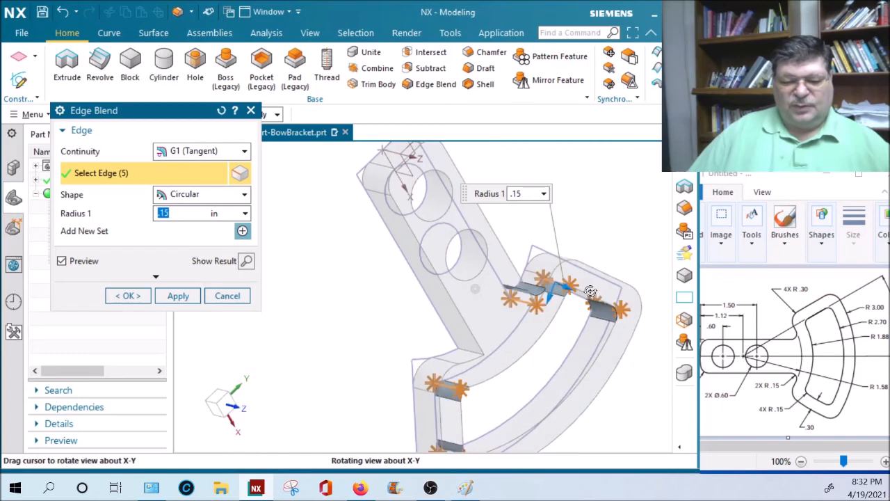
left_click(535, 316)
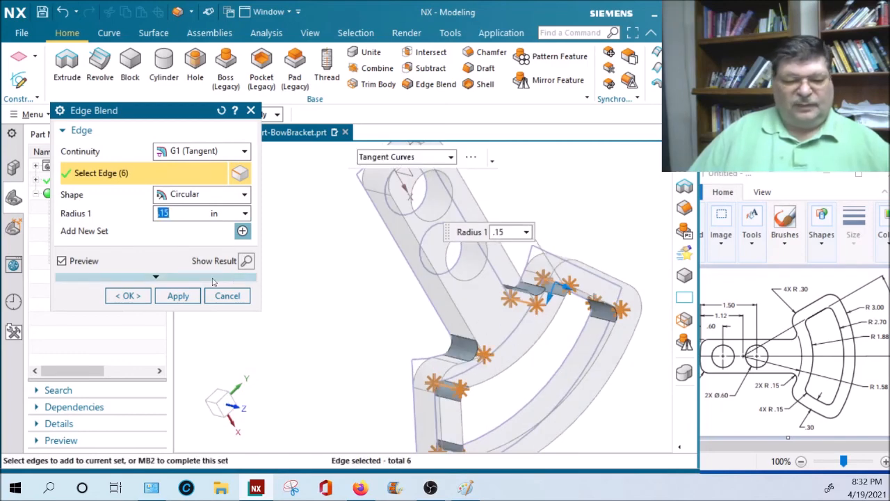
left_click(128, 295)
Step: Check the parameters of the blend on the head's outer corners and leave them unedited
middle_click_drag(543, 357, 561, 367)
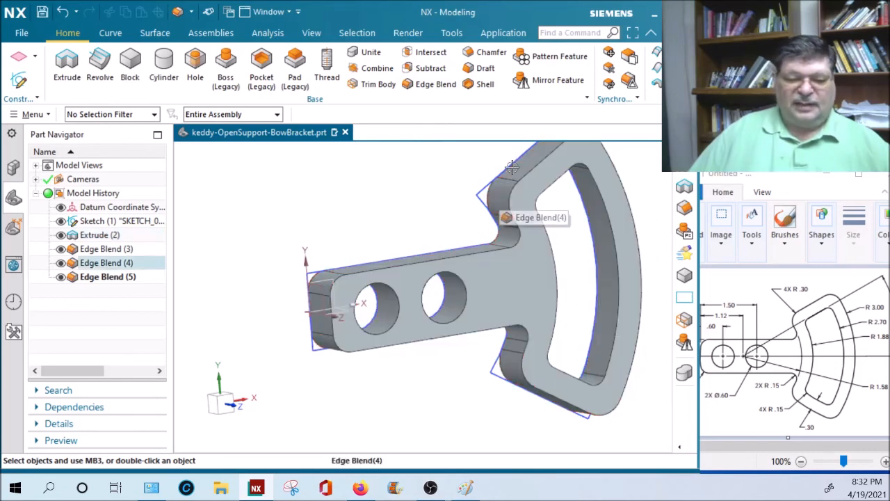
left_click(500, 188)
right_click(501, 187)
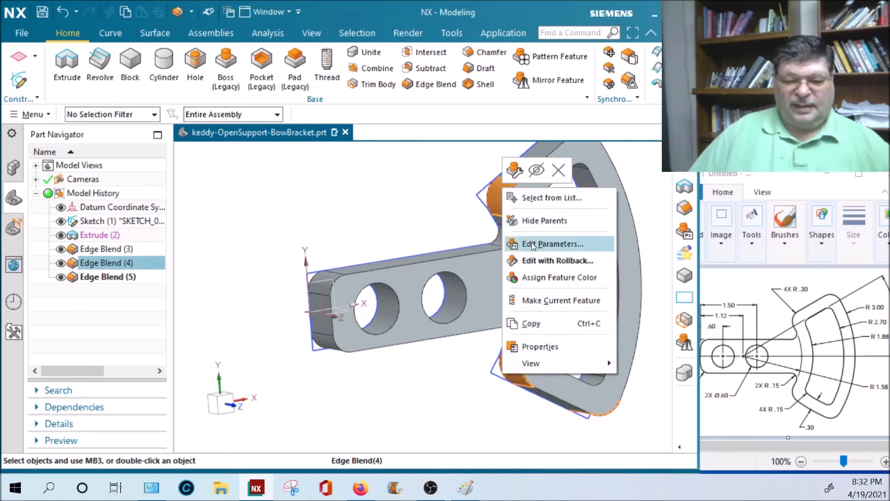
left_click(534, 243)
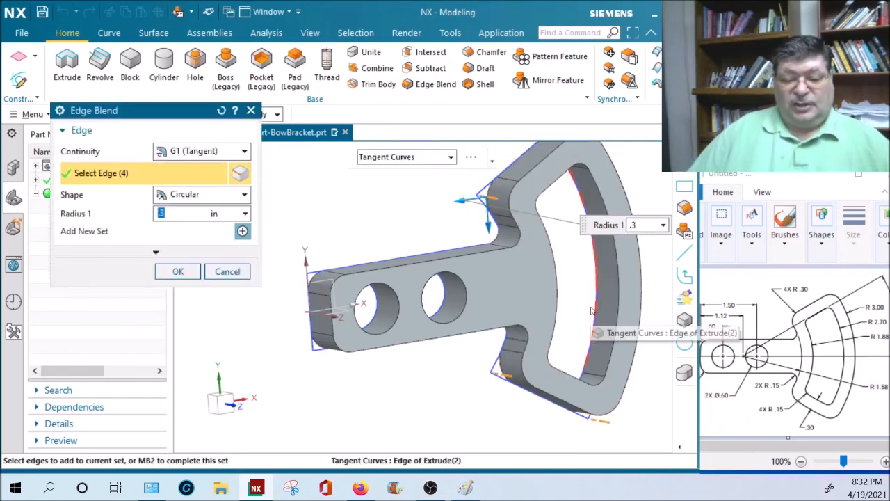
left_click(228, 271)
Step: Check the parameters of the blend on the slot and neck corners and leave them unedited
middle_click_drag(576, 251, 586, 362)
right_click(586, 362)
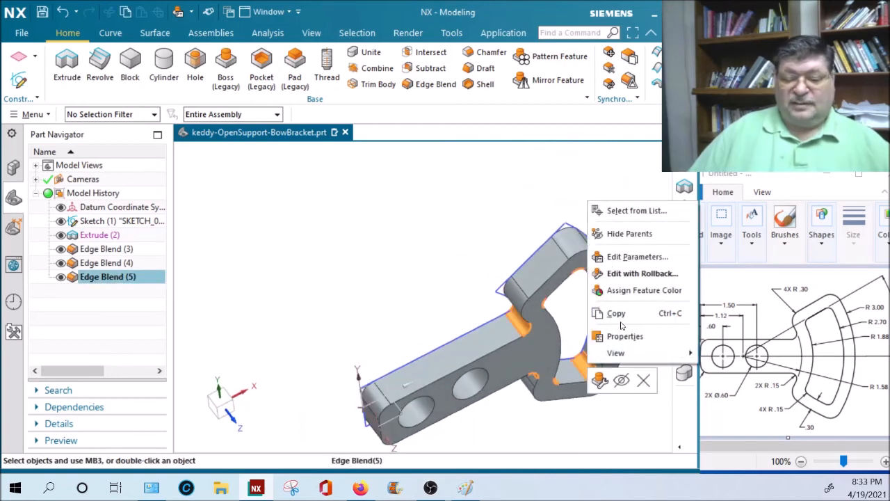
left_click(636, 257)
middle_click_drag(652, 394, 577, 334)
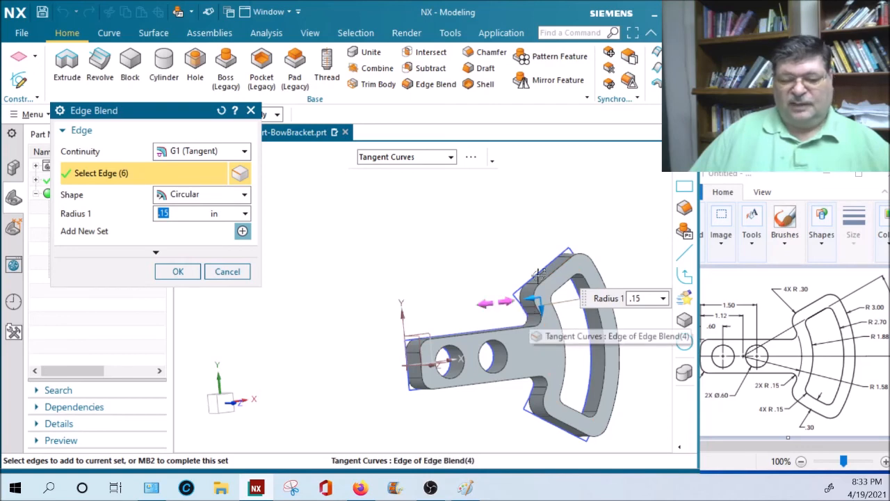
left_click(227, 271)
Step: Try an edge blend along the outer boundary of the bracket's top face using the Tangent Curves selection rule
middle_click_drag(553, 391, 535, 395)
middle_click_drag(536, 395, 488, 332, "shift")
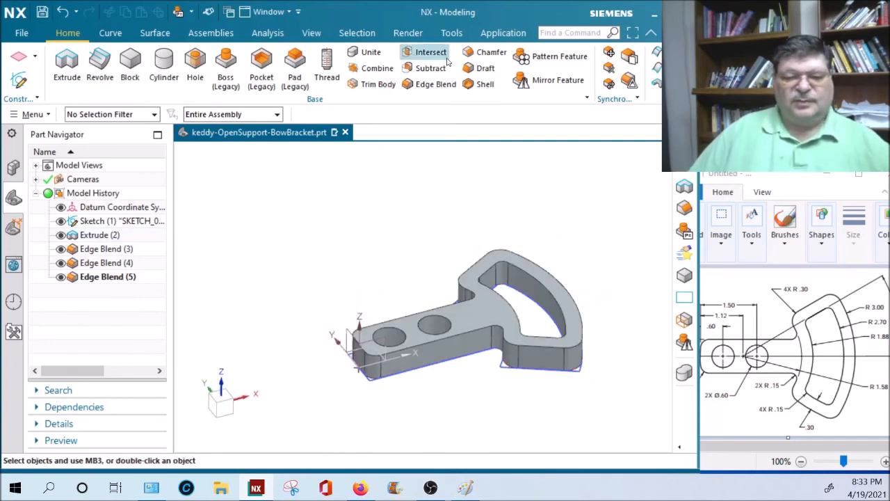
left_click(433, 82)
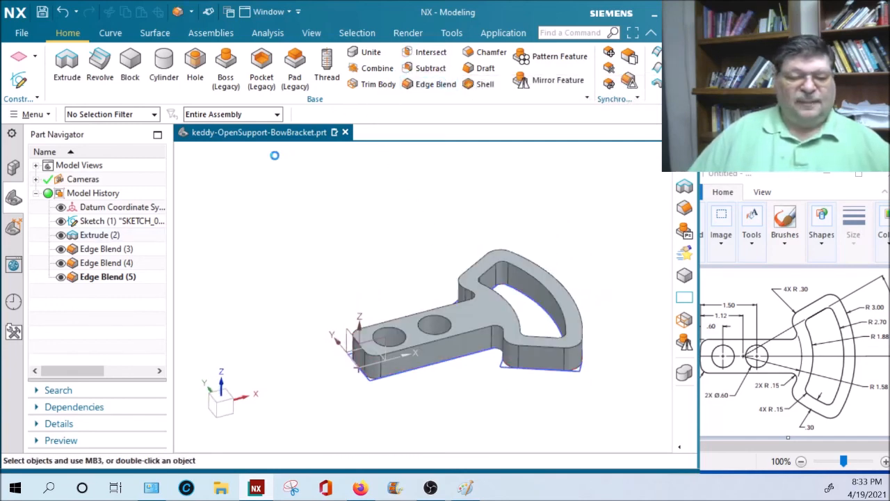
left_click_drag(198, 116, 205, 186)
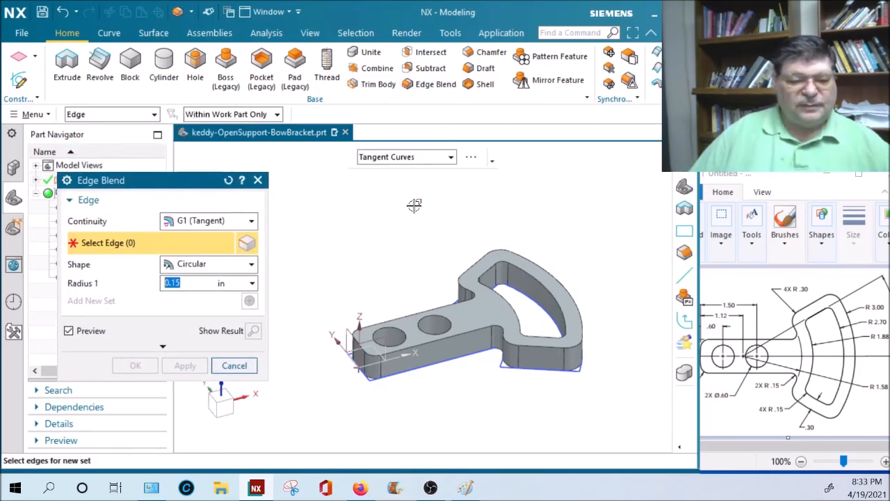
left_click(452, 159)
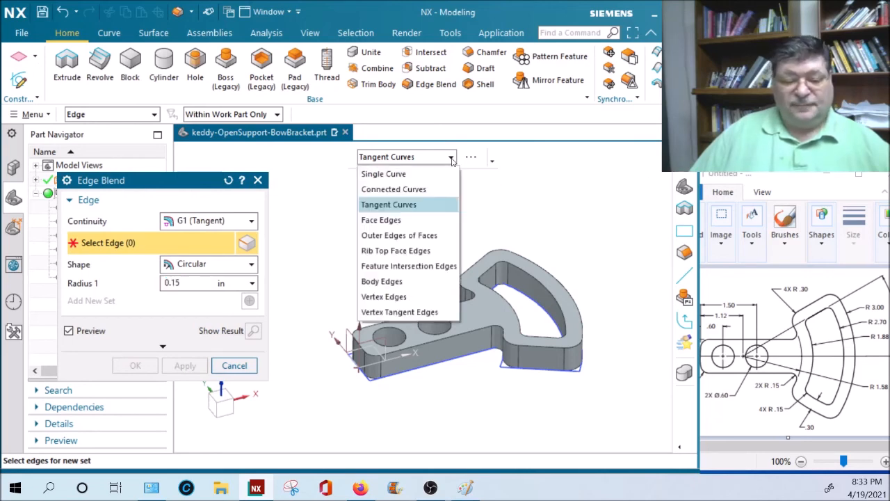
left_click(477, 201)
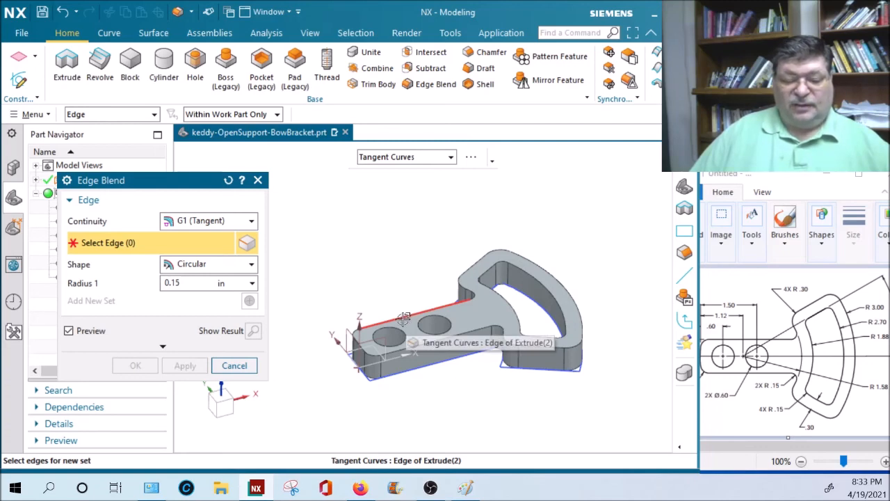
scroll(391, 325, "up", 5)
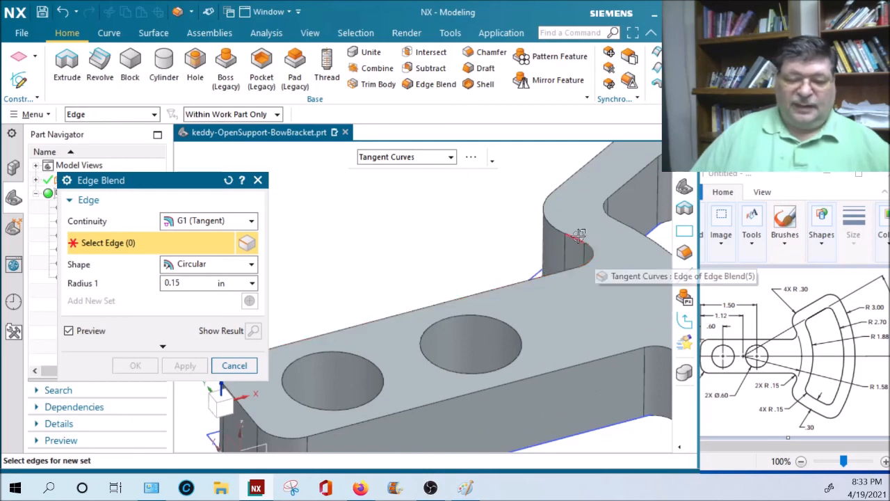
scroll(540, 248, "down", 3)
scroll(540, 248, "down", 1)
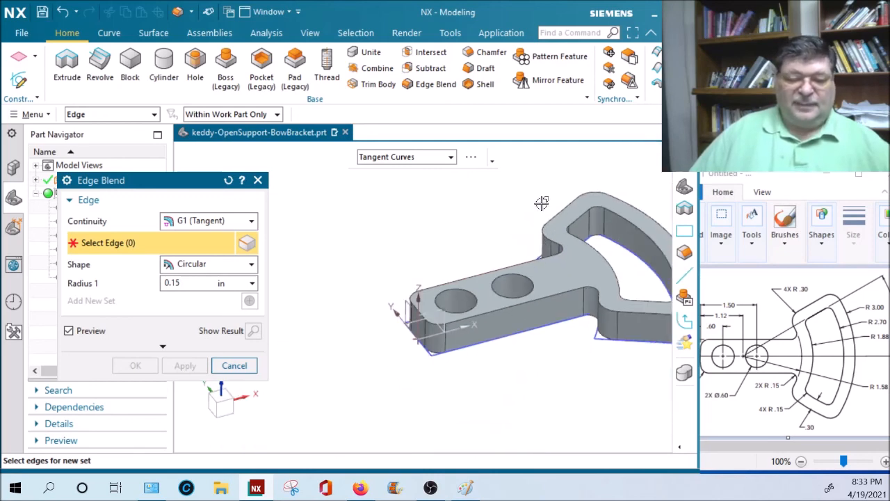
left_click(391, 157)
left_click(477, 271)
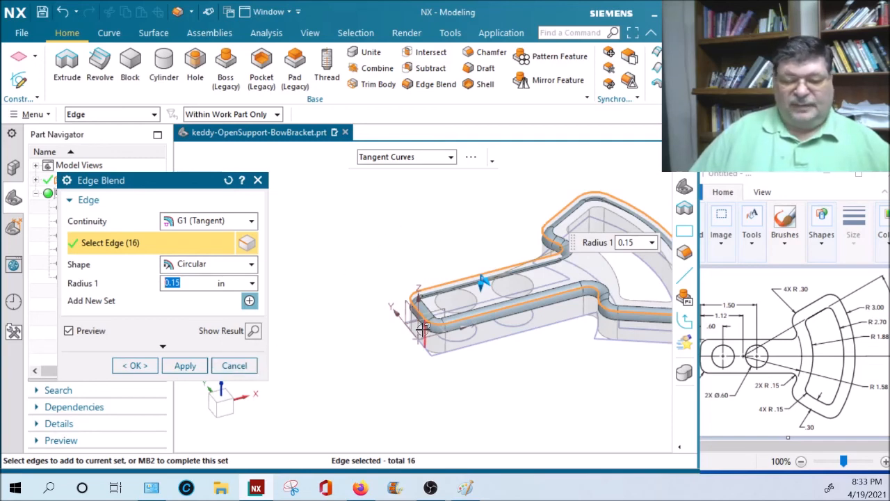
left_click(233, 365)
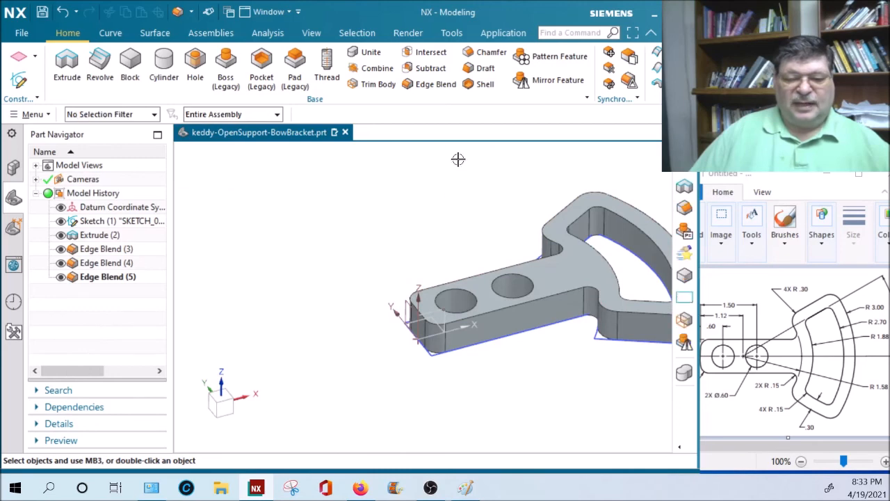
Step: Try an edge blend on only one long straight top edge of the arm using the Single Curve selection rule
left_click(430, 84)
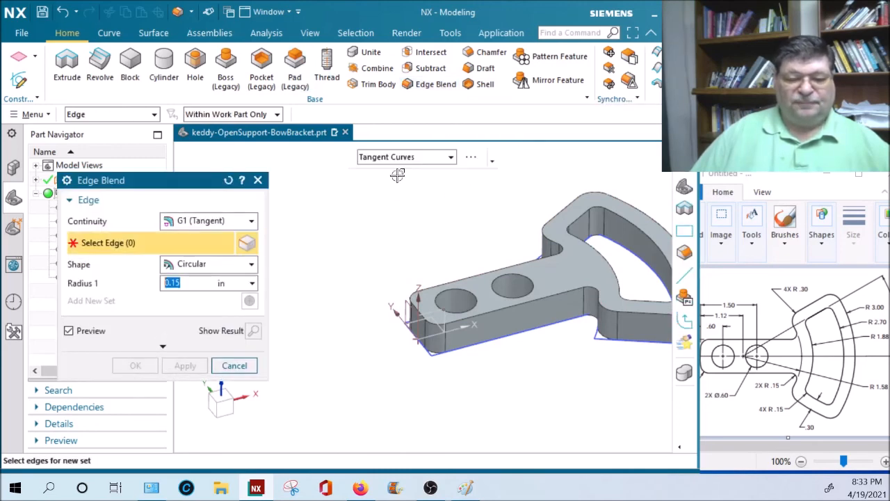
left_click(395, 161)
left_click(390, 175)
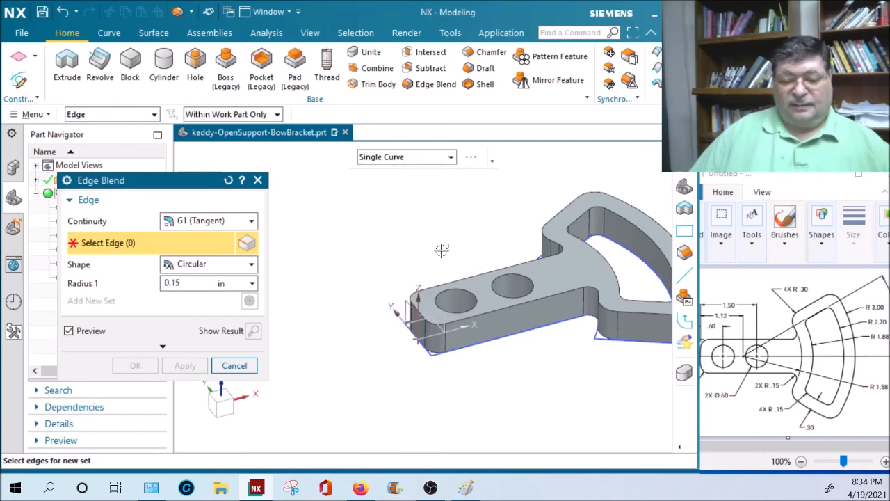
left_click(467, 278)
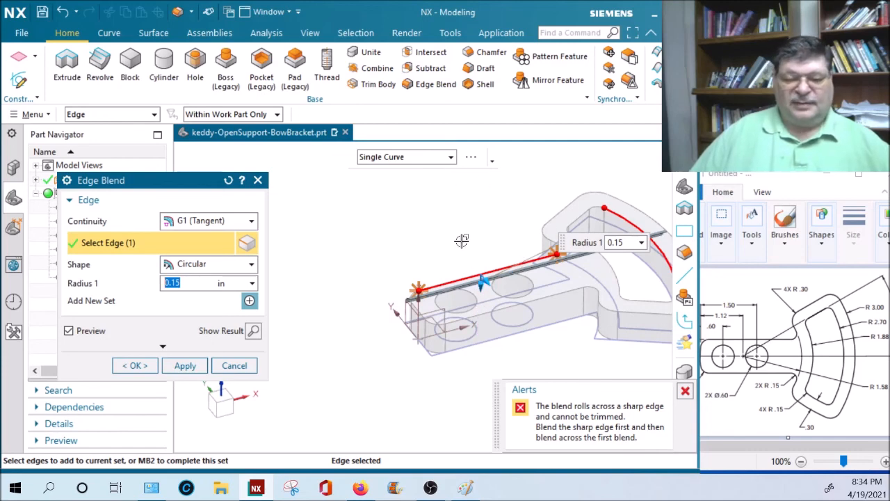
left_click(234, 365)
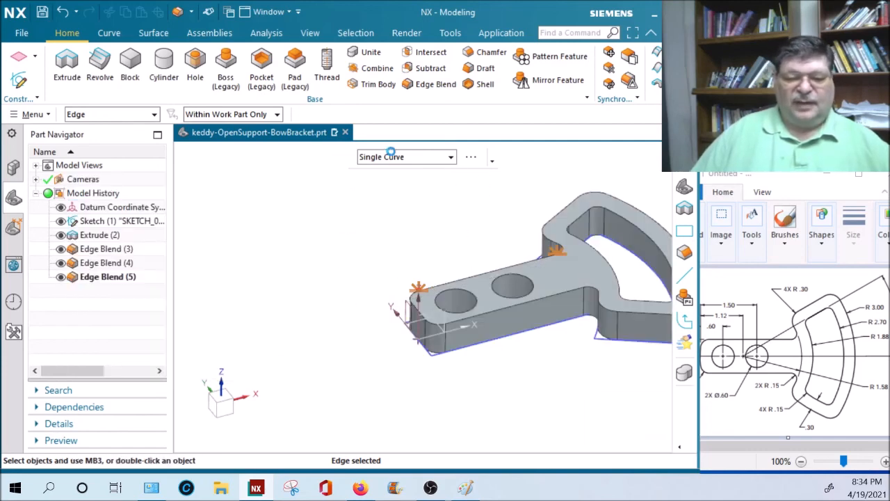
Step: Blend all edges of the bracket's top face with a 0.05 in radius using the Face Edges selection rule
left_click(429, 84)
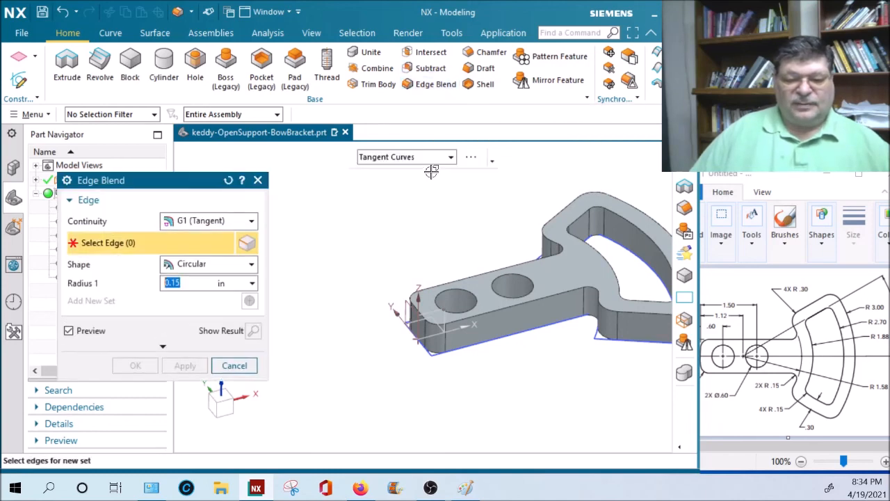
left_click(451, 158)
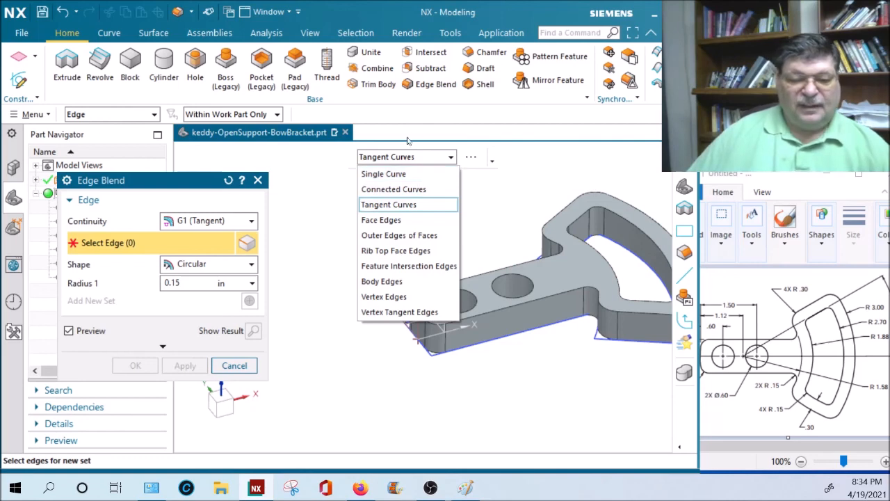
left_click(386, 221)
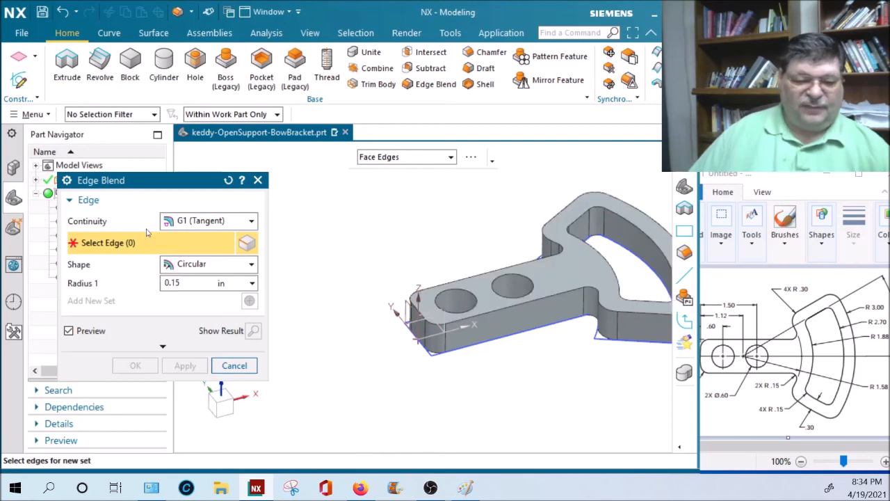
type(".05")
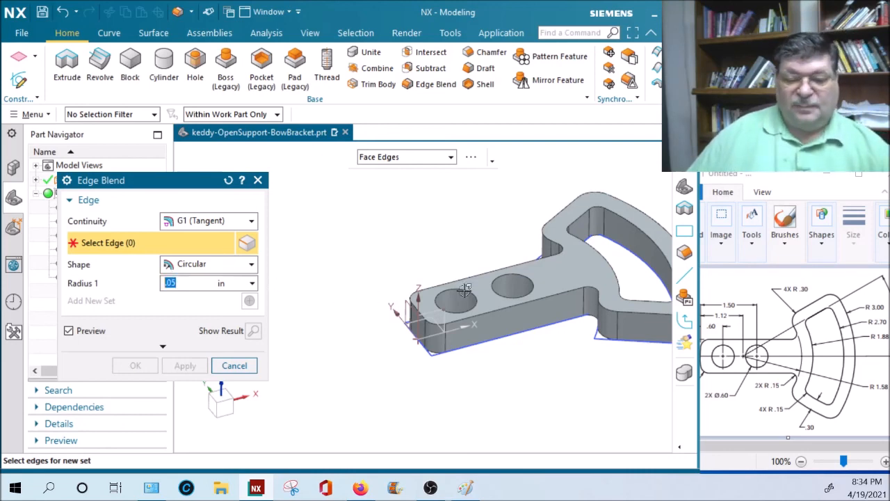
left_click(545, 276)
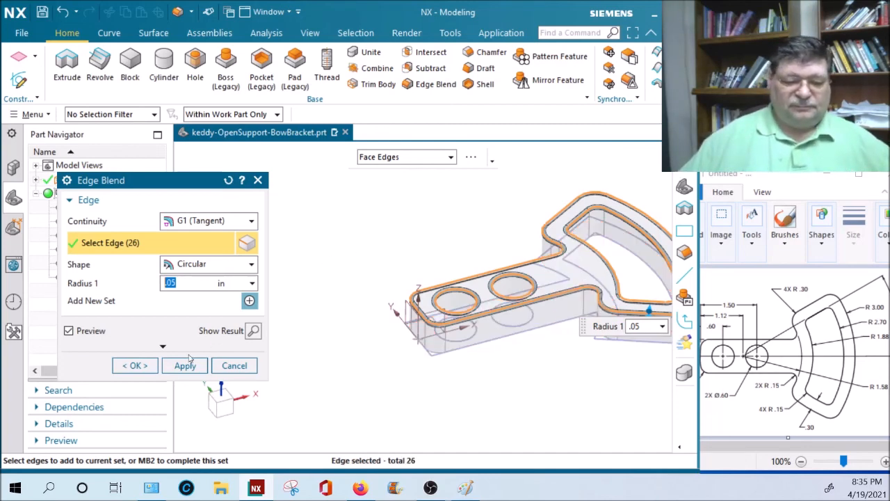
left_click(133, 365)
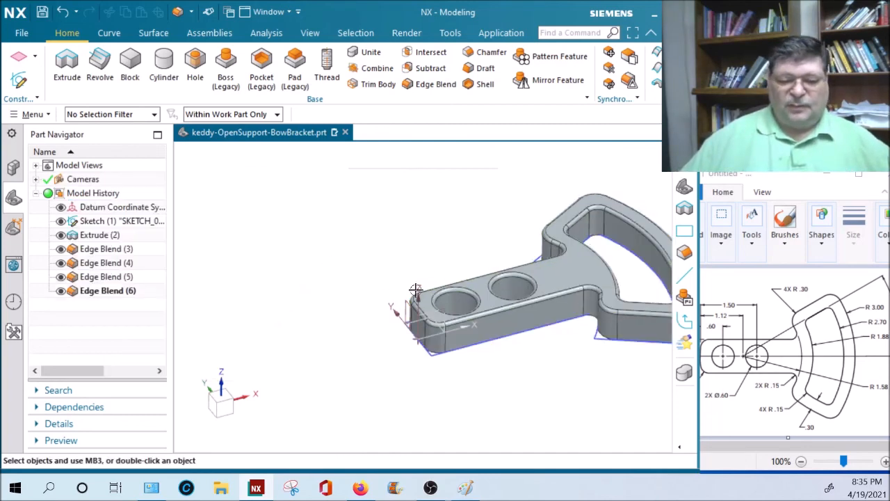
middle_click_drag(580, 331, 453, 407)
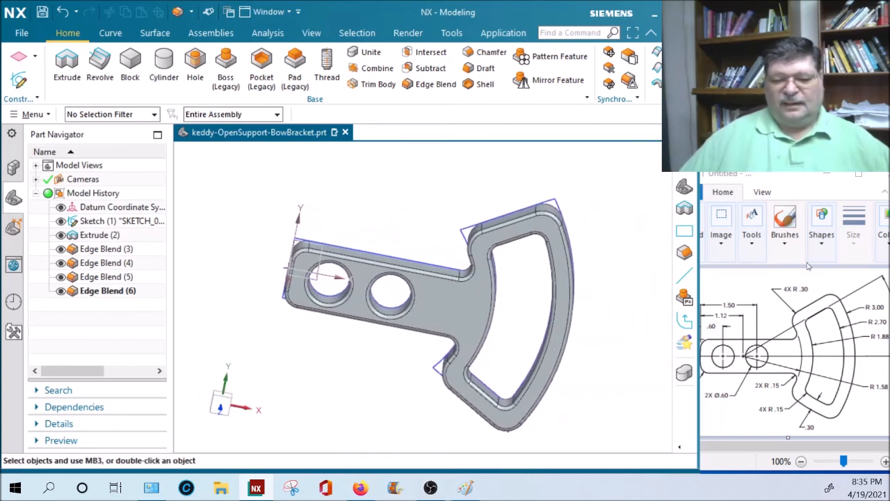
left_click(684, 188)
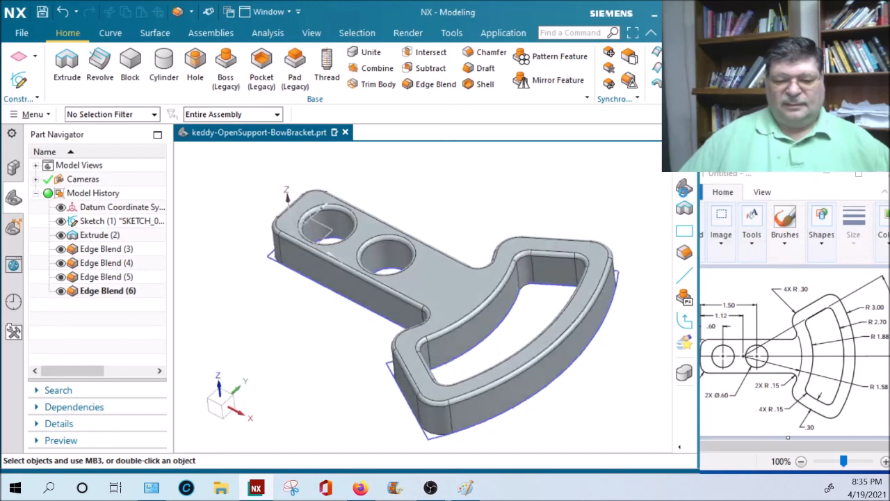